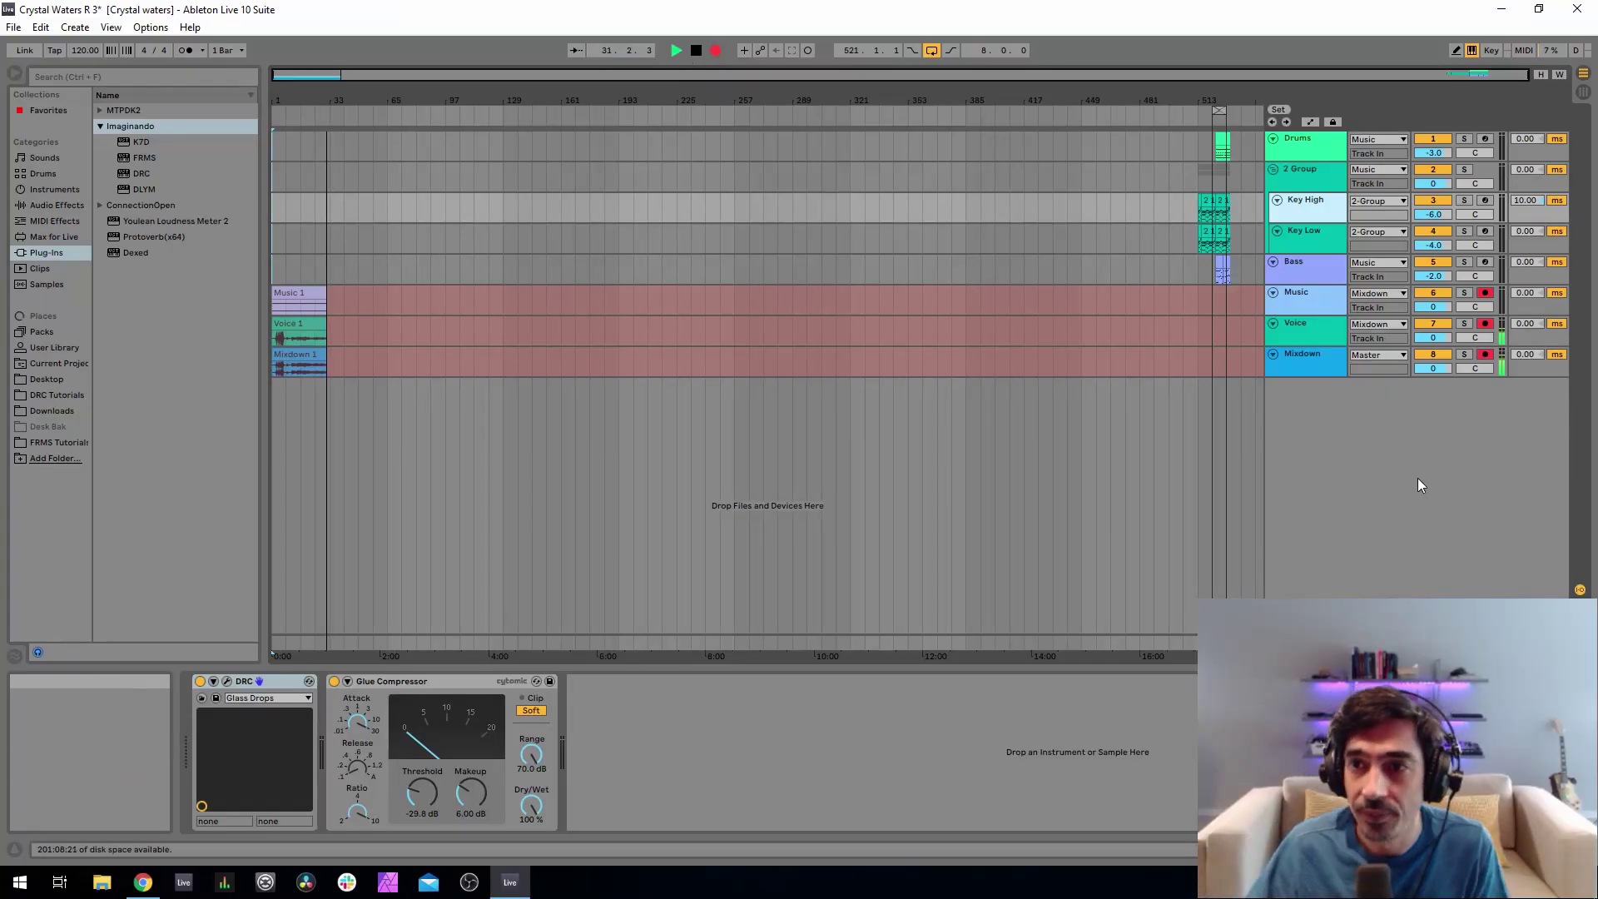
- Arm the Key High track and load the Default patch into its DRC synth
click(1487, 202)
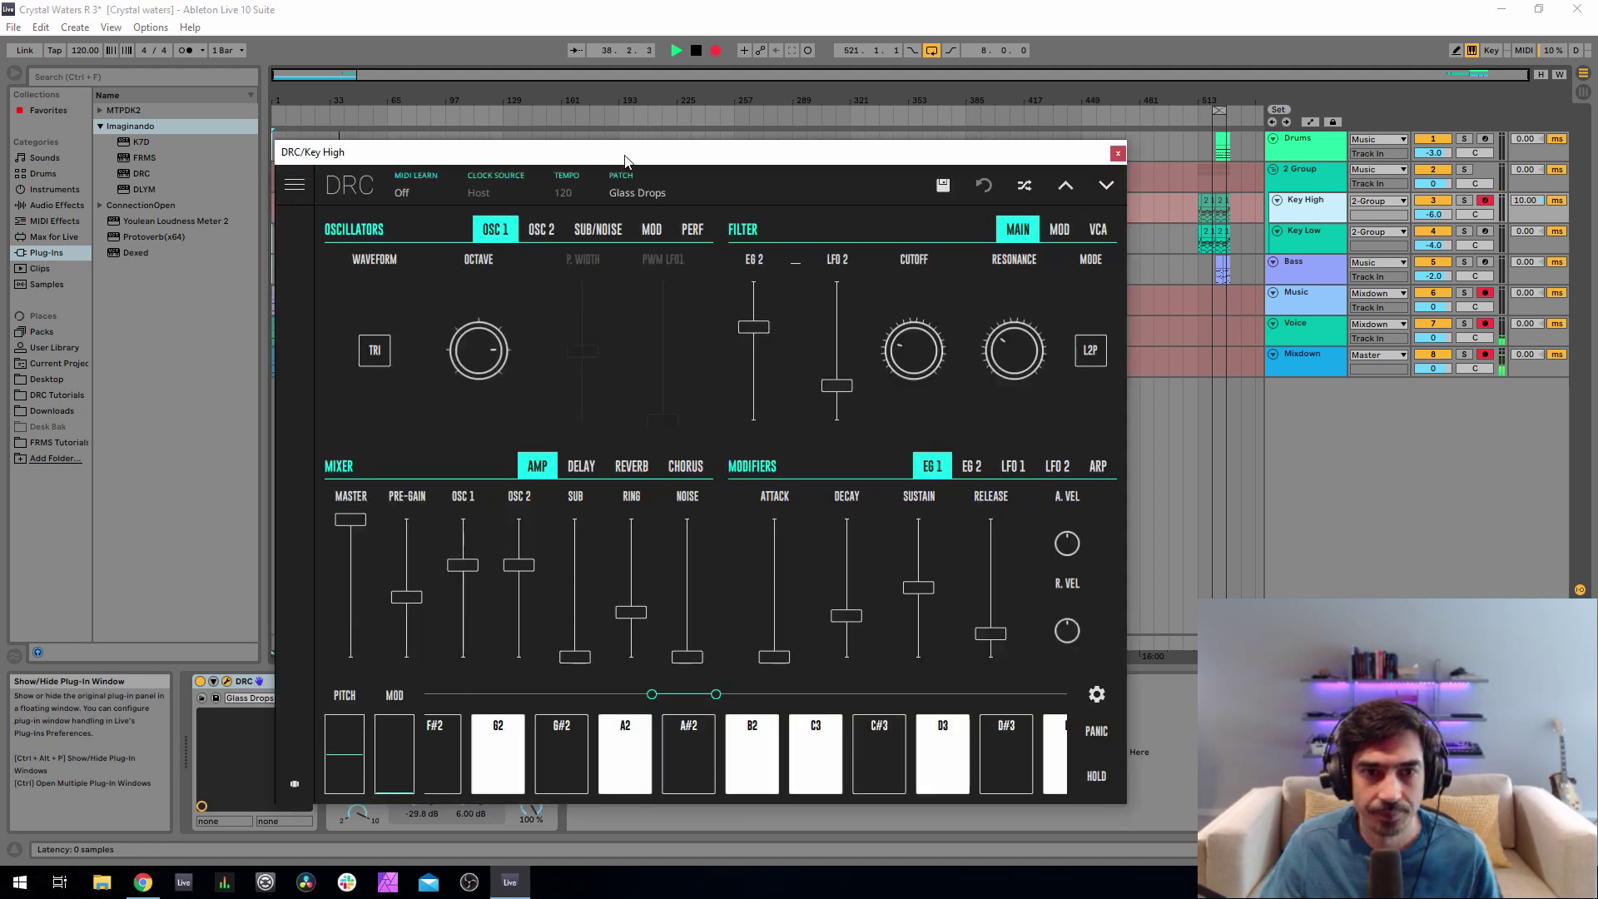
click(637, 193)
click(592, 270)
click(727, 184)
- Drop oscillator 1 an octave and make it a triangle wave
drag(710, 162, 716, 138)
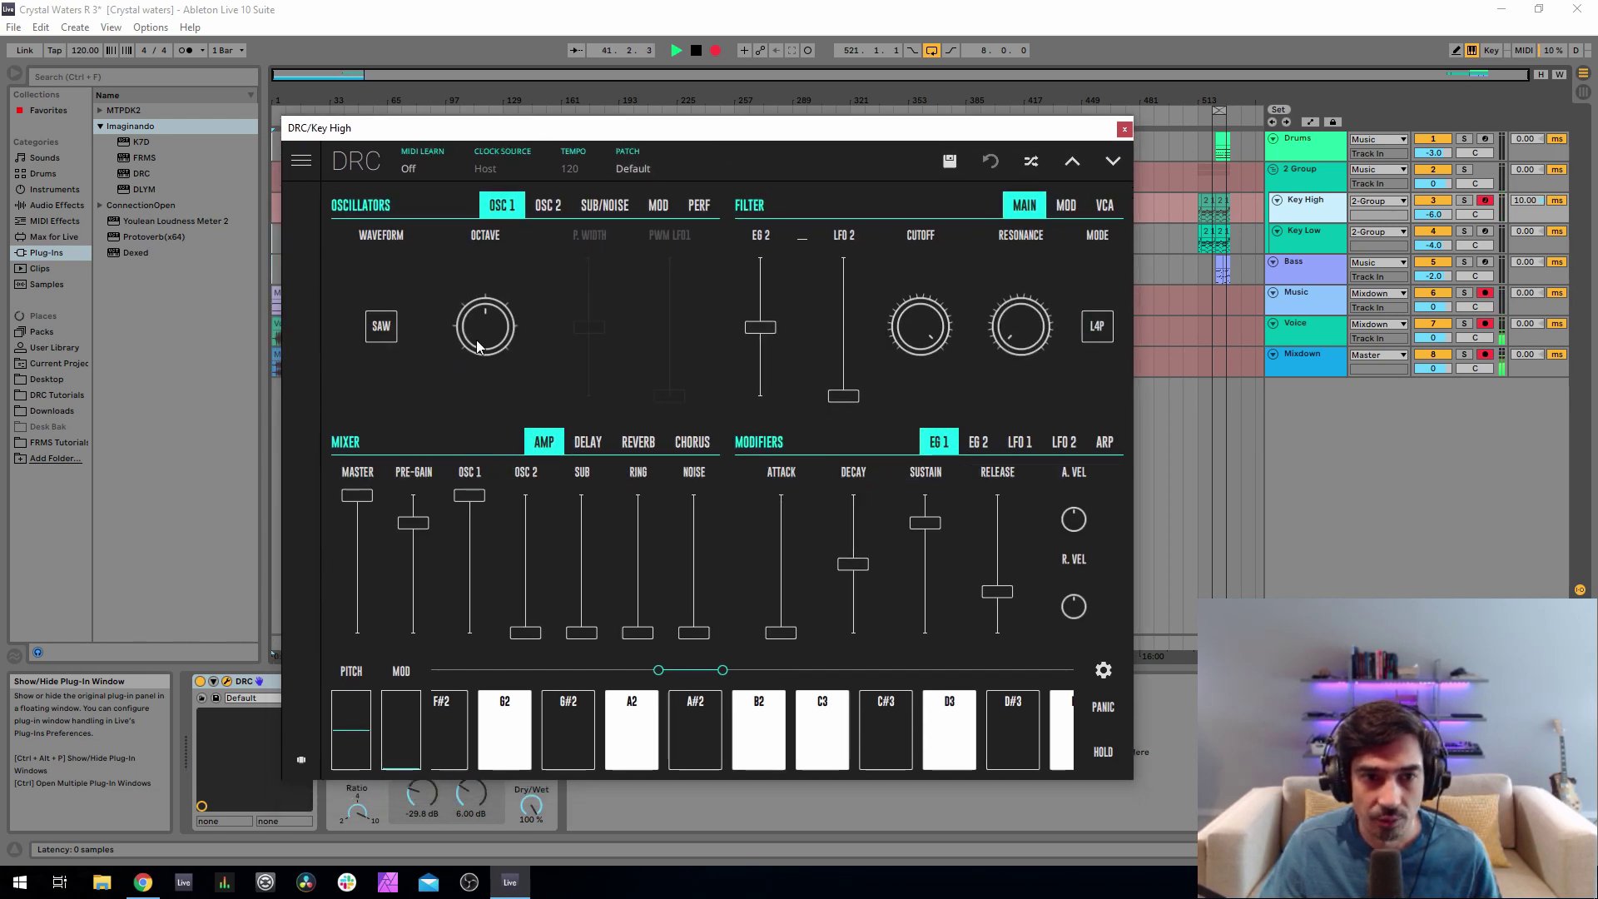
drag(479, 347, 464, 266)
click(380, 337)
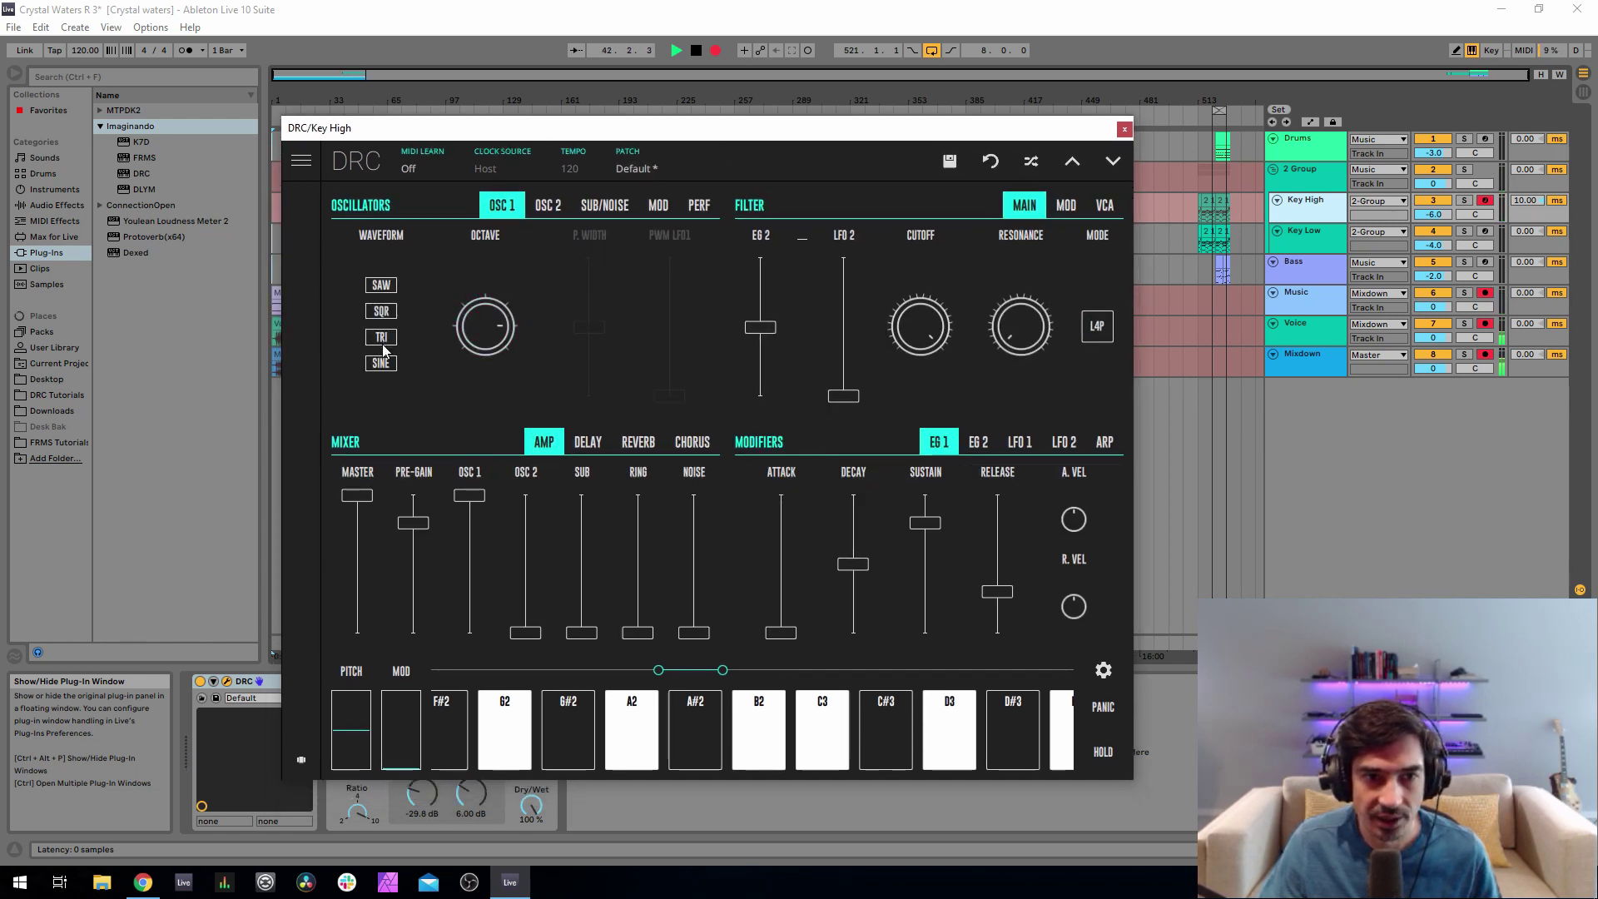
click(380, 340)
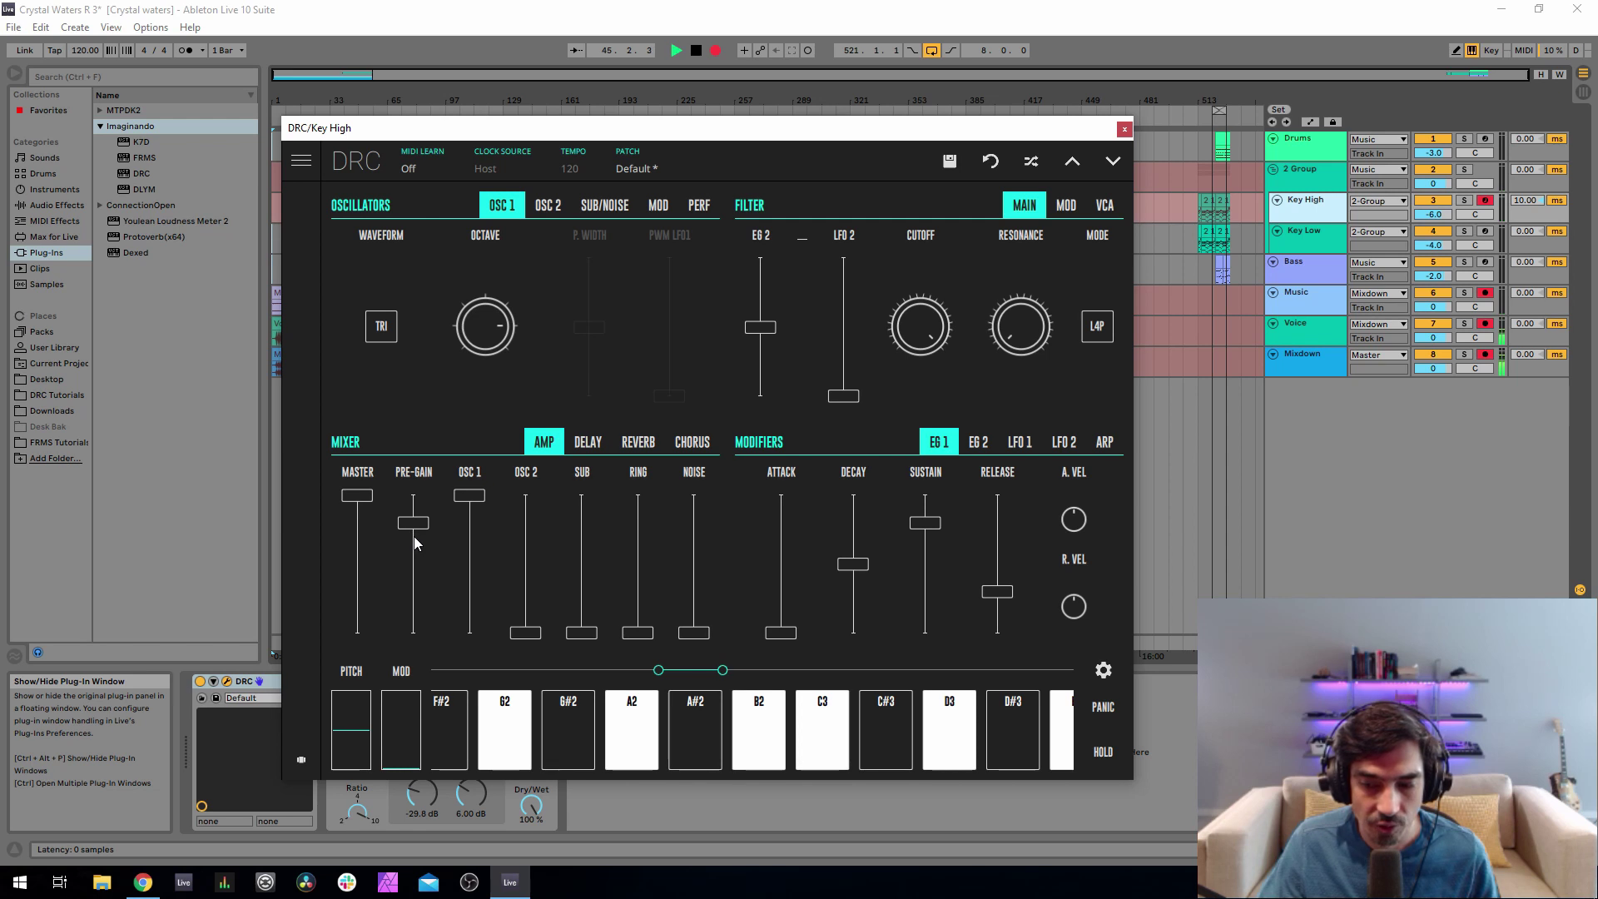
- Lower pre-gain to 0.444 and set OSC 1 and OSC 2 levels to about 0.66
drag(411, 564, 411, 580)
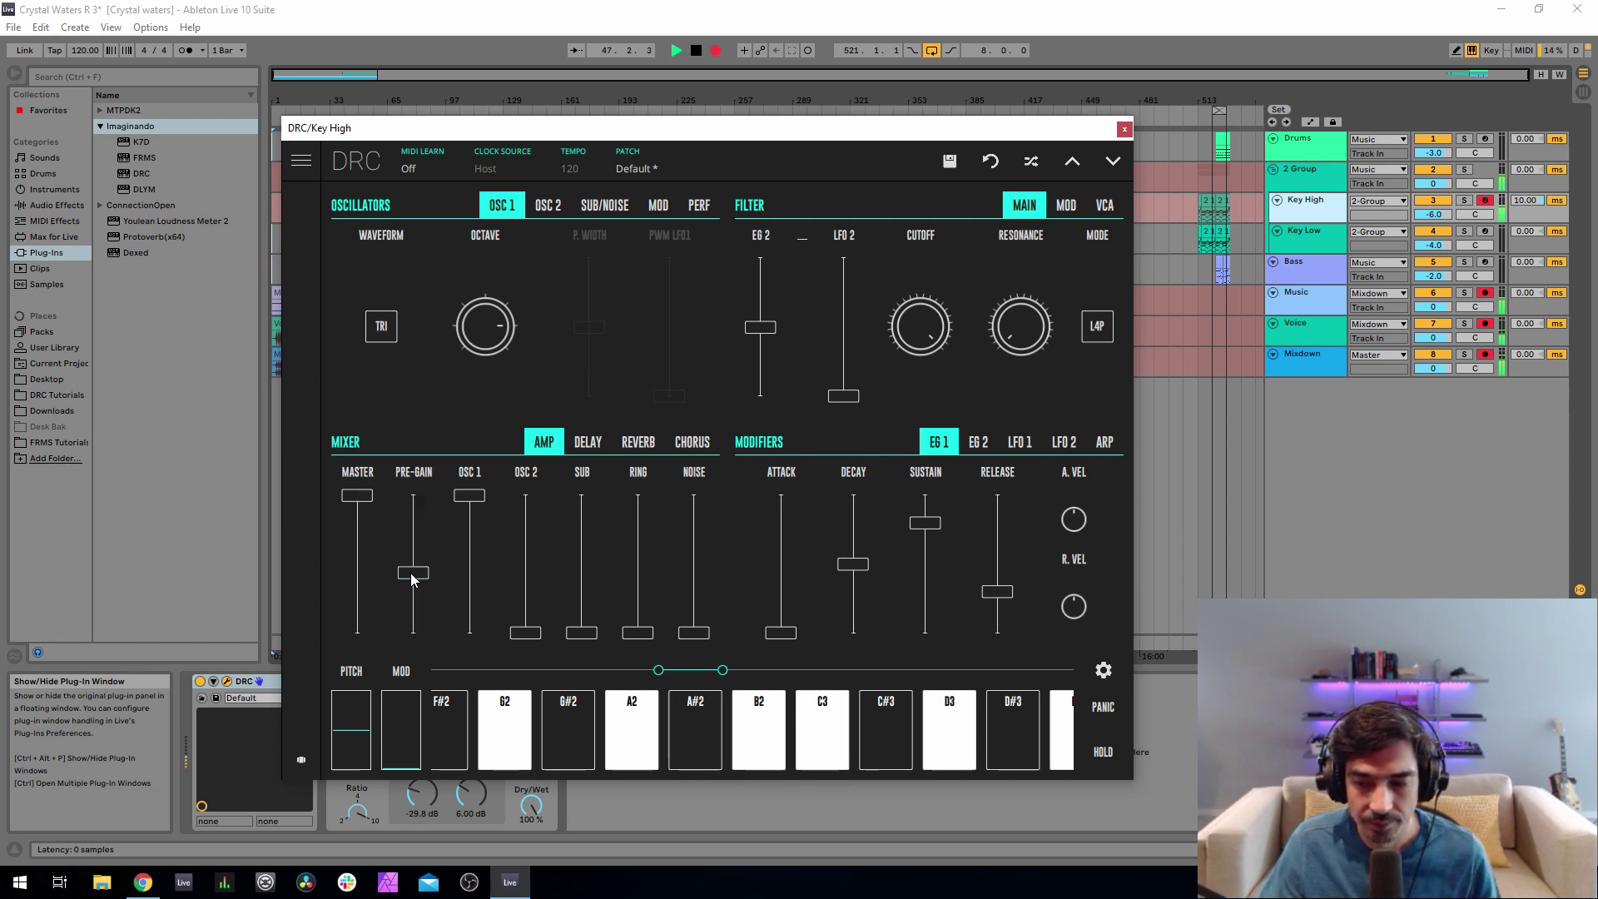
click(470, 554)
drag(470, 552, 506, 541)
click(524, 548)
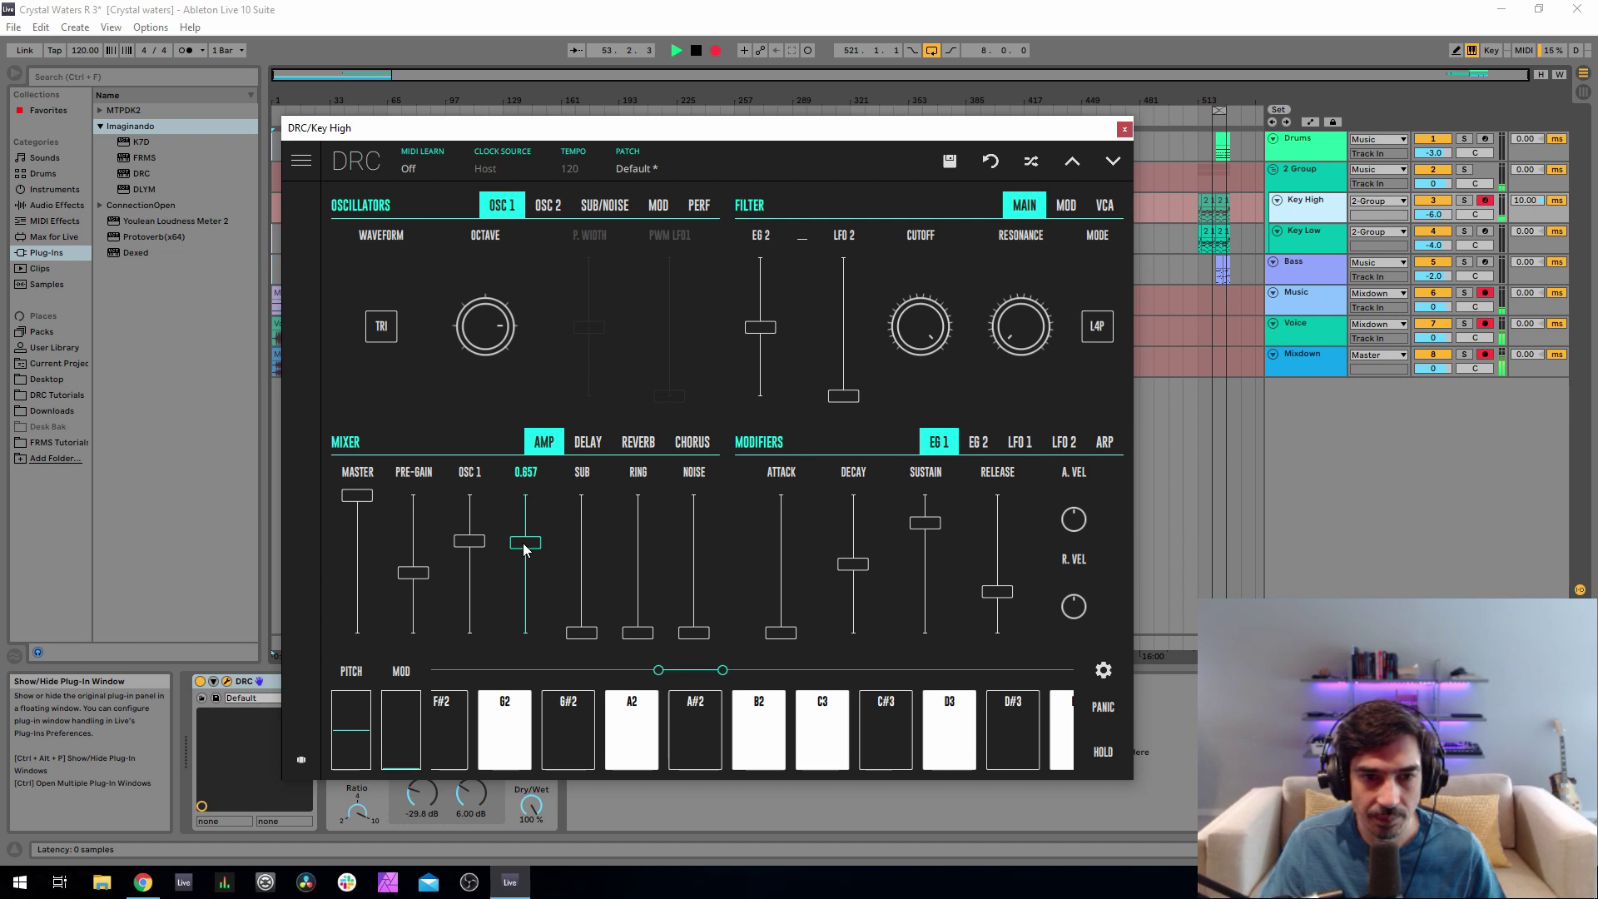
drag(524, 548, 534, 545)
- Change oscillator 2's octave, make it a triangle wave, and turn sync on
click(546, 205)
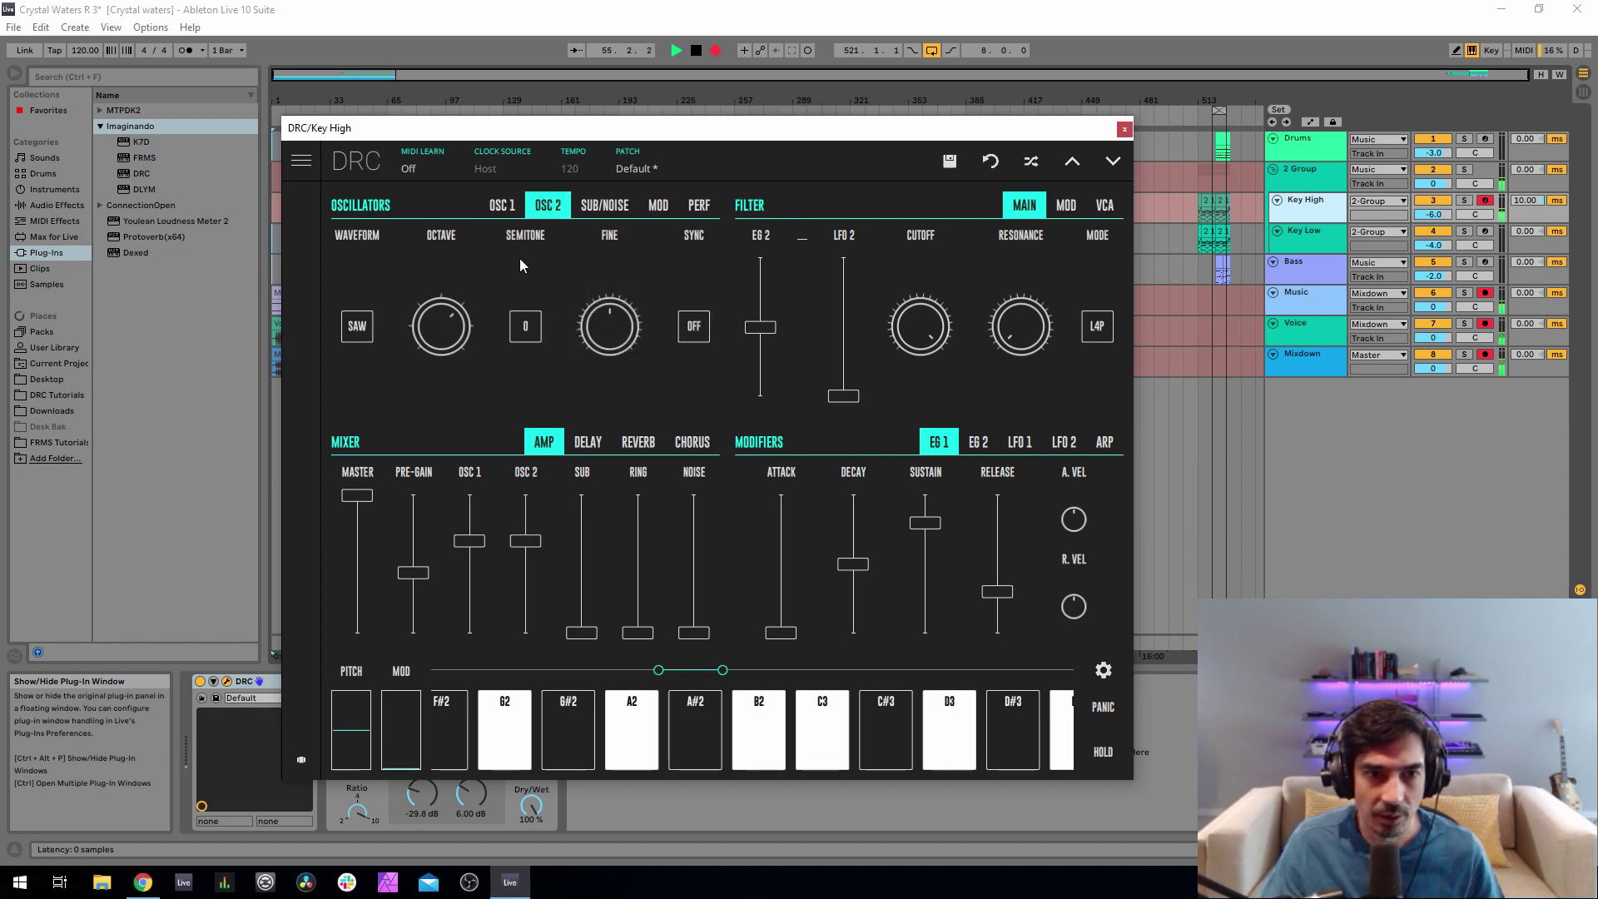
drag(440, 323, 422, 167)
click(357, 326)
click(362, 337)
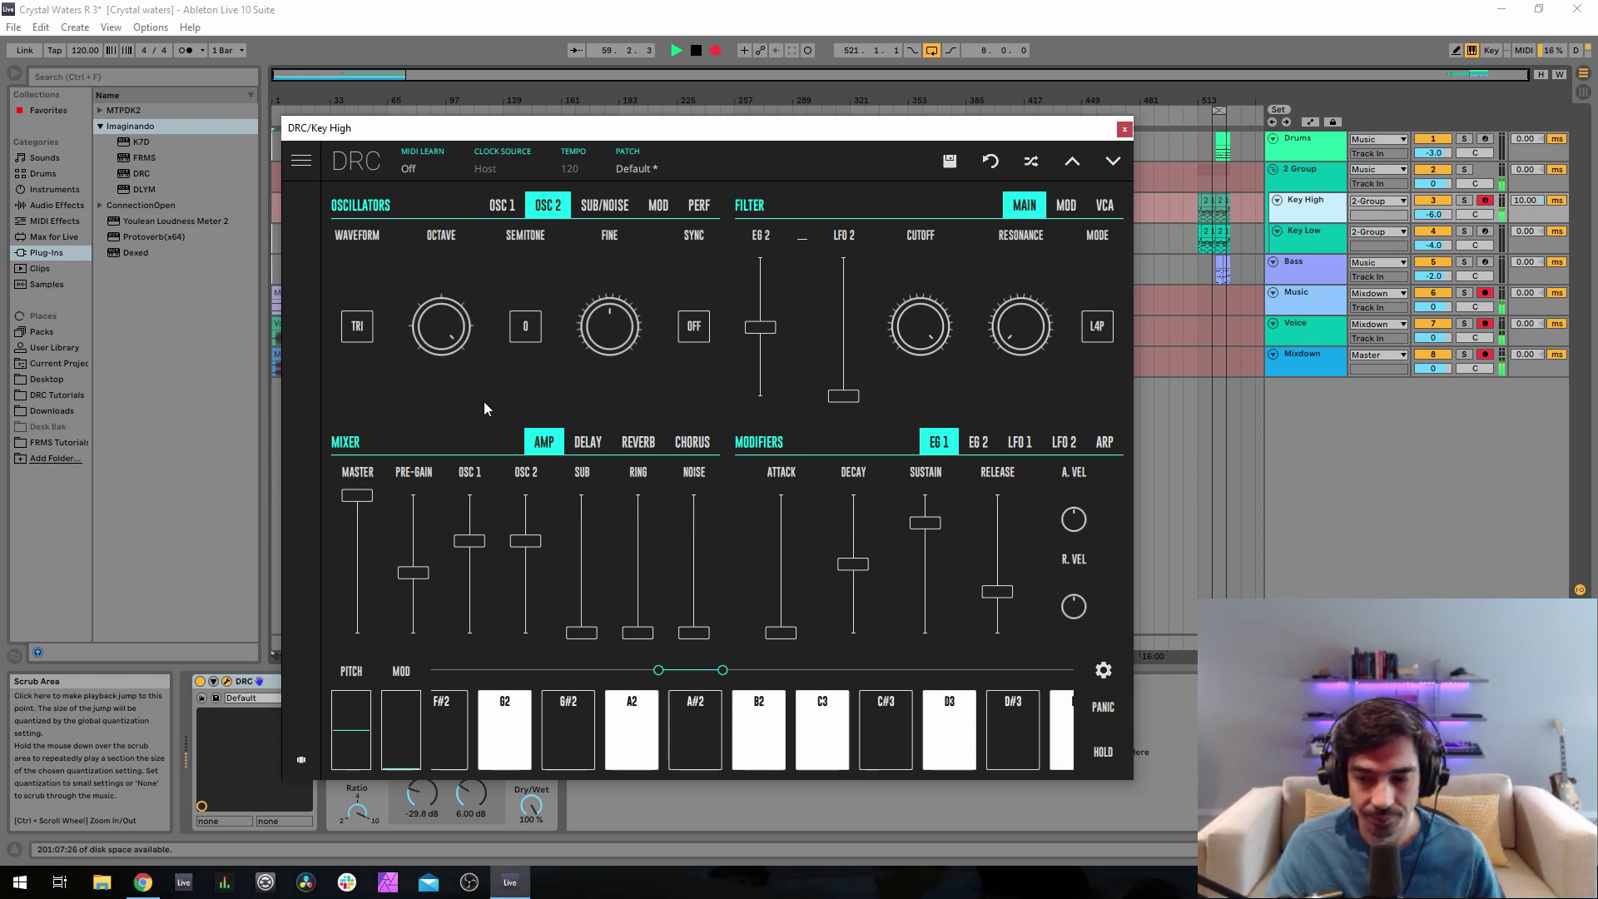
click(677, 324)
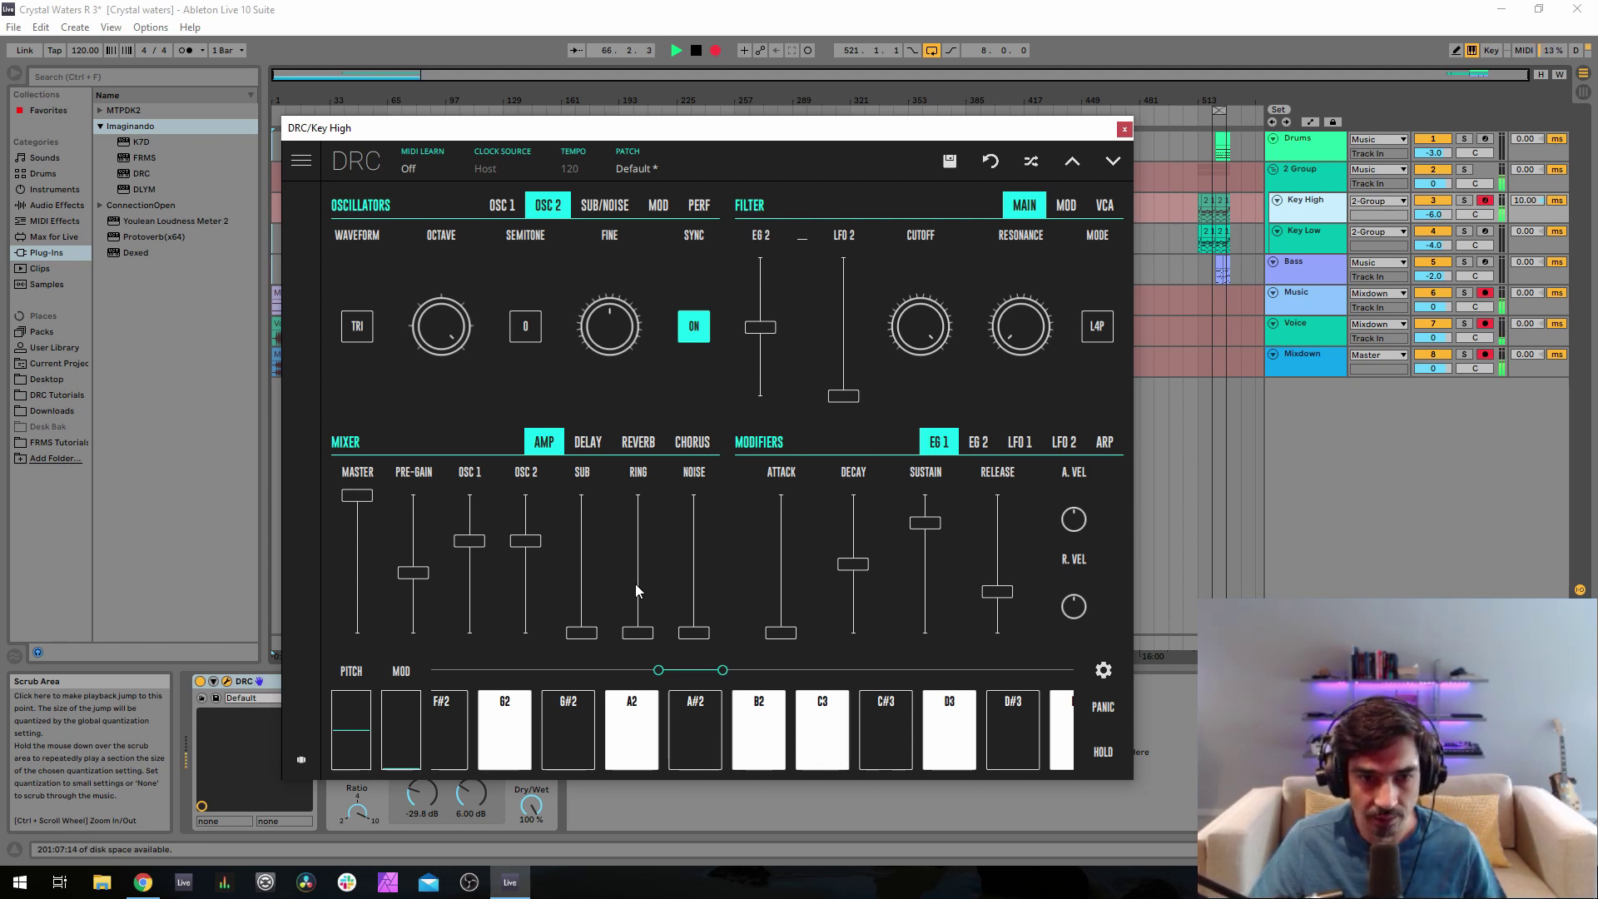
- Set the ring modulation level to about 0.322
drag(636, 583, 637, 593)
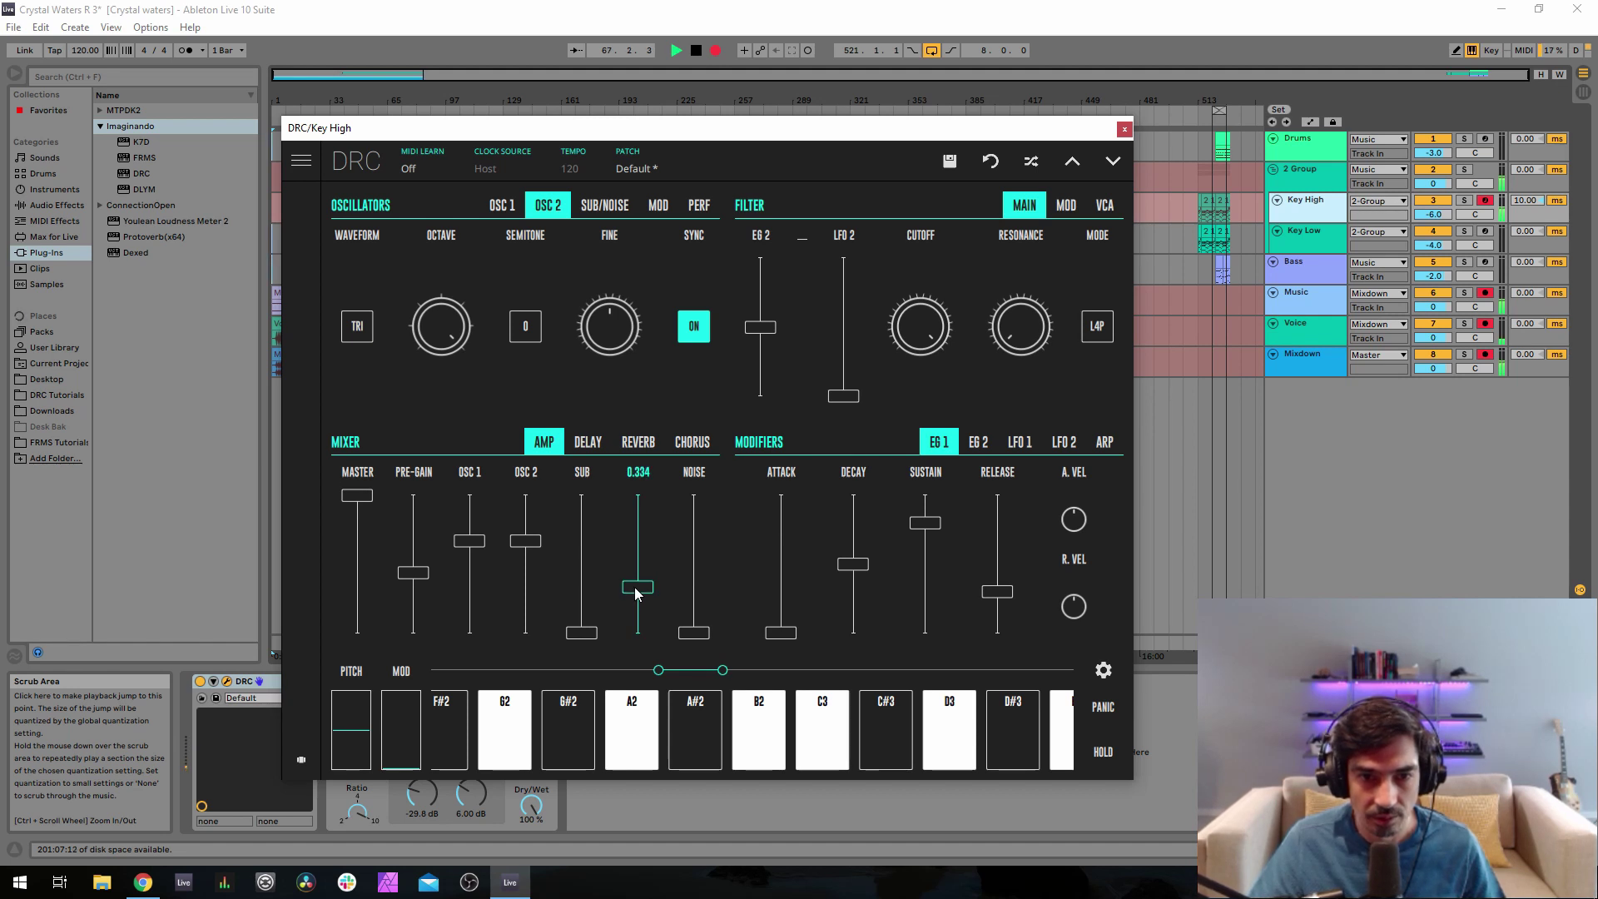
click(636, 593)
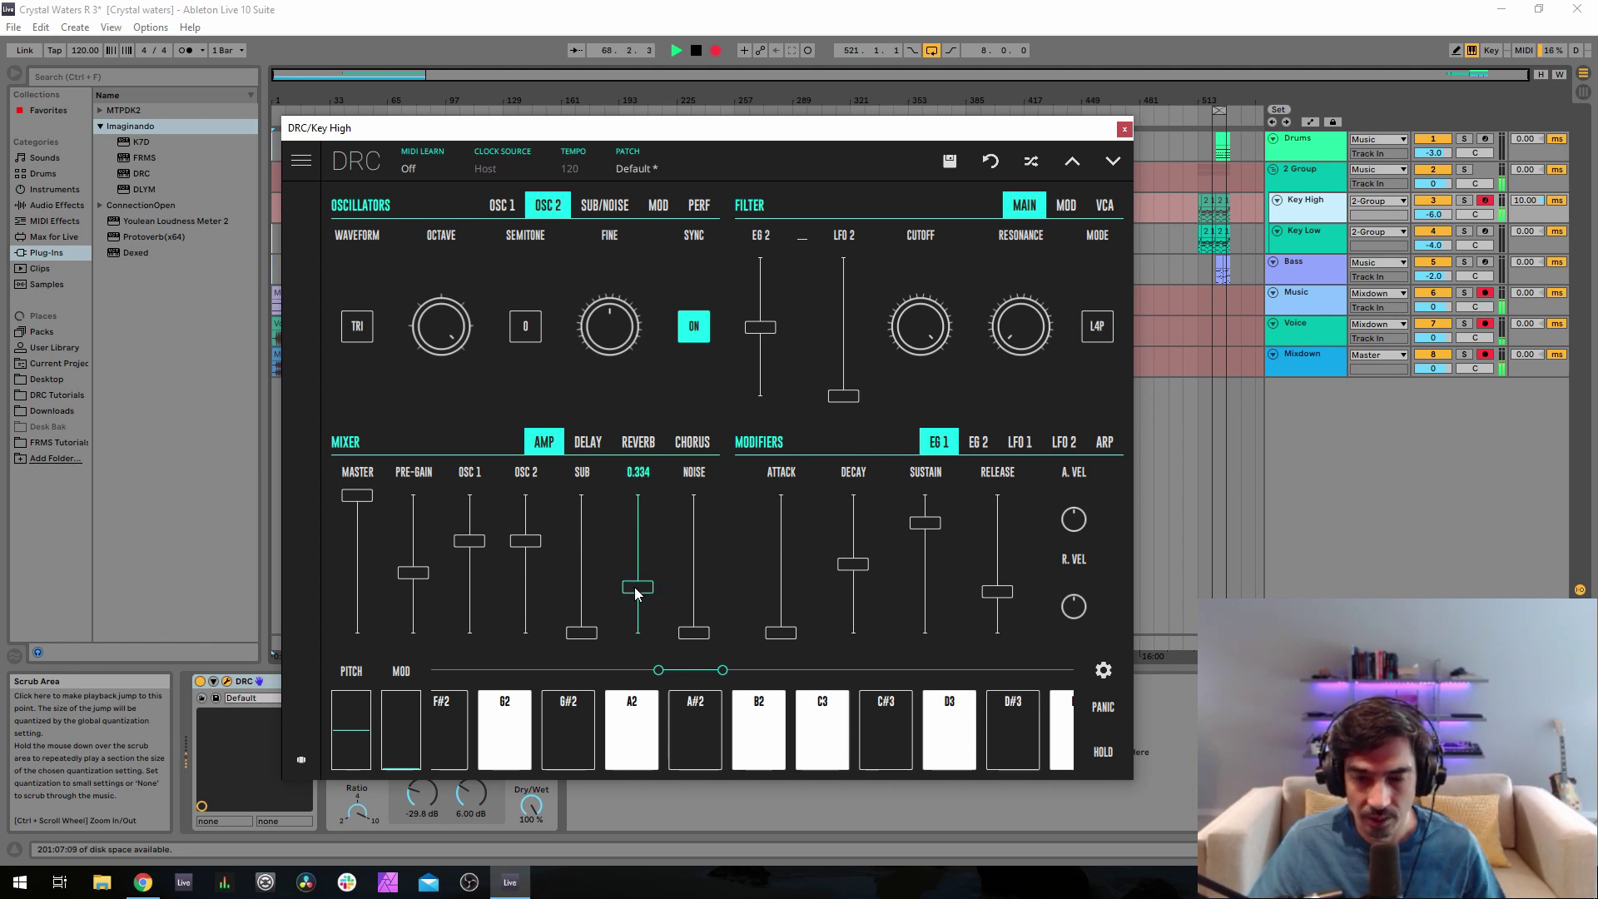
drag(636, 592, 634, 593)
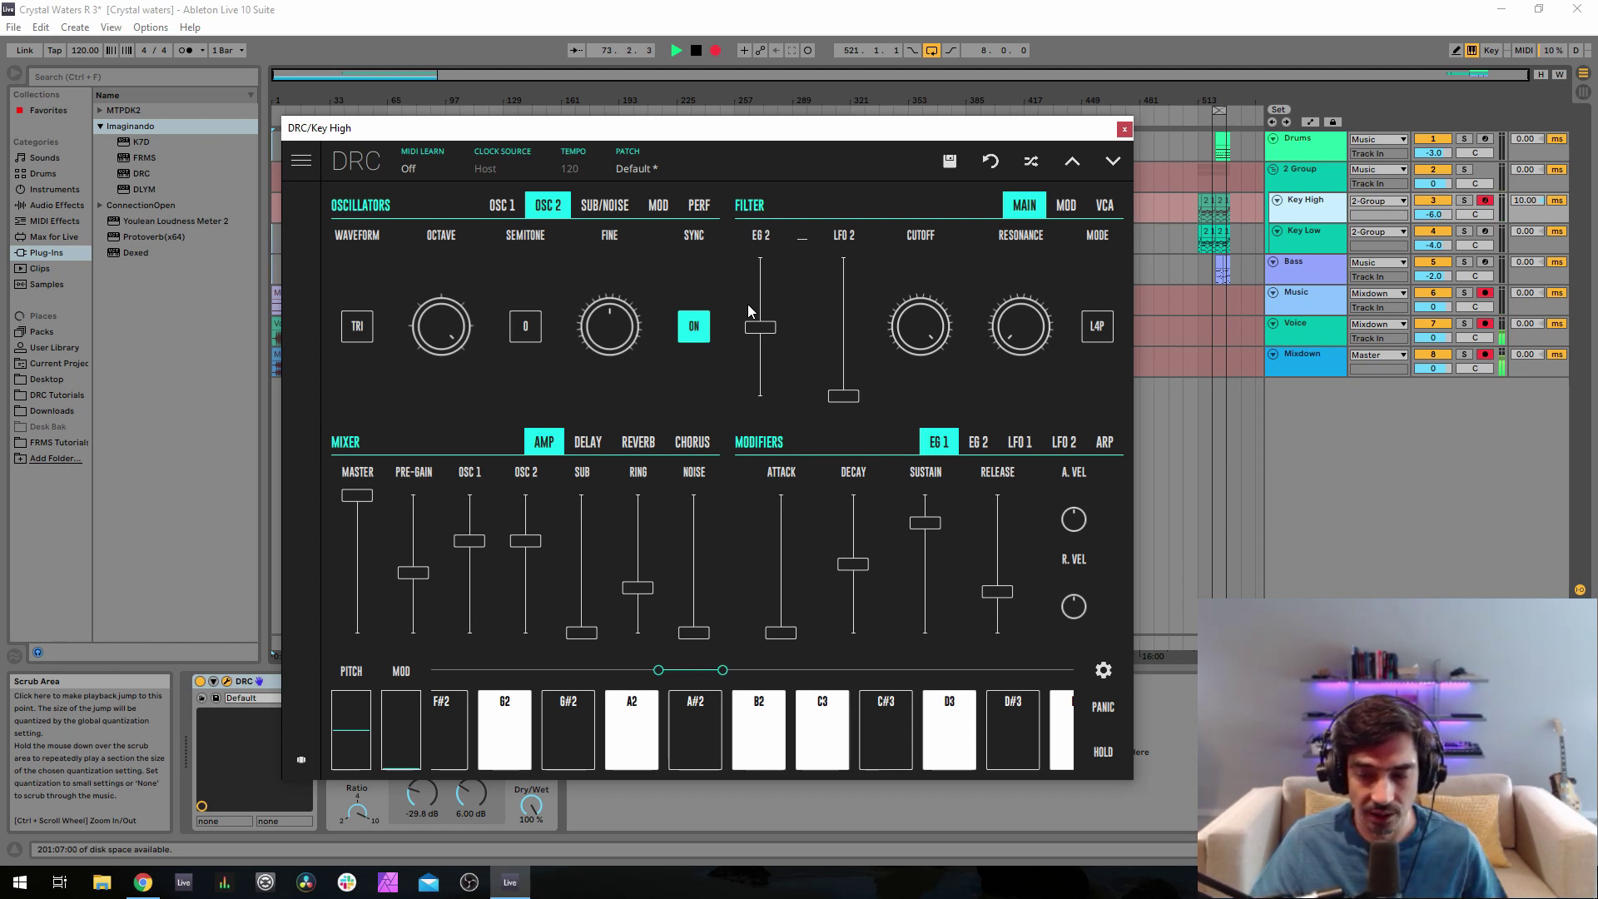
- Raise envelope 2's filter amount to 0.611 and lower the cutoff to 0.288
drag(754, 304, 797, 303)
click(981, 444)
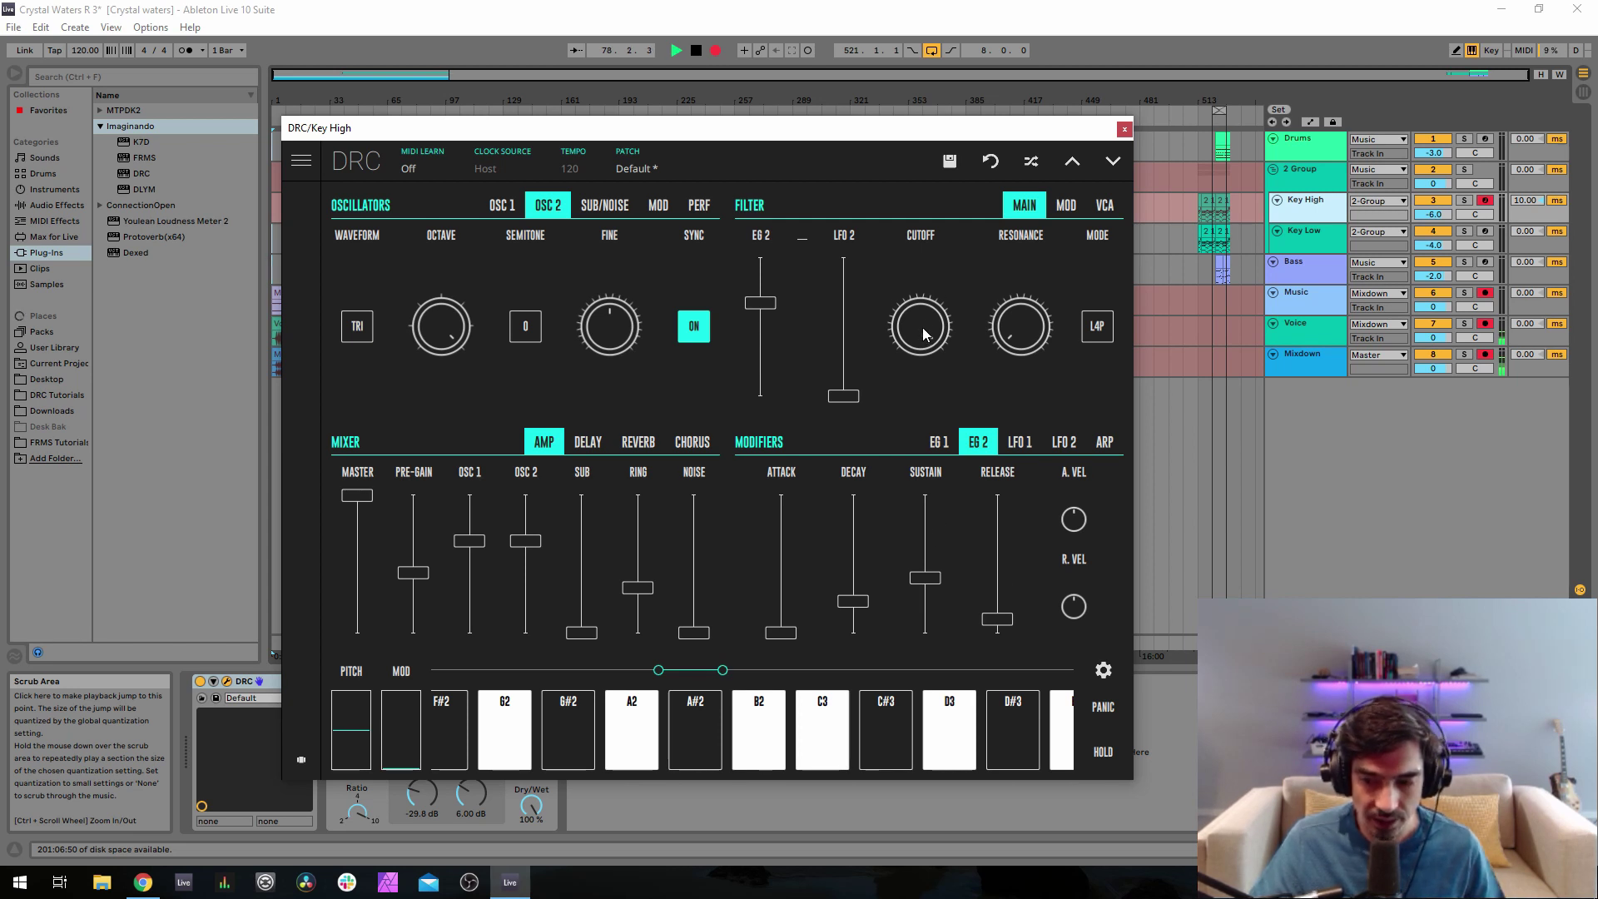
drag(923, 334, 922, 417)
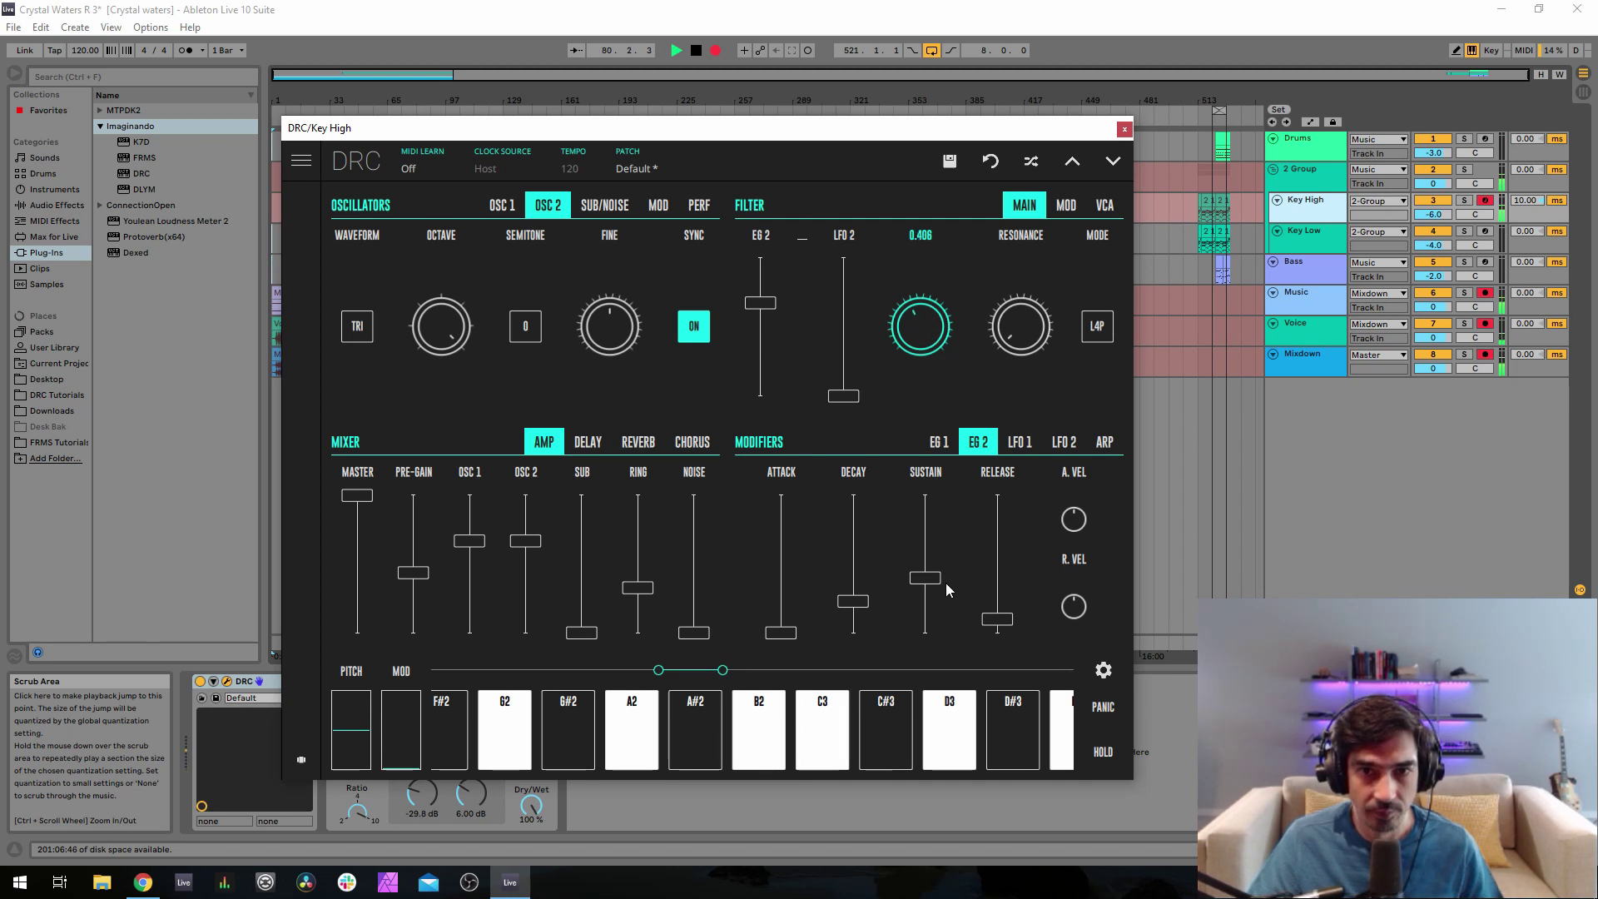
drag(947, 594, 896, 642)
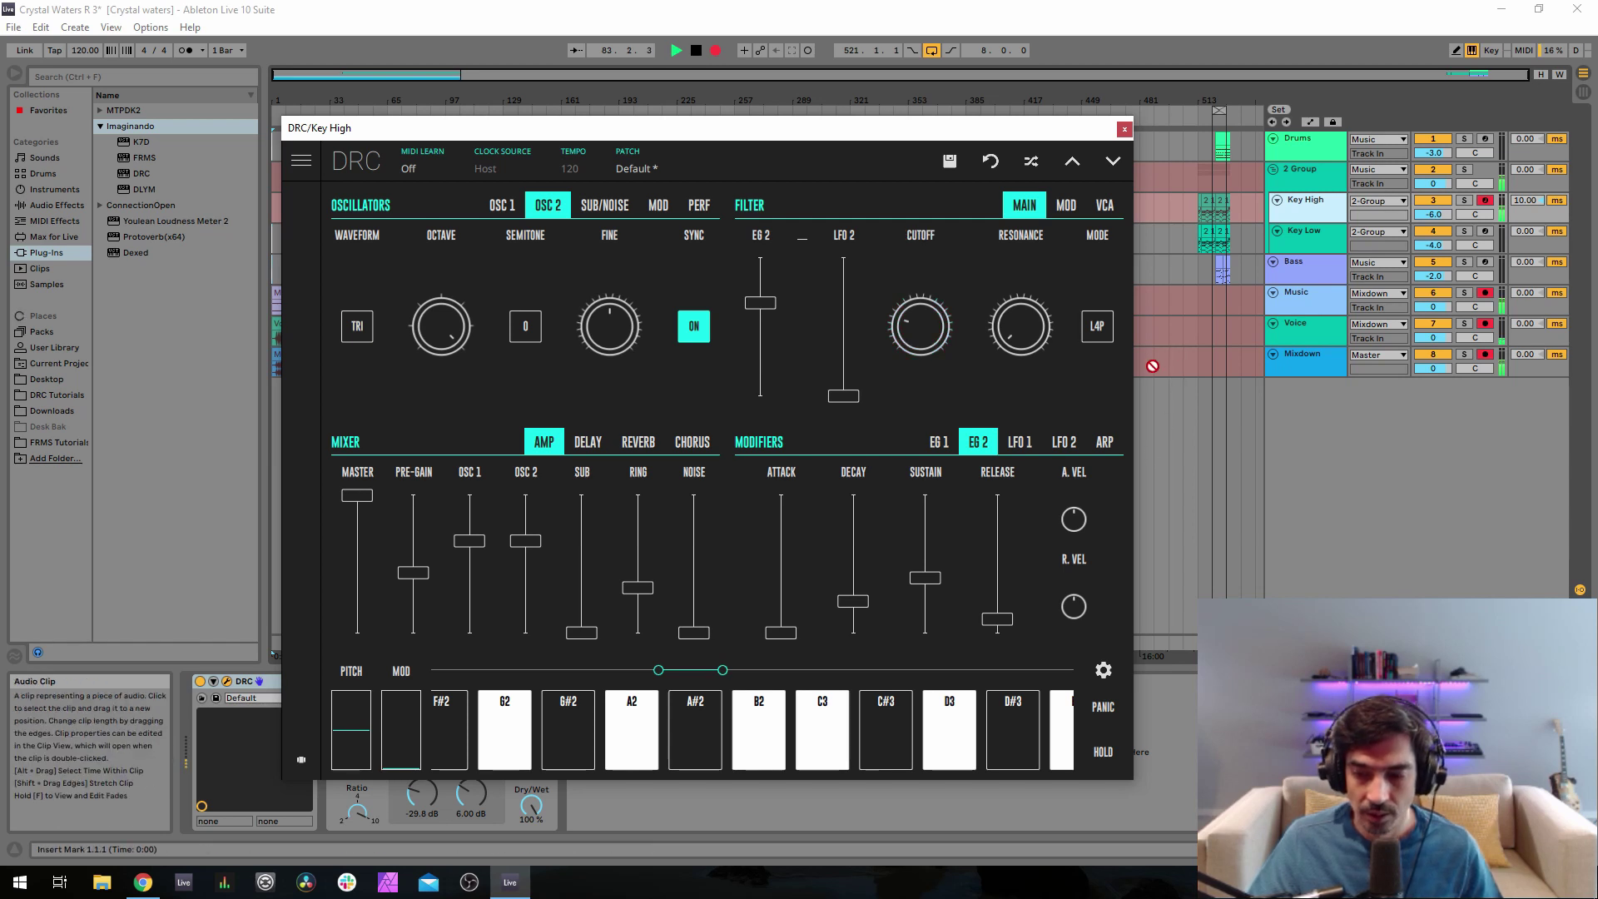
- Raise the filter resonance to about 0.318 and switch the mode to L2P
drag(1021, 325, 1021, 324)
drag(1011, 258, 1014, 210)
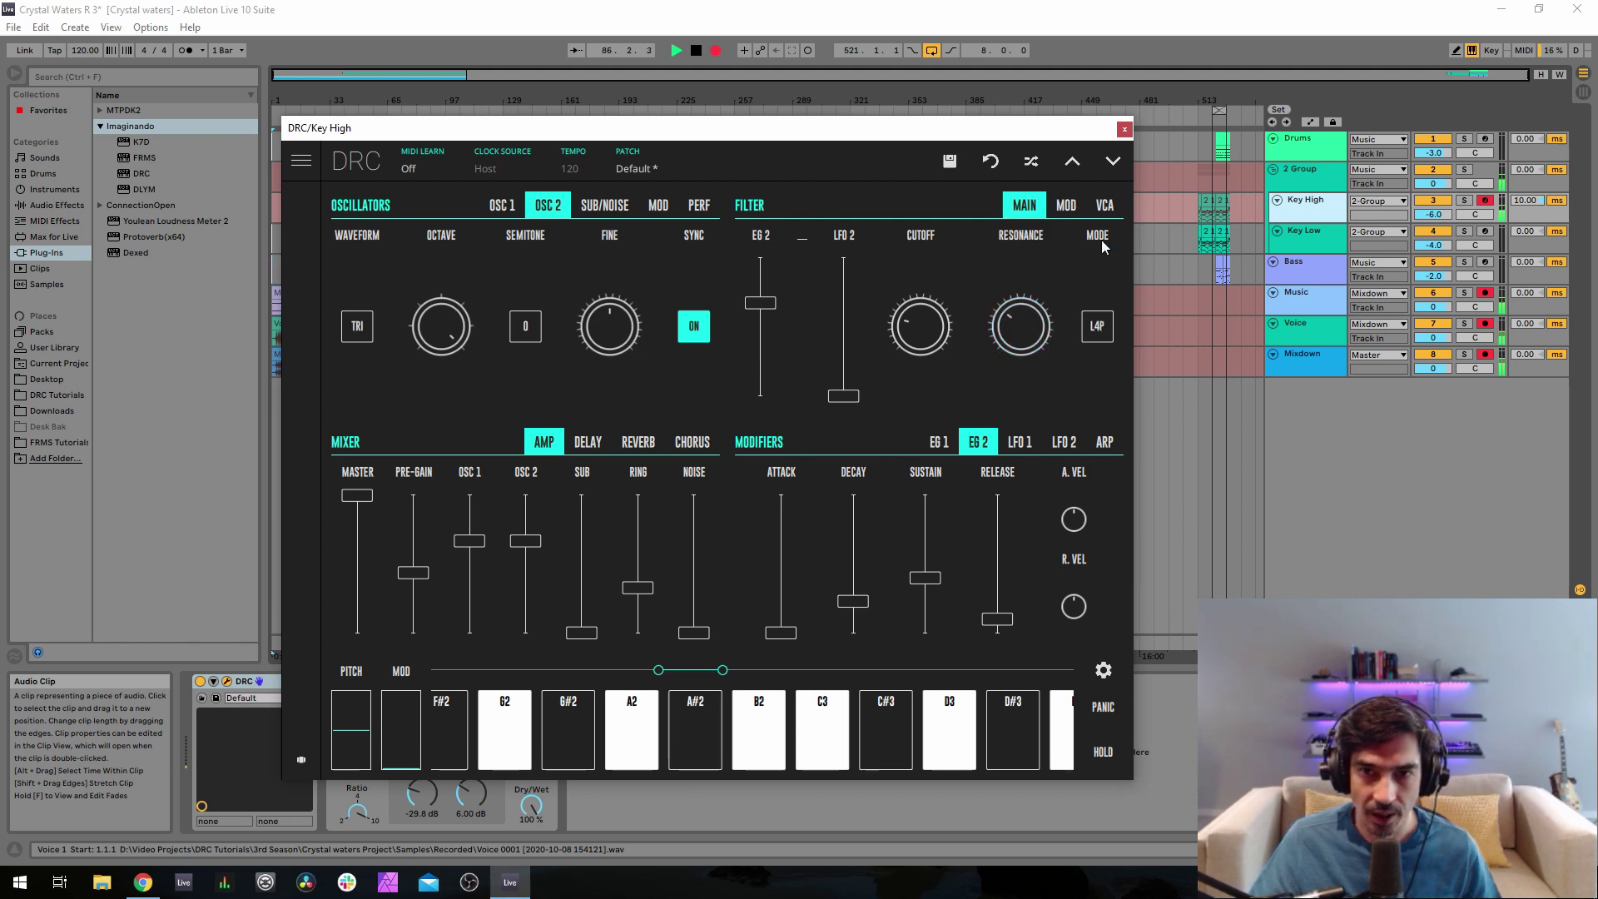
click(1098, 333)
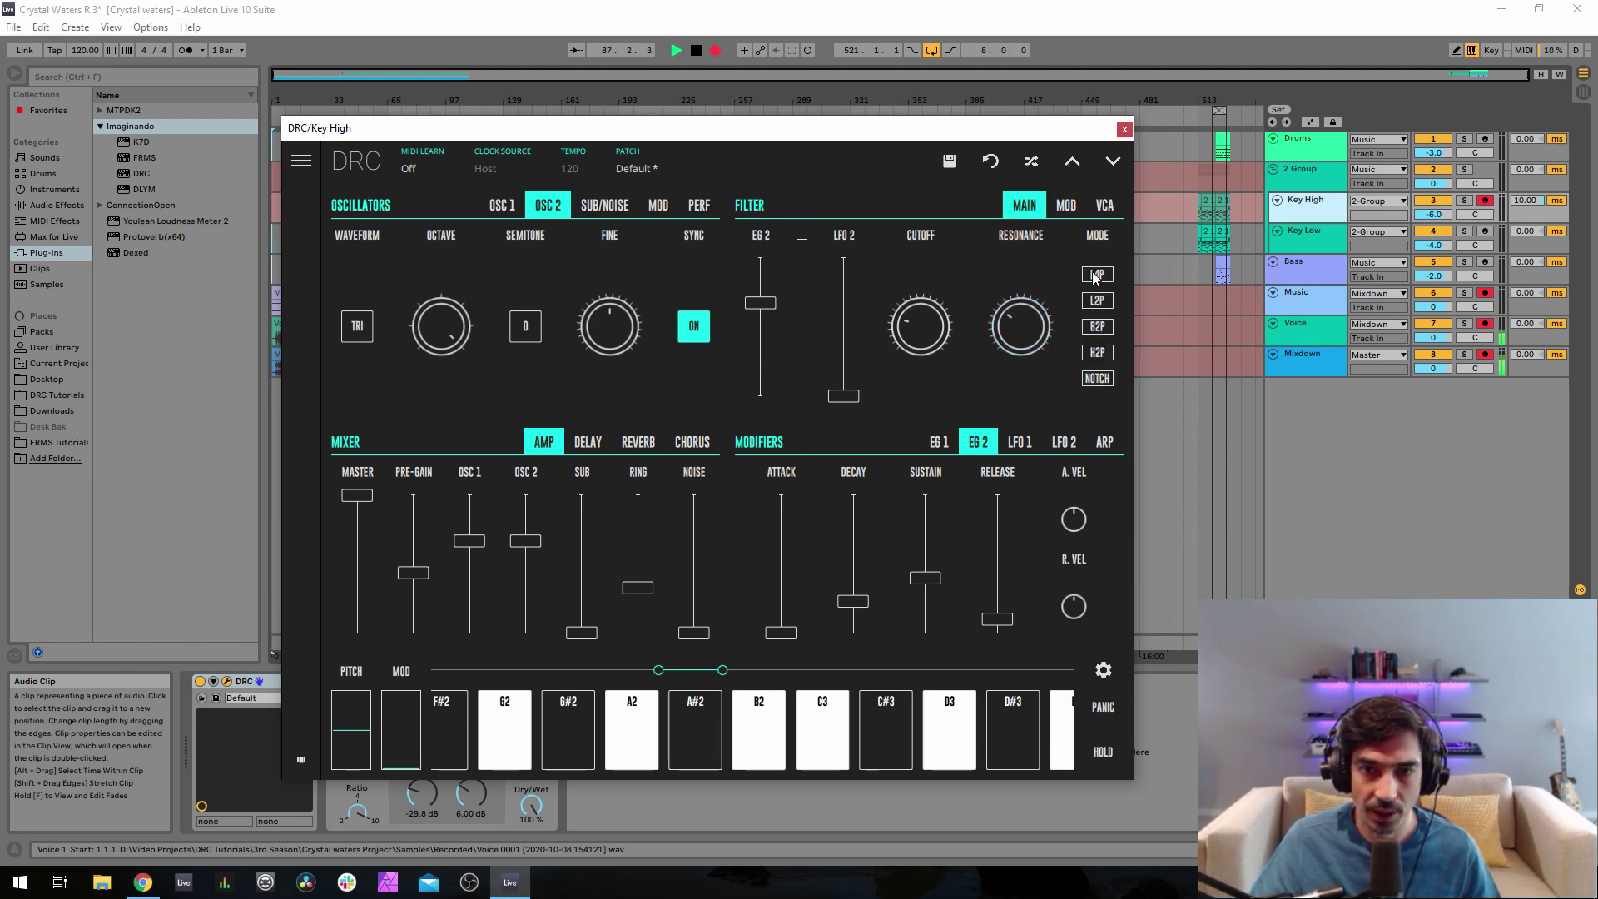
click(1100, 305)
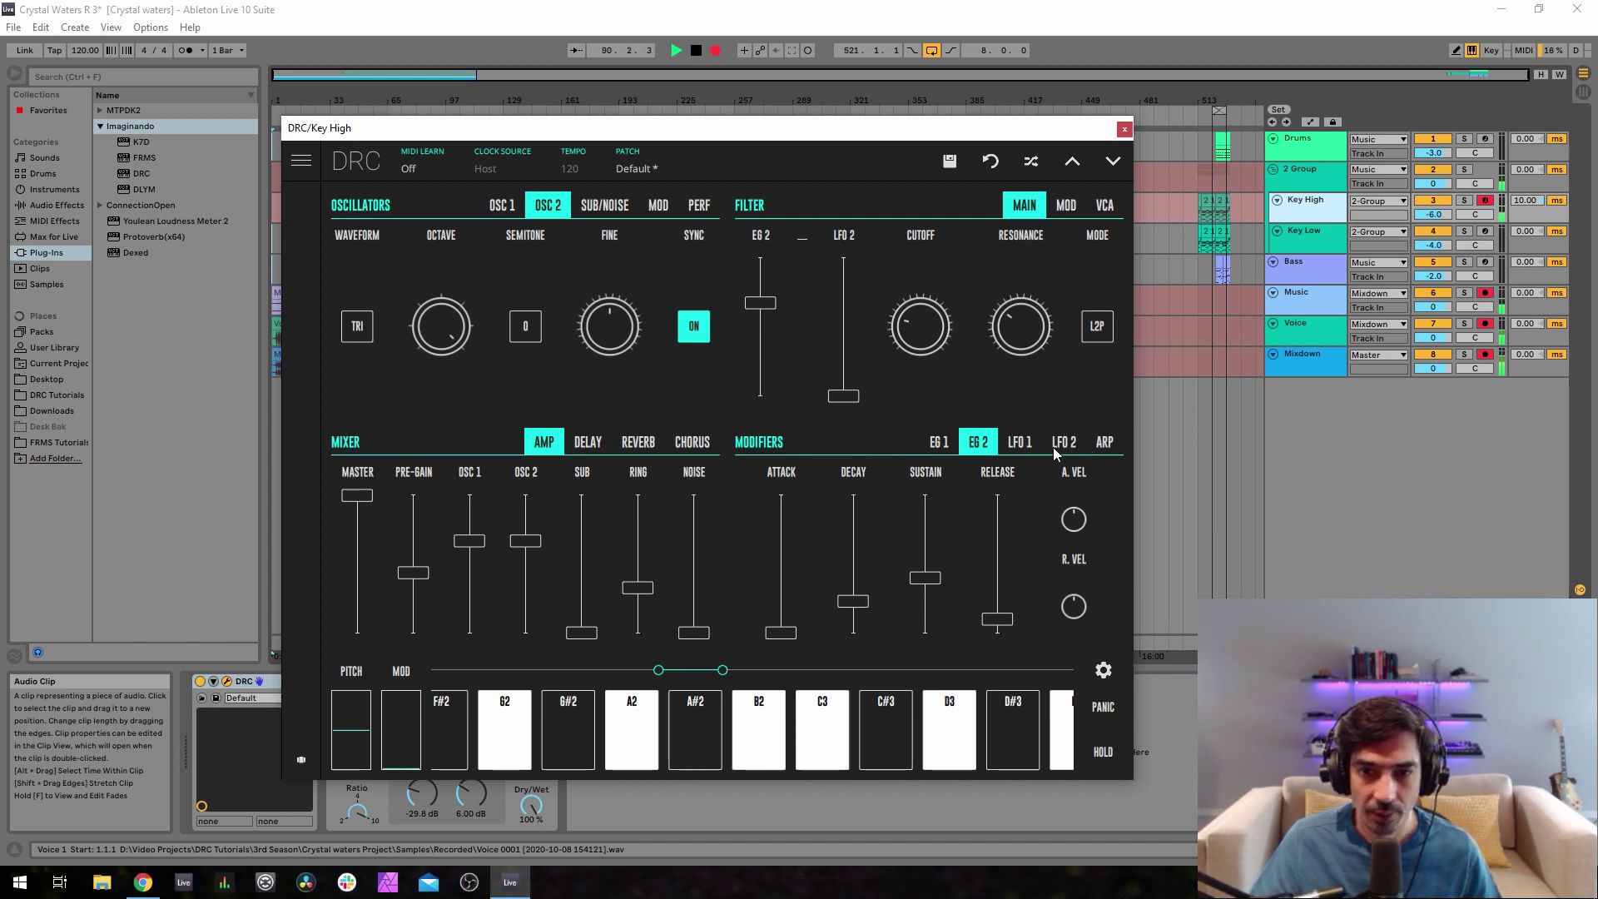
- Set LFO 2's rate to 0.494 and its filter modulation amount to 0.264
click(1059, 446)
drag(969, 577, 1005, 508)
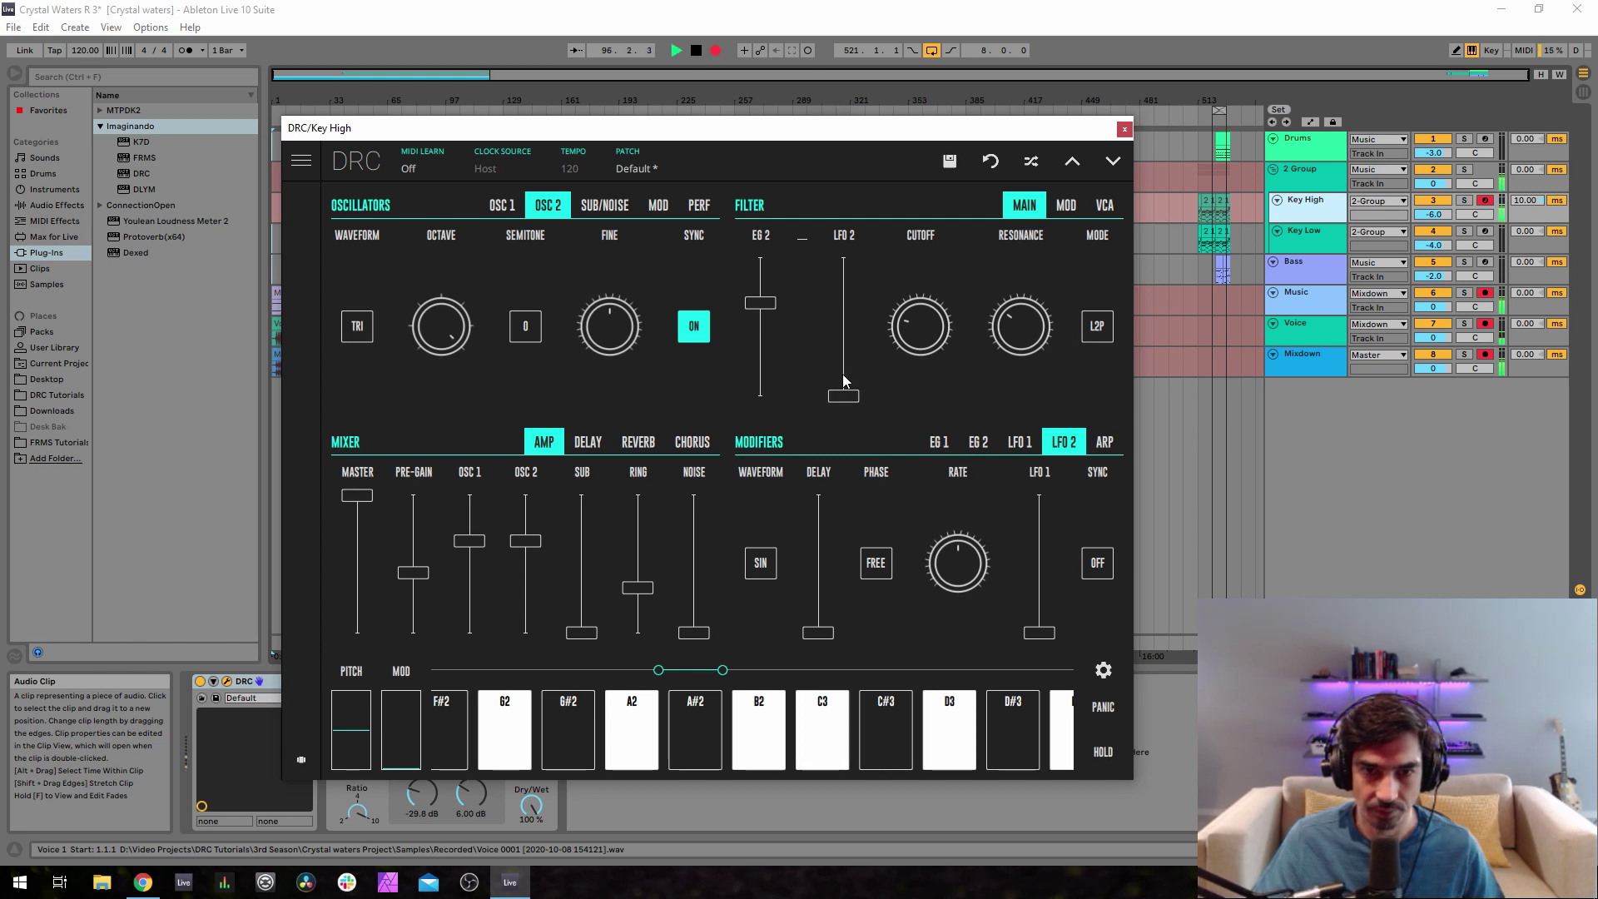
drag(841, 372, 861, 361)
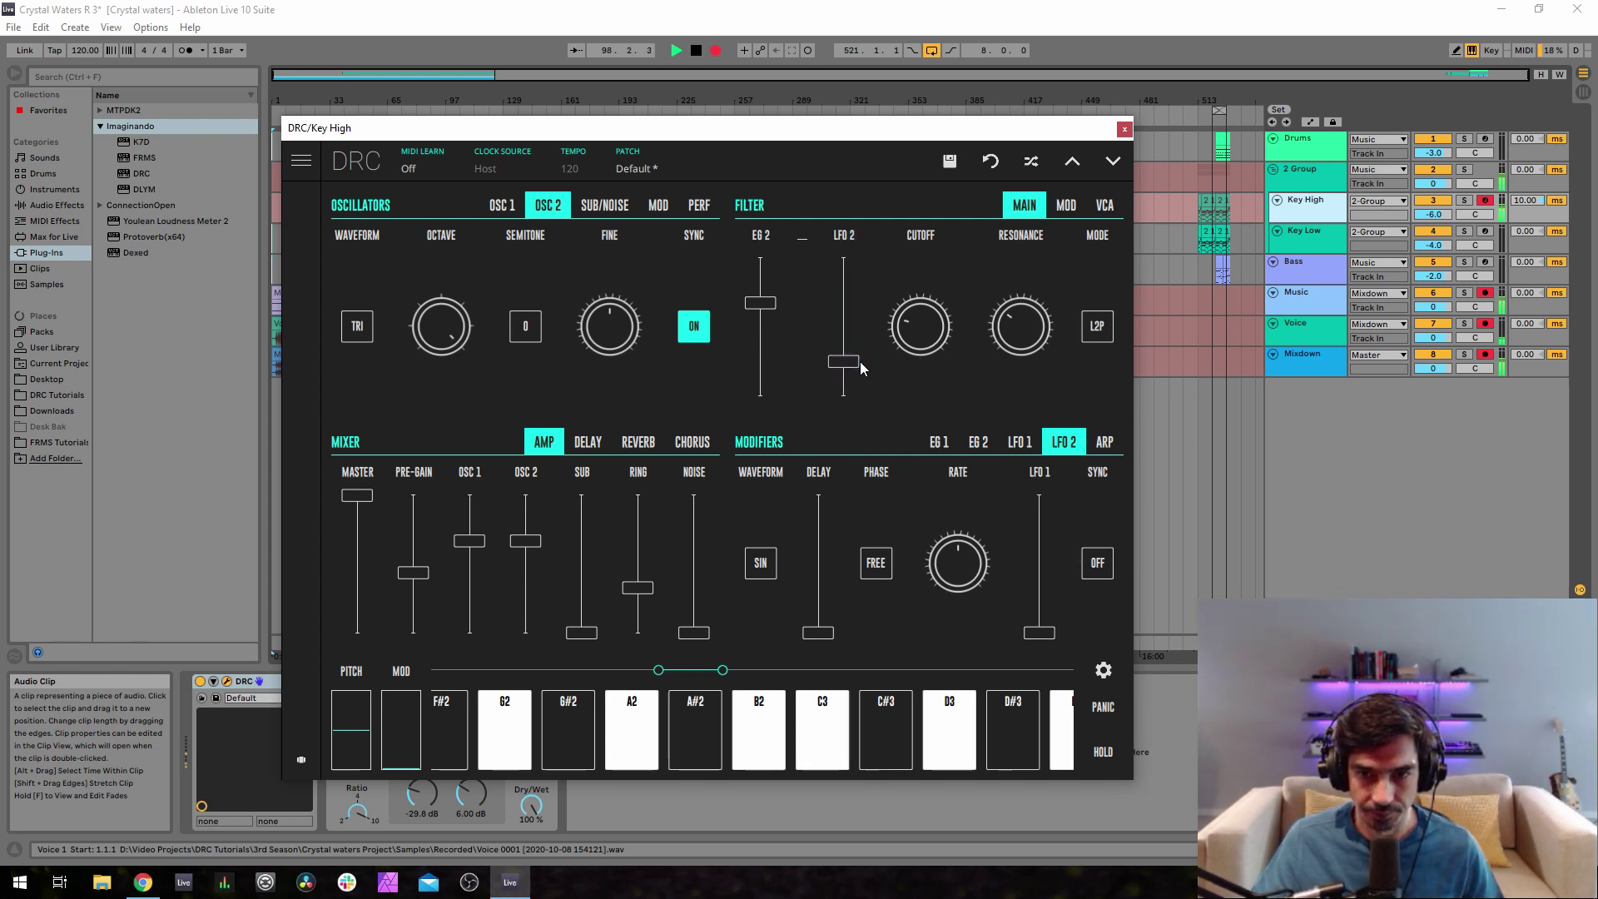
click(1104, 206)
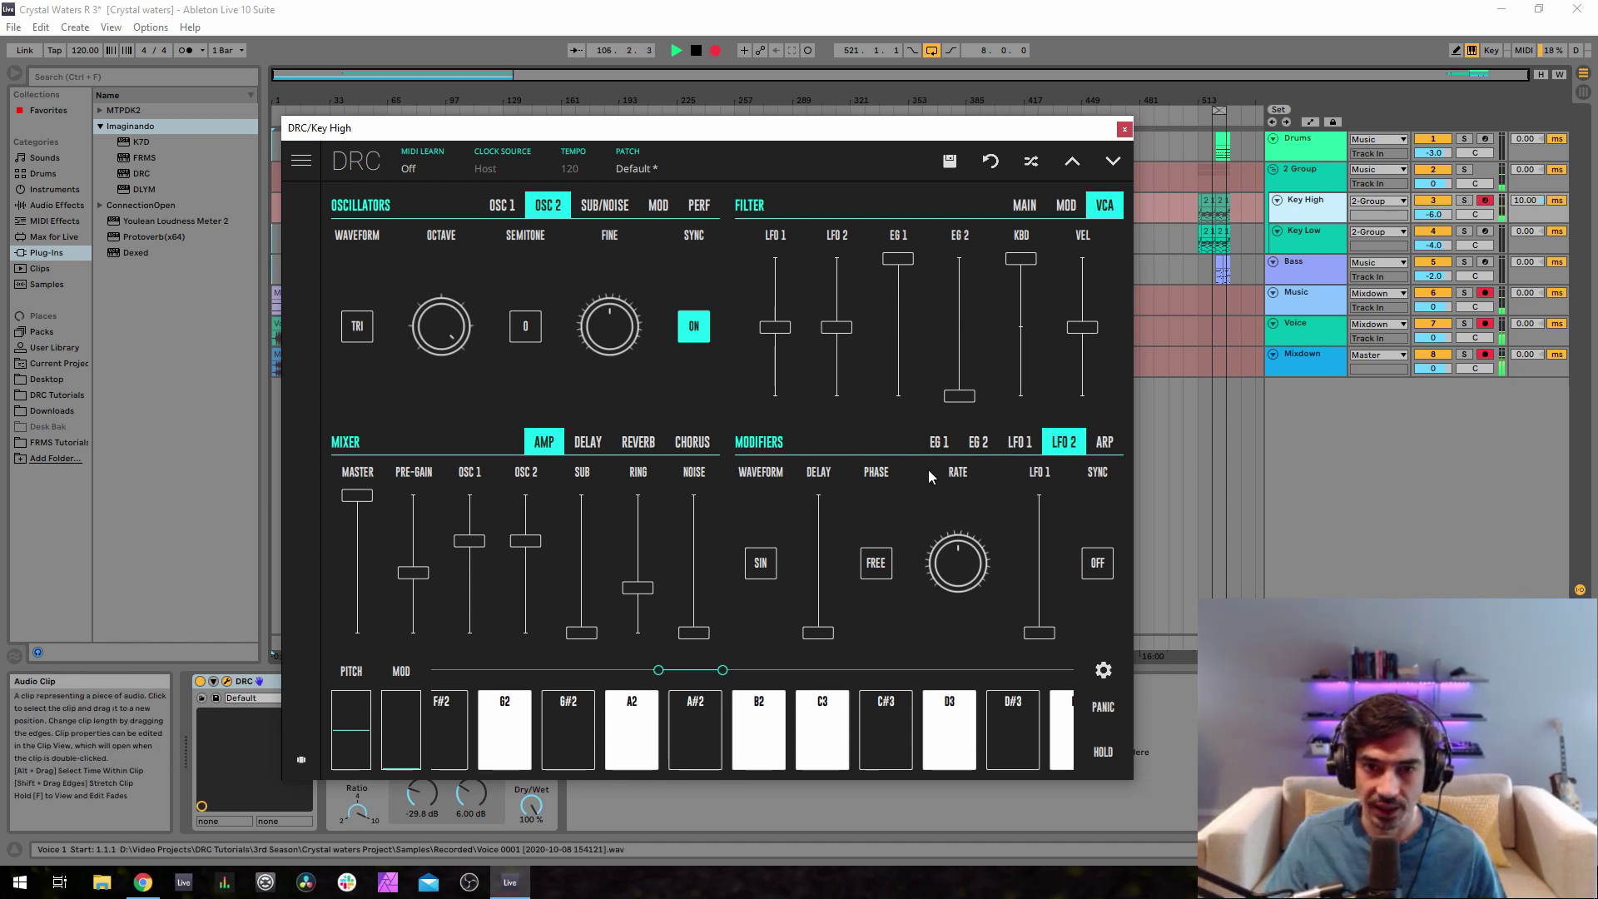
- Set envelope 1 to decay 0.298, sustain 0.462 and release 0.158
click(946, 447)
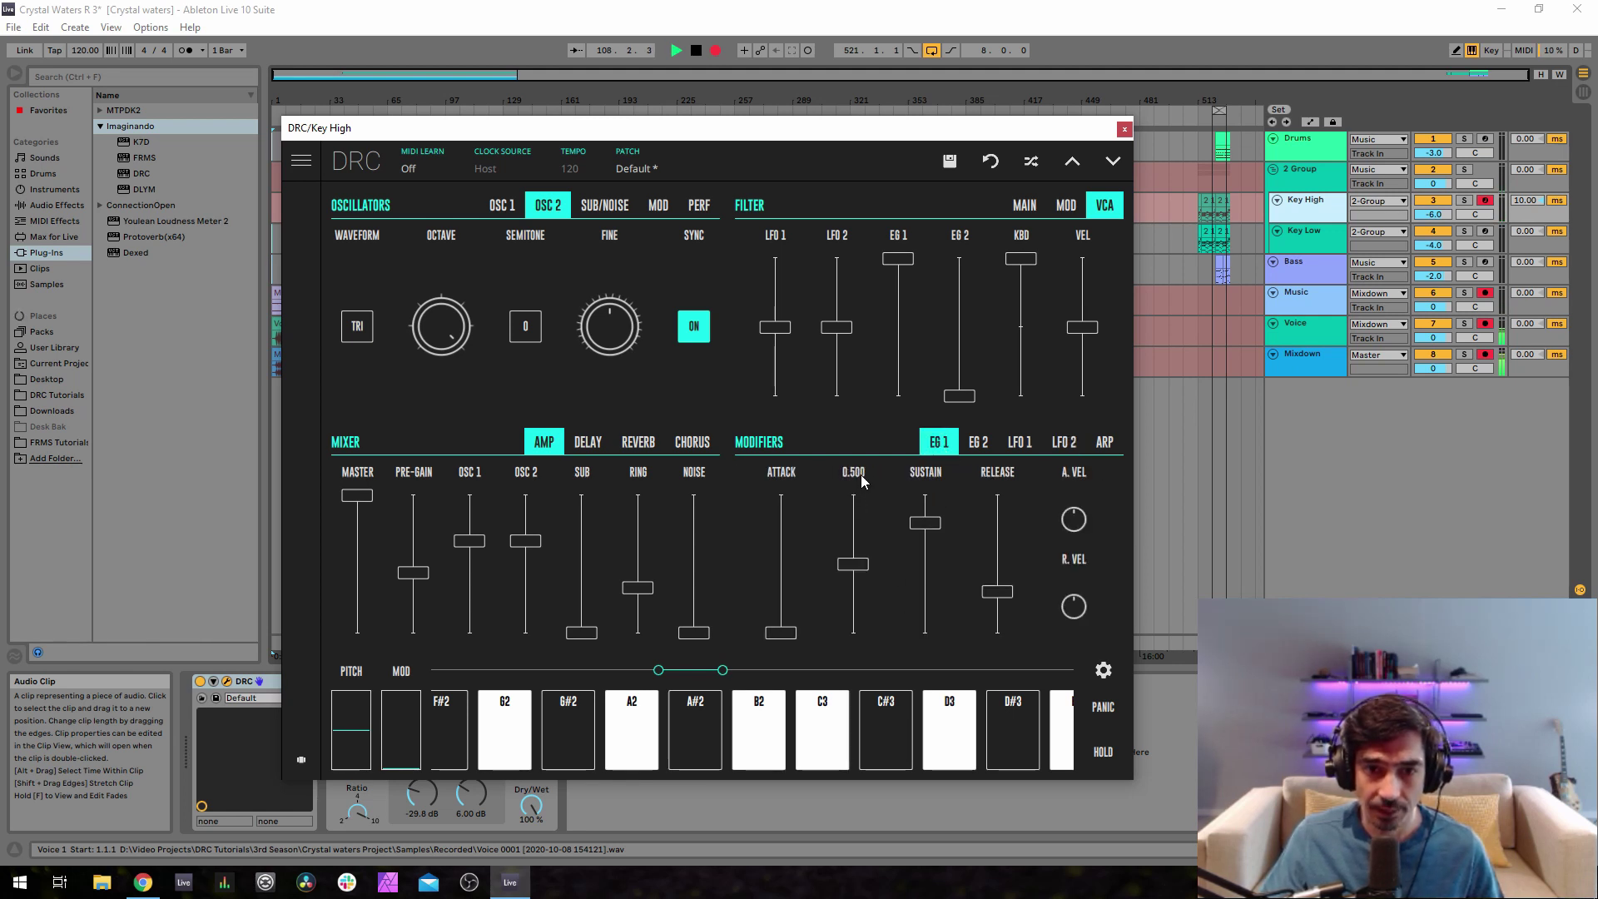
drag(860, 593, 861, 597)
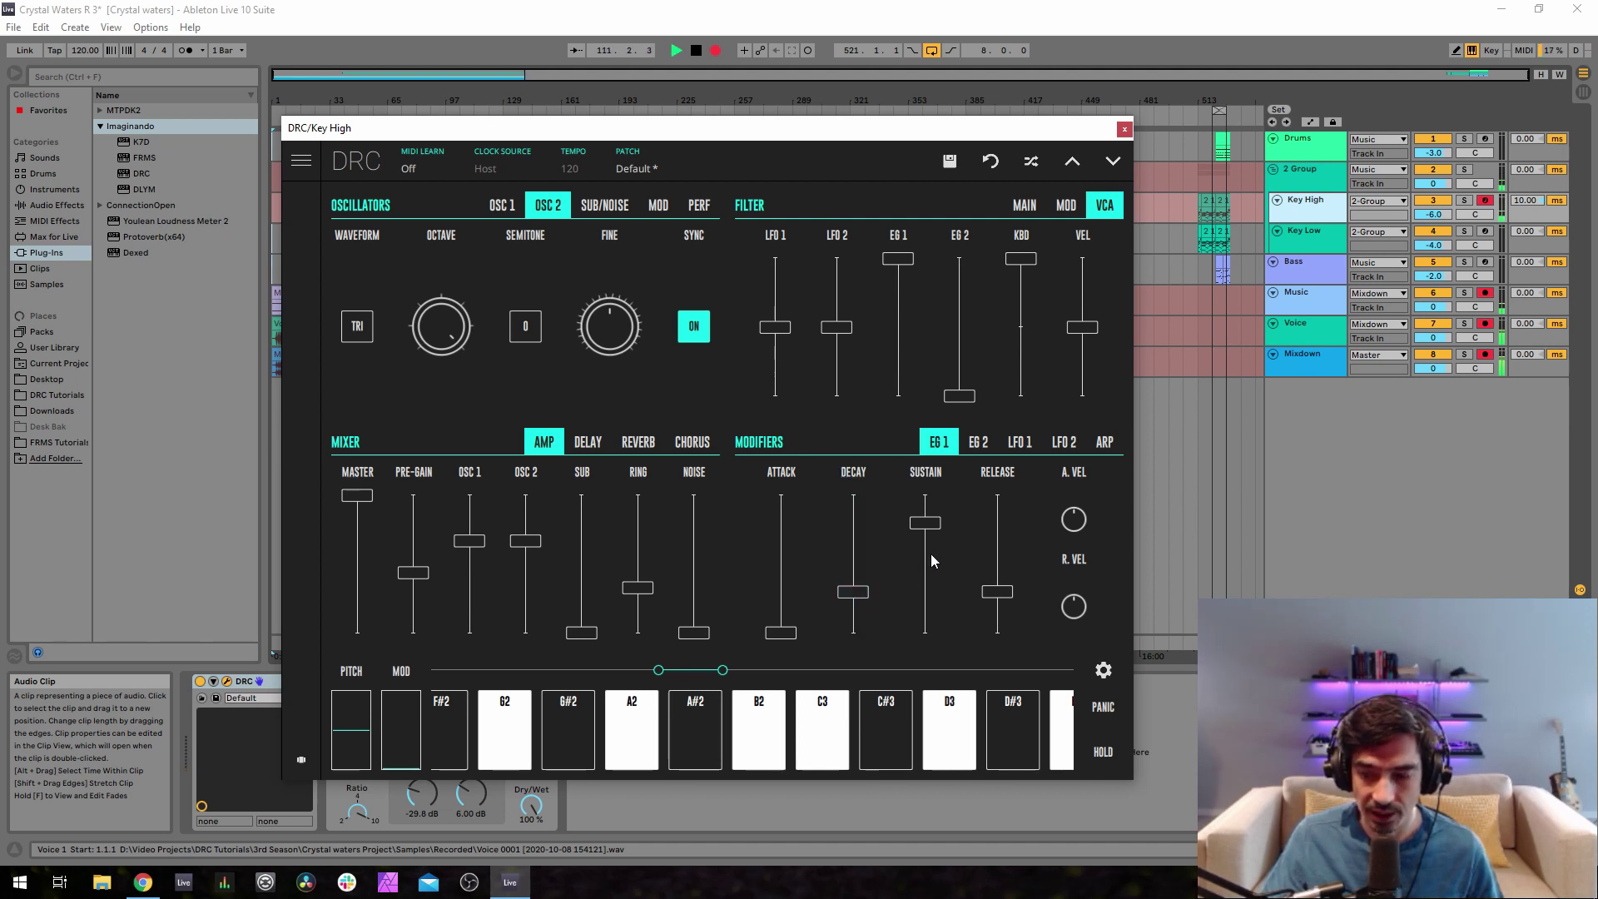
drag(931, 562, 957, 563)
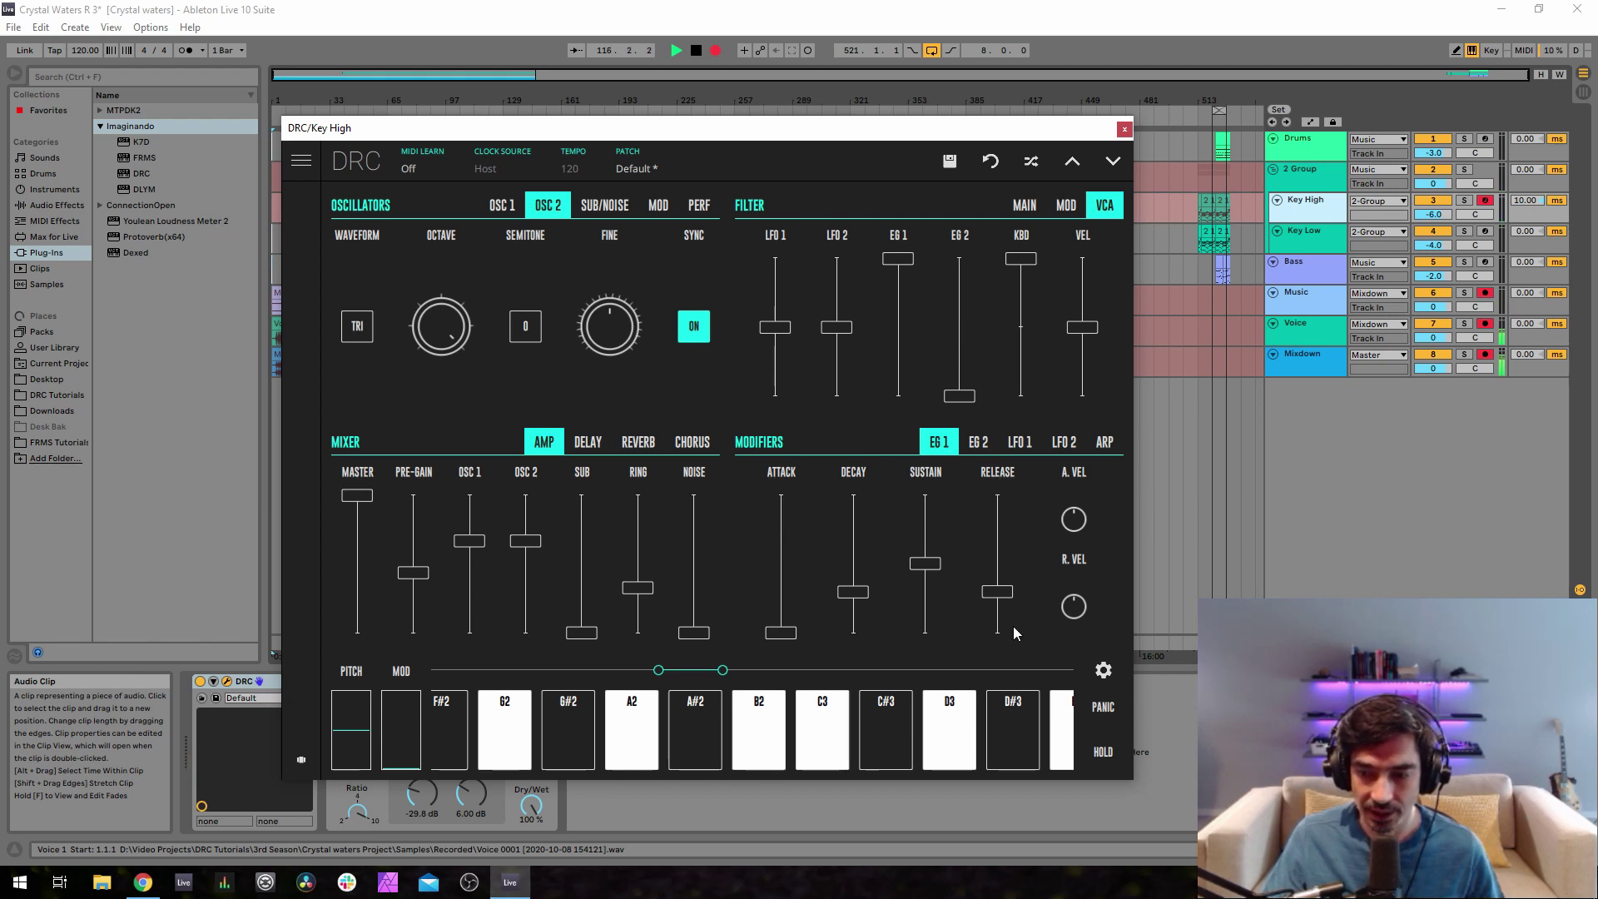
drag(999, 592, 1009, 610)
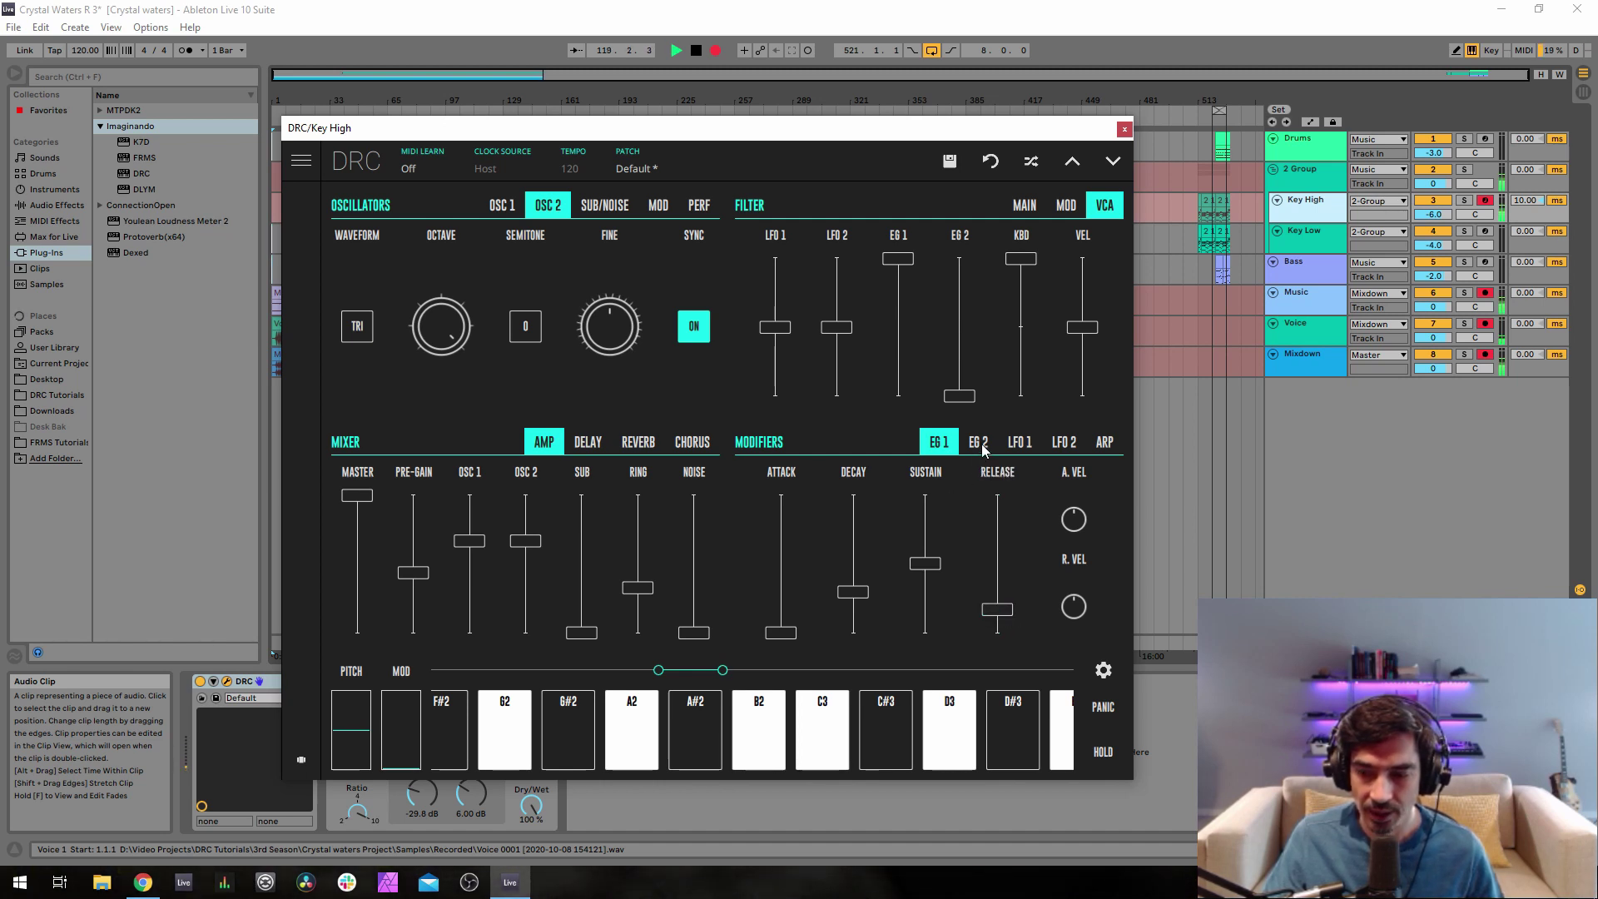
- Give envelope 2 a short attack, sustain about 0.334 and a slightly longer release
click(982, 448)
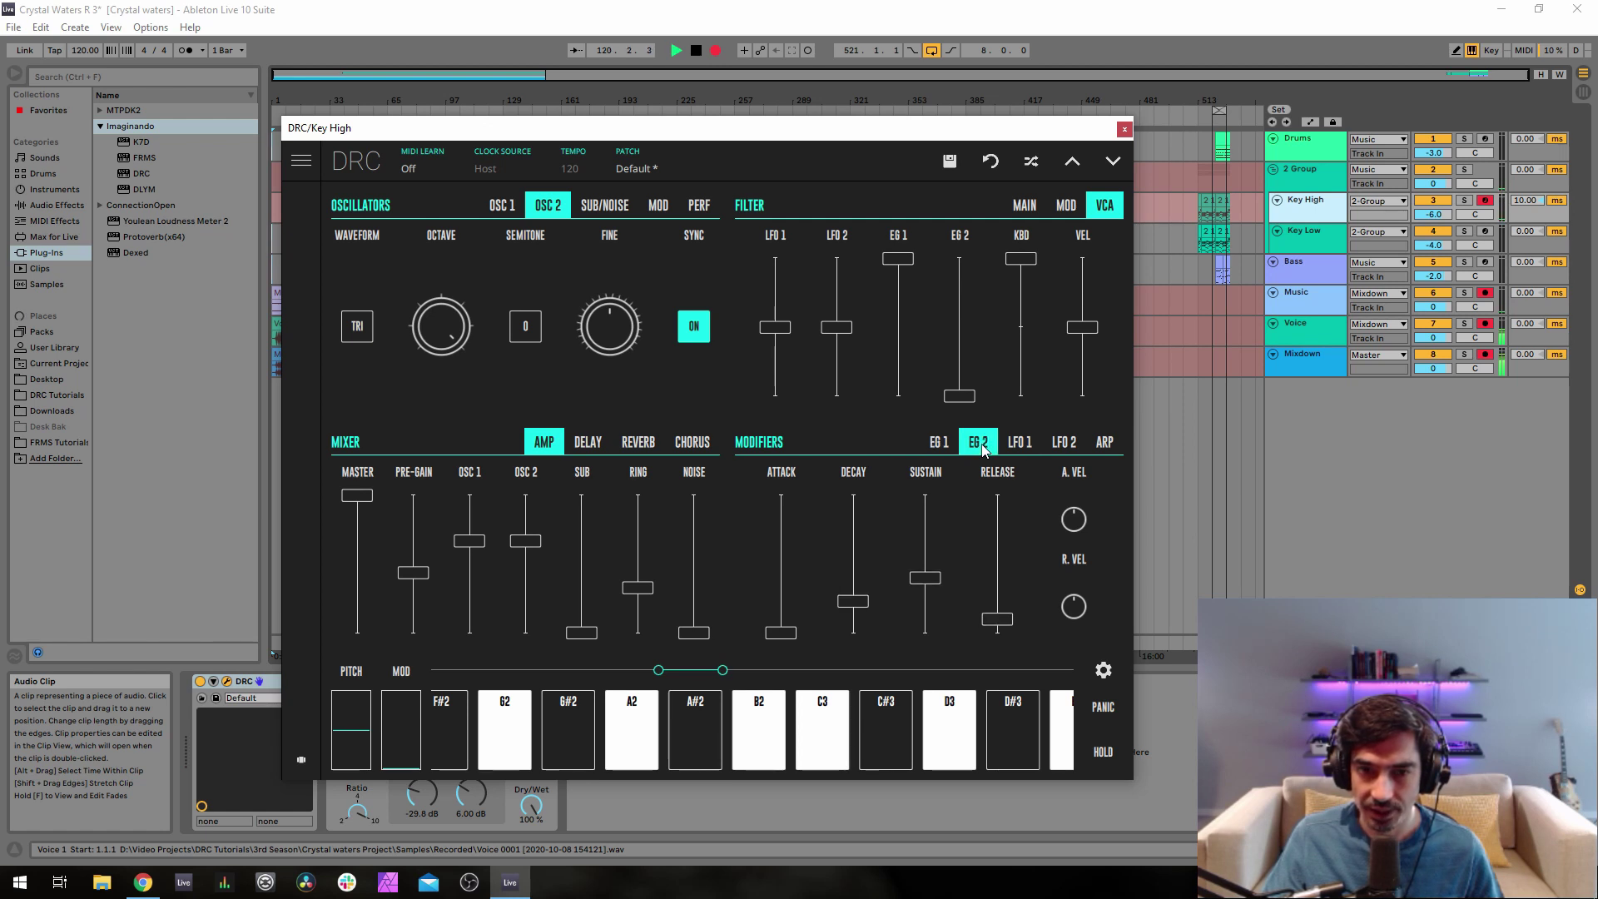
drag(784, 639, 799, 635)
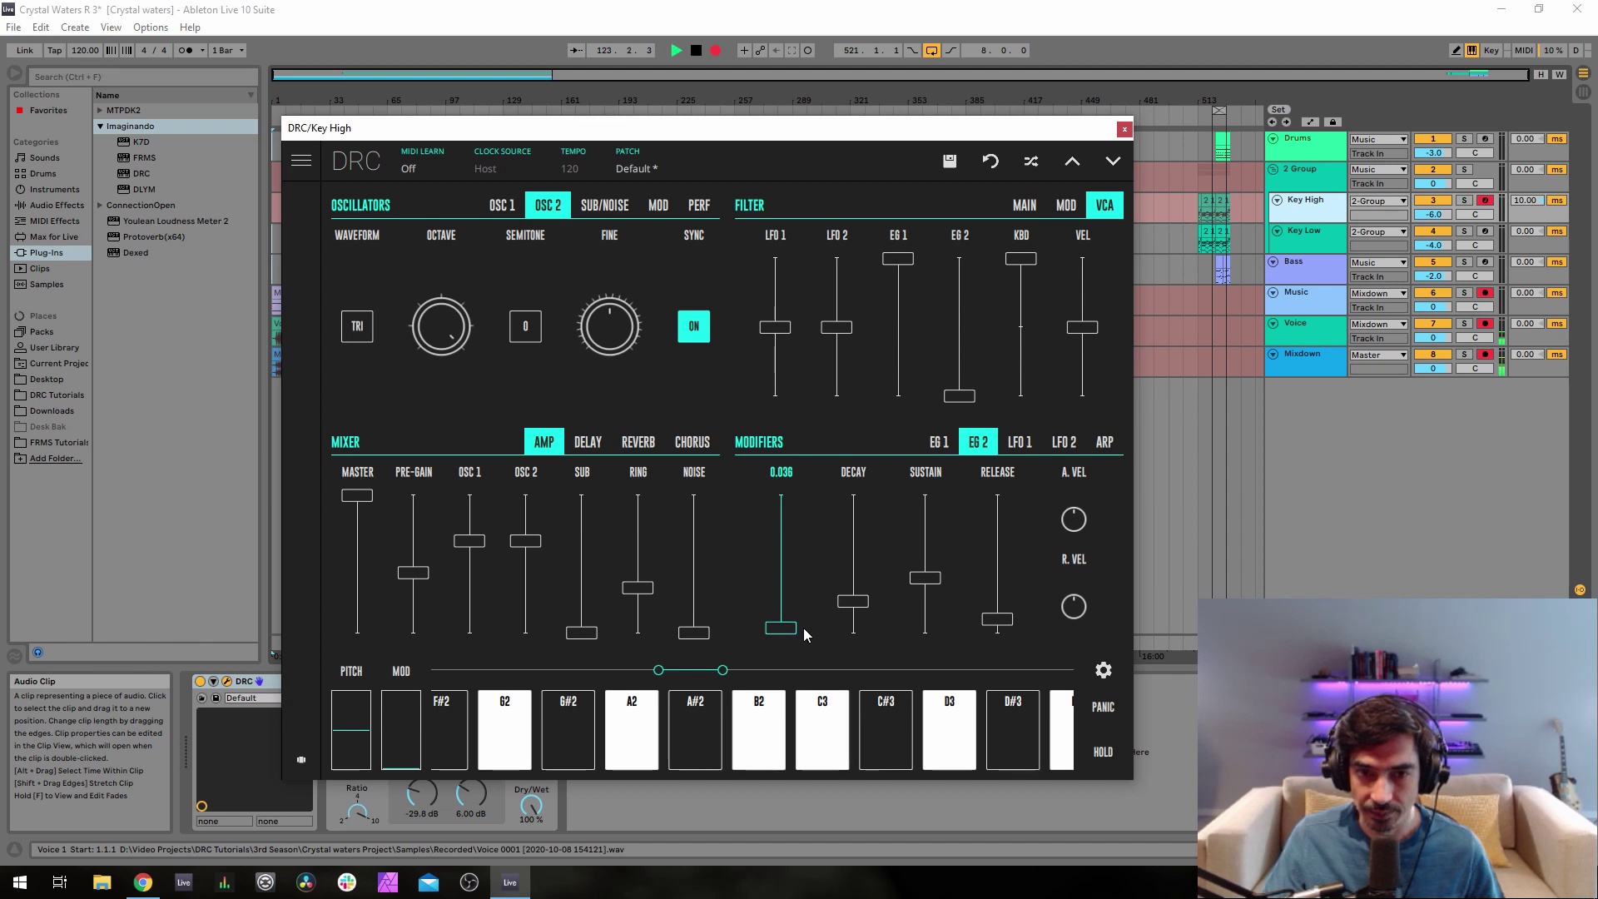
drag(803, 627, 936, 594)
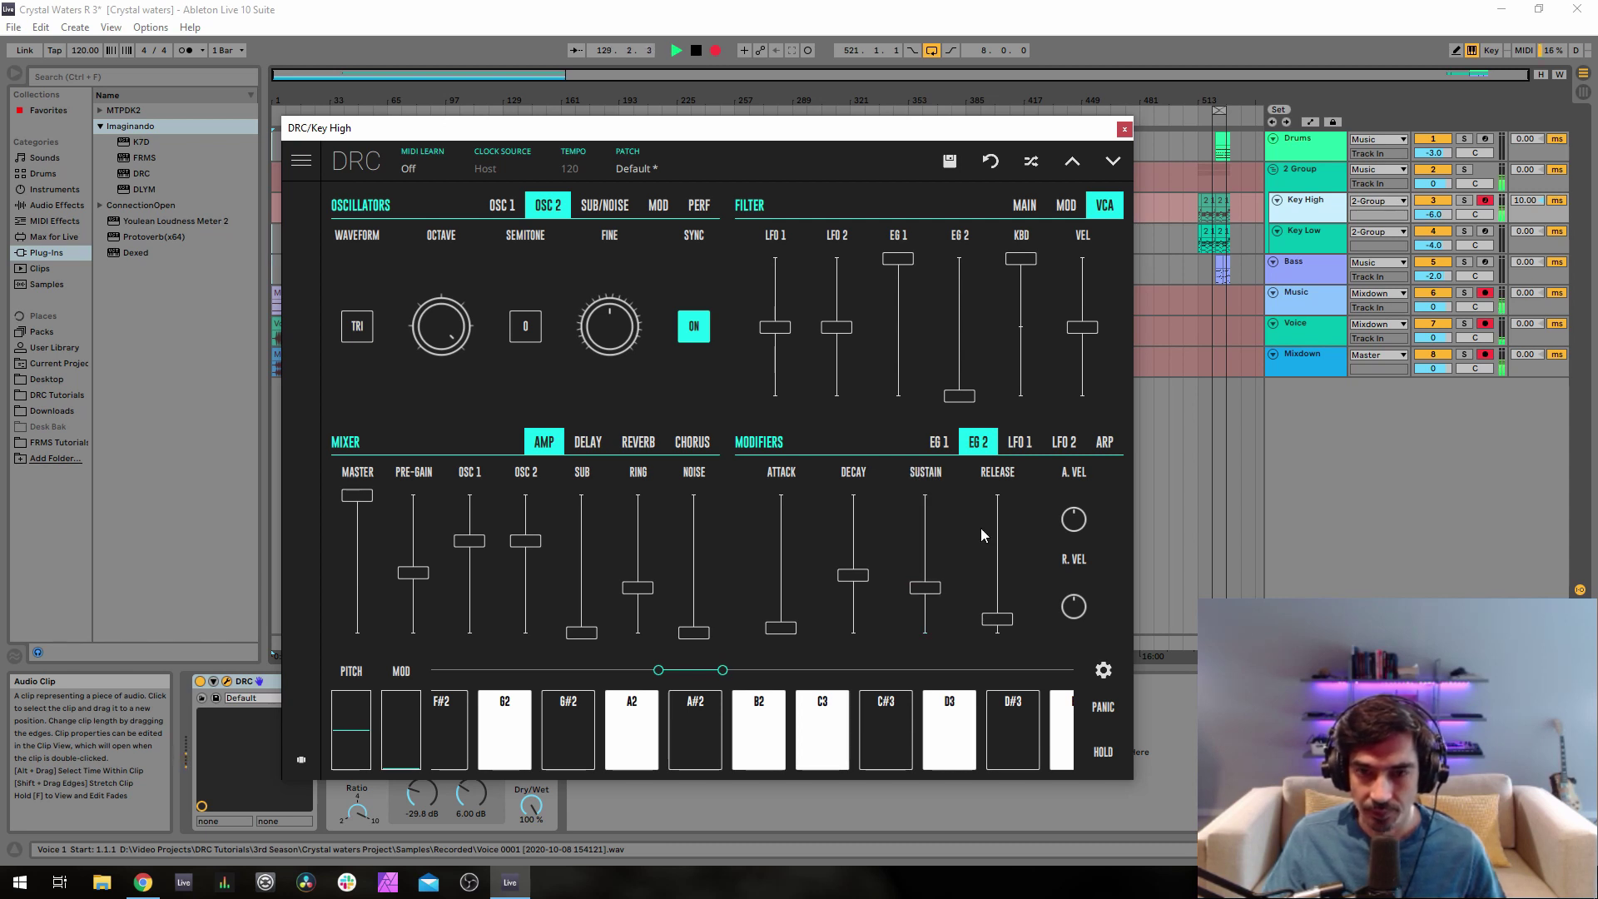
mouse_move(1012, 477)
drag(993, 621, 1026, 607)
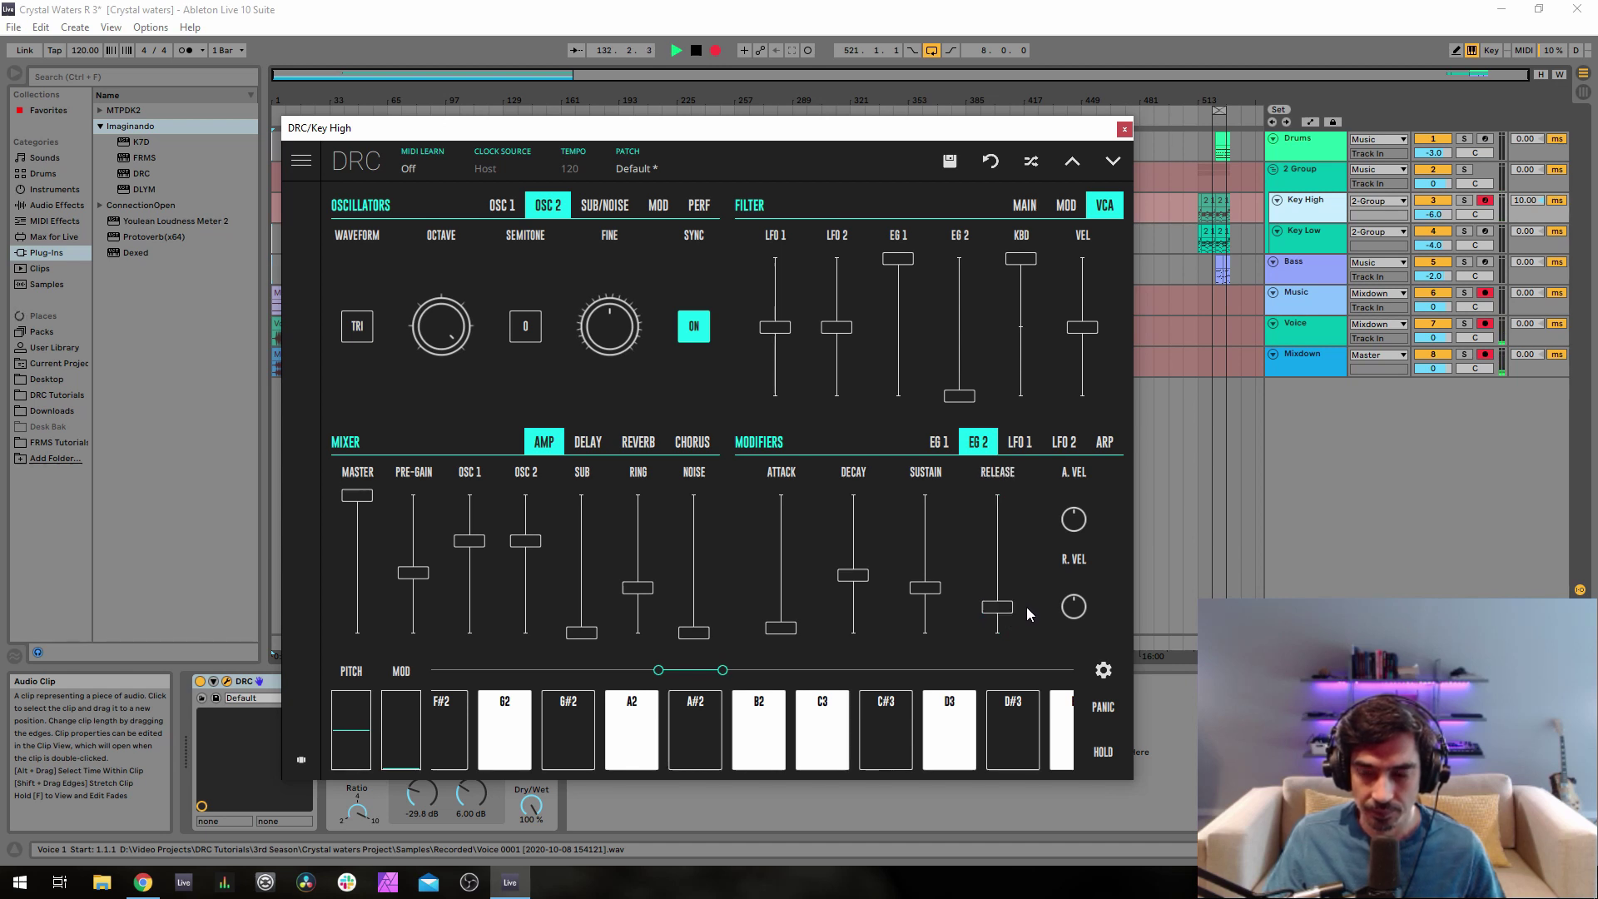
- Set reverb amount to 0.267, decay slightly higher, and damping to about 0.839
click(637, 442)
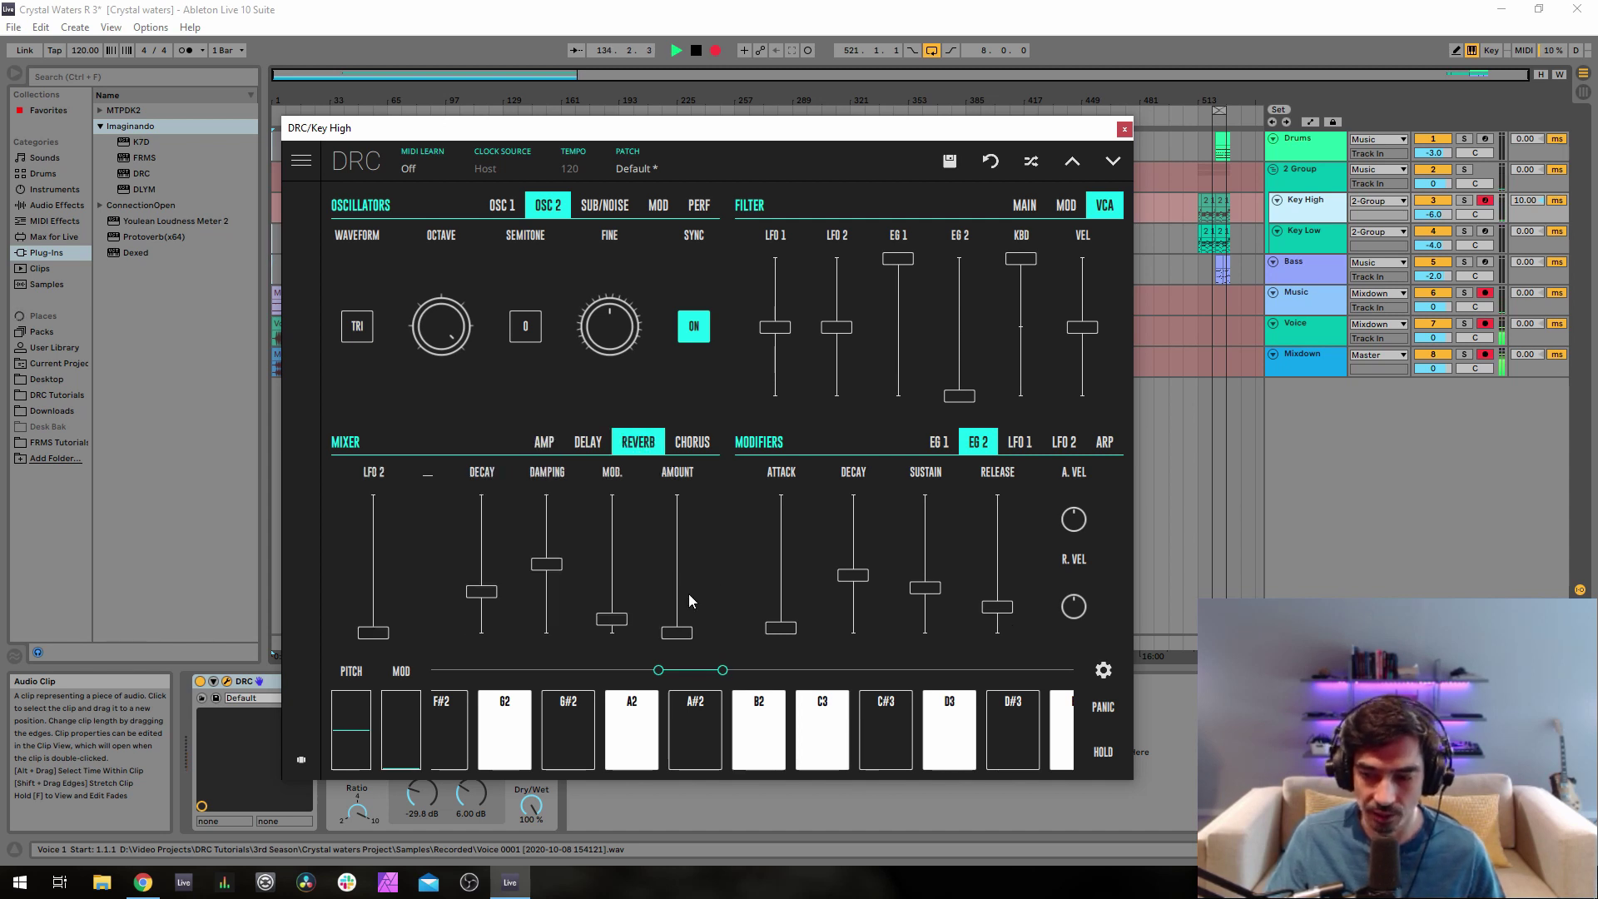
drag(690, 600, 693, 595)
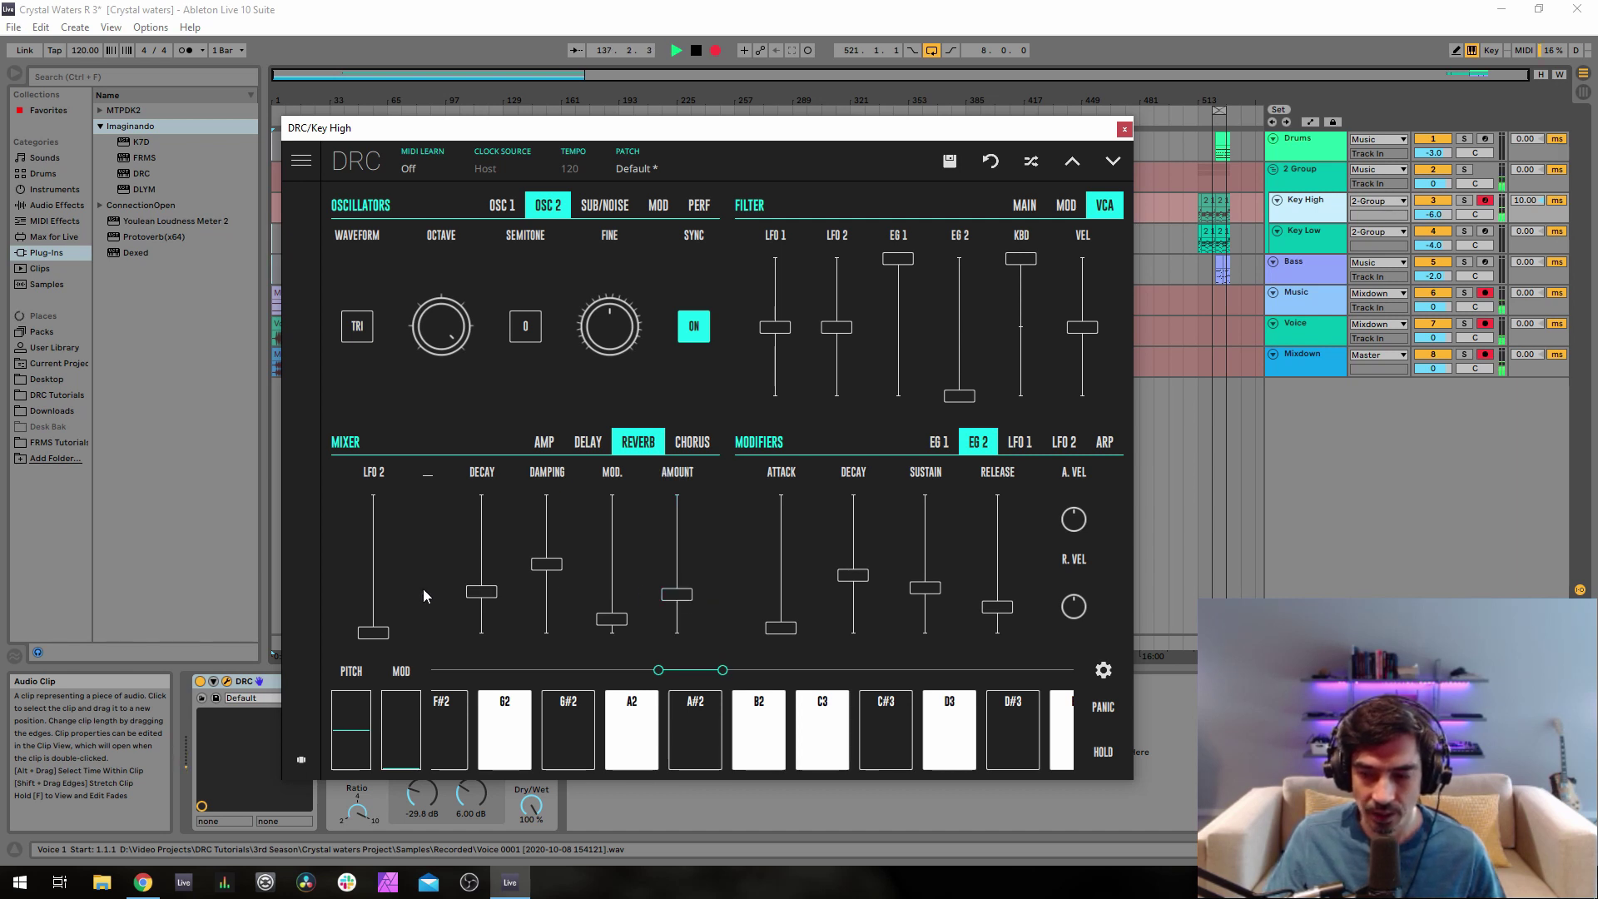
drag(492, 601, 506, 596)
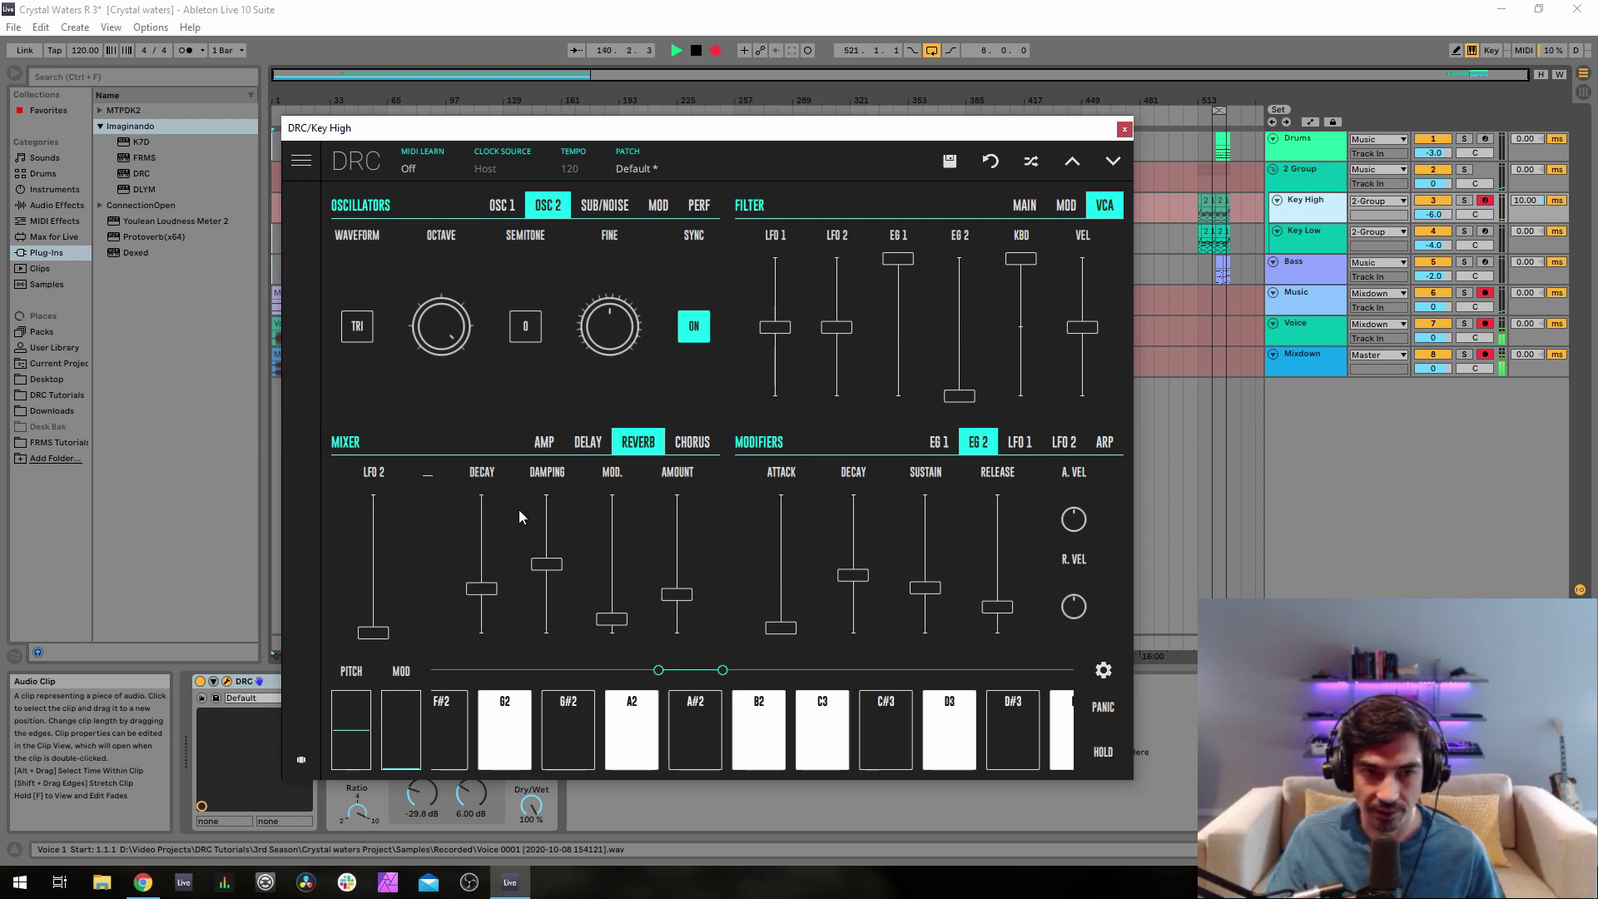
drag(539, 521, 550, 524)
- Enable the chorus and slow its rate to about 0.072
click(691, 442)
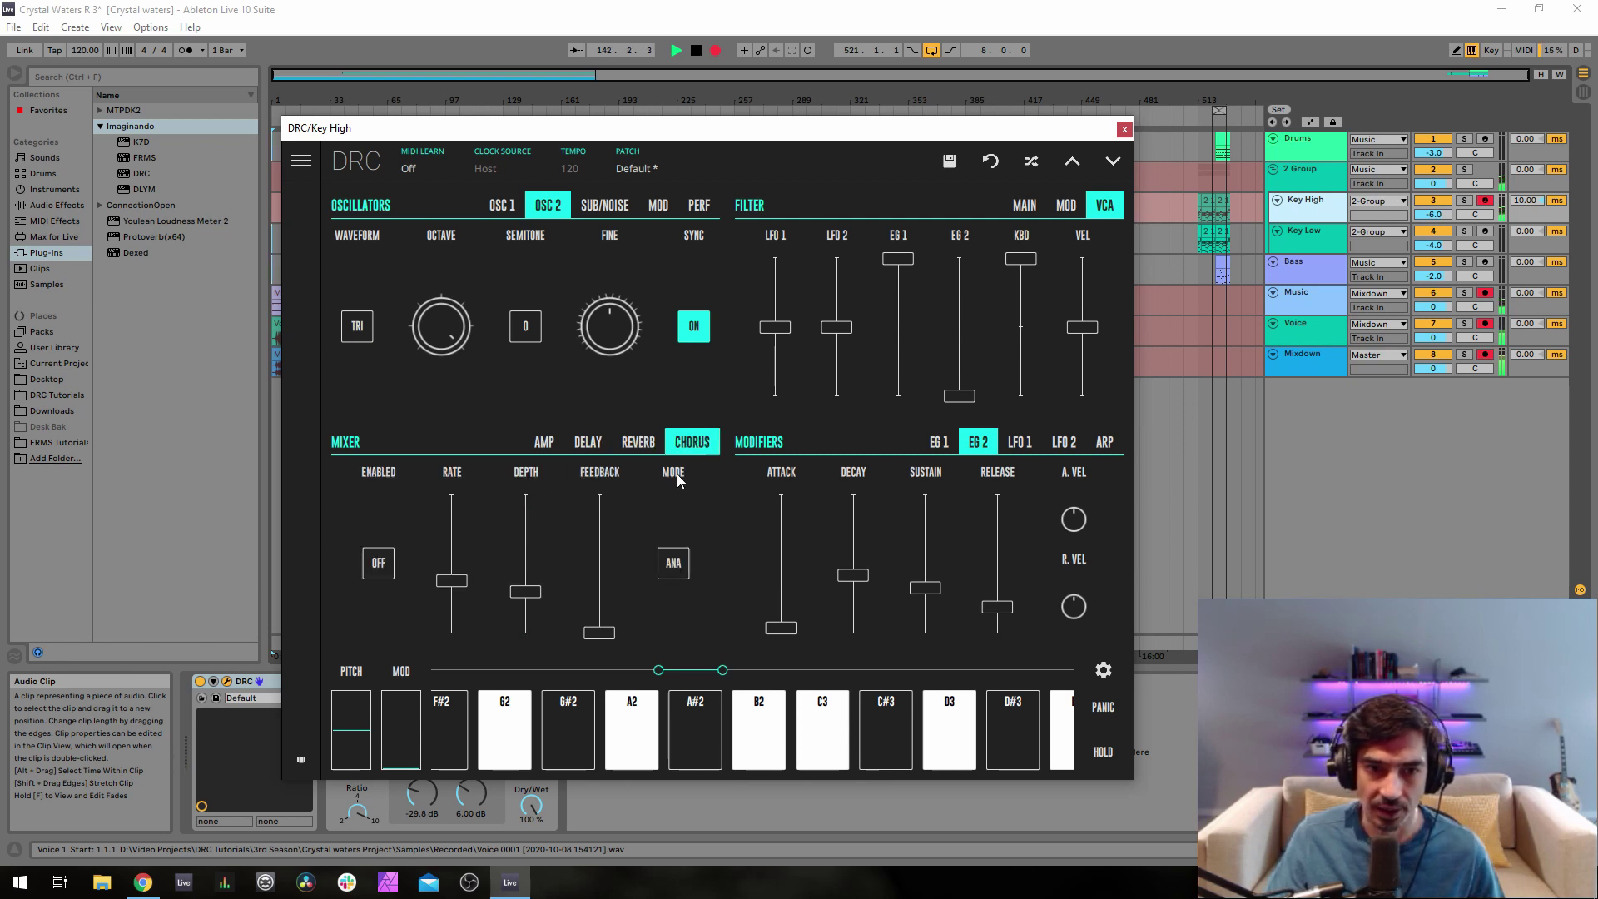
click(379, 564)
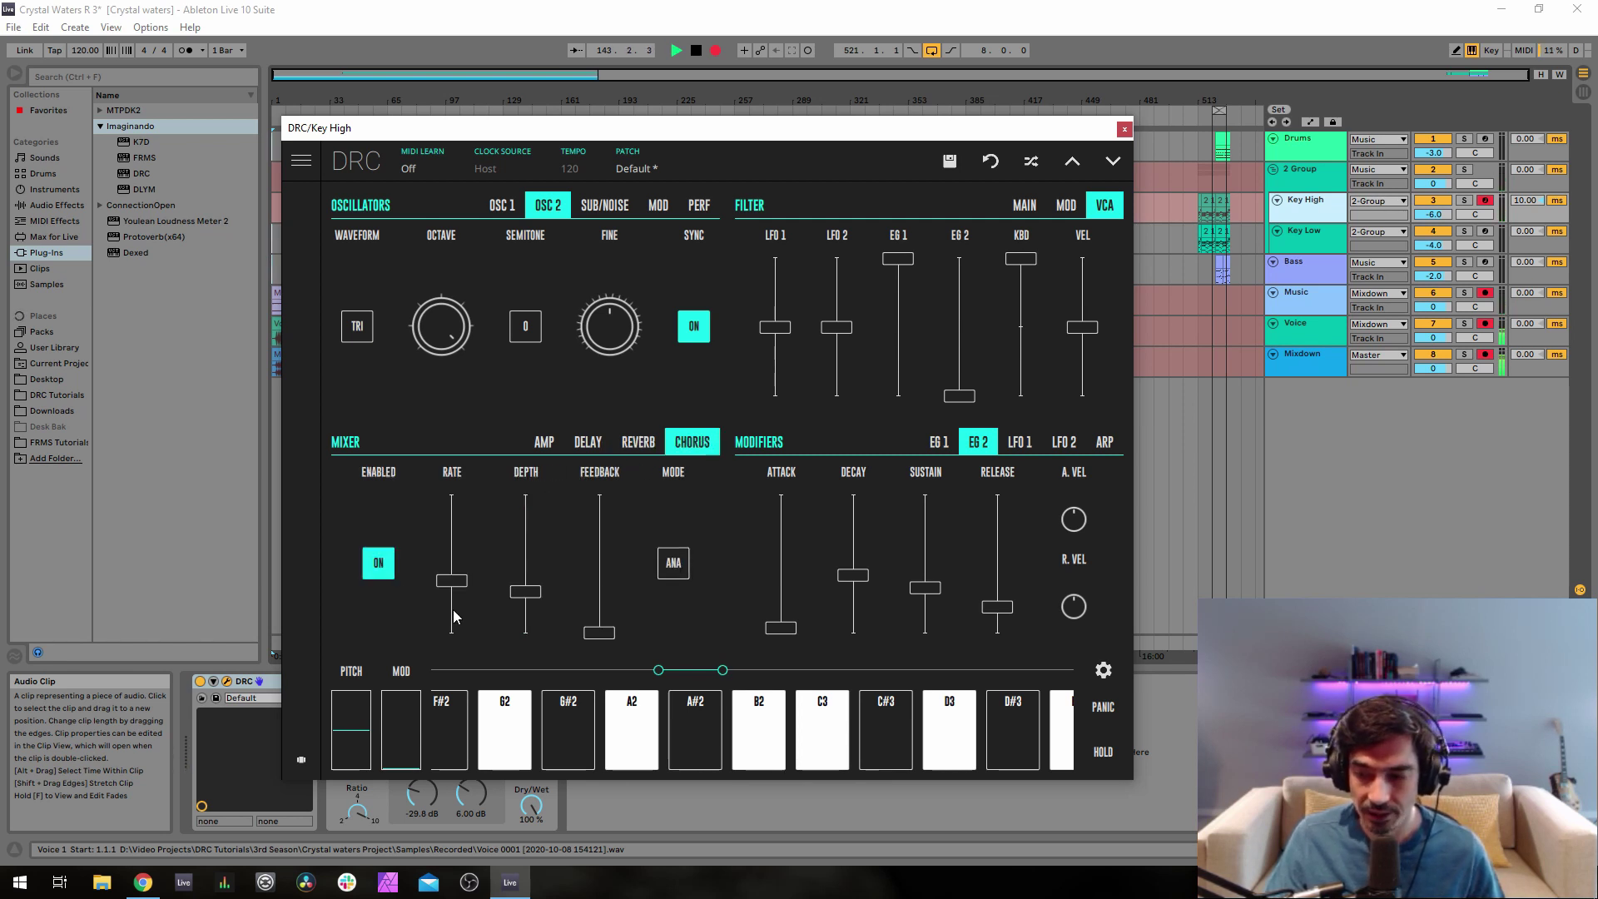
drag(452, 609, 522, 594)
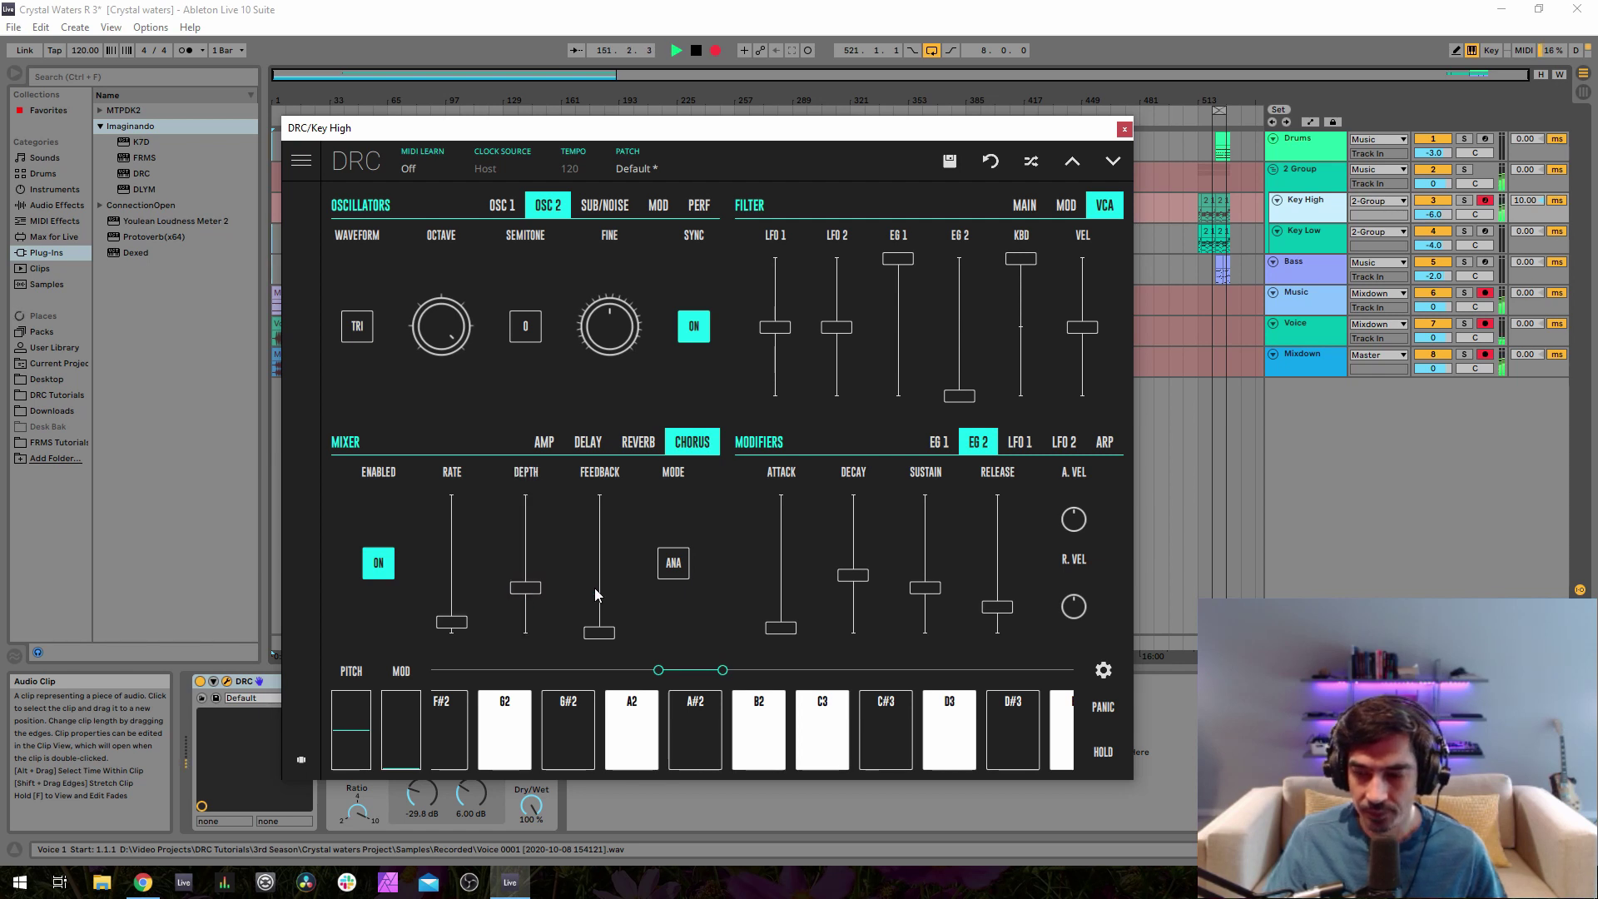
- Close the Key High DRC window and open the DRC plug-in on the Key Low track
click(1124, 130)
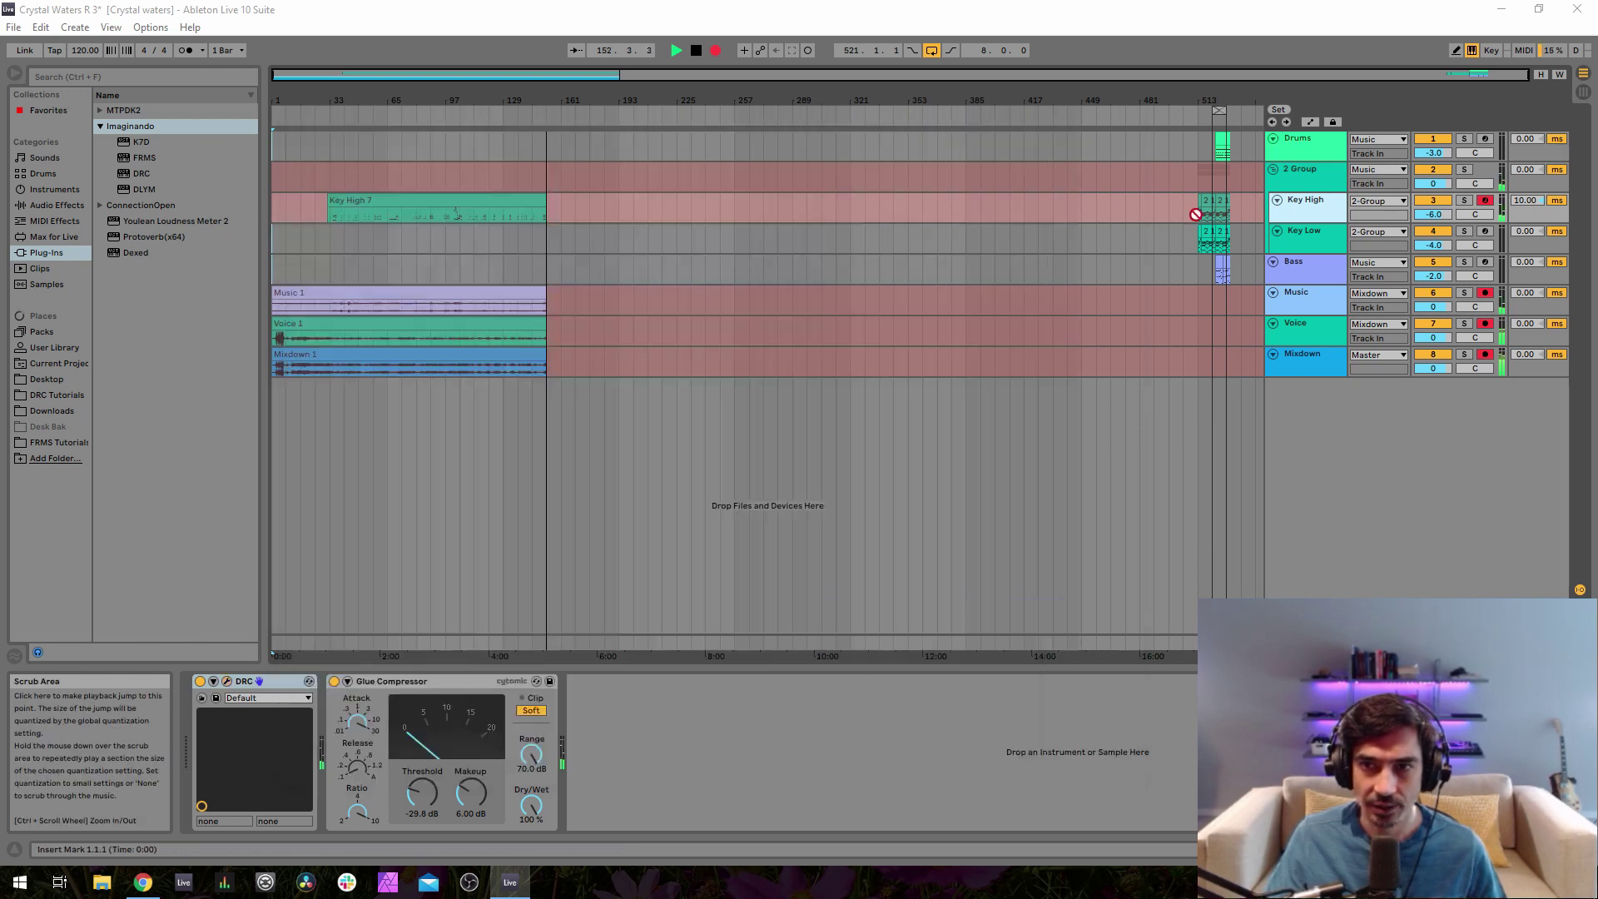
click(1463, 239)
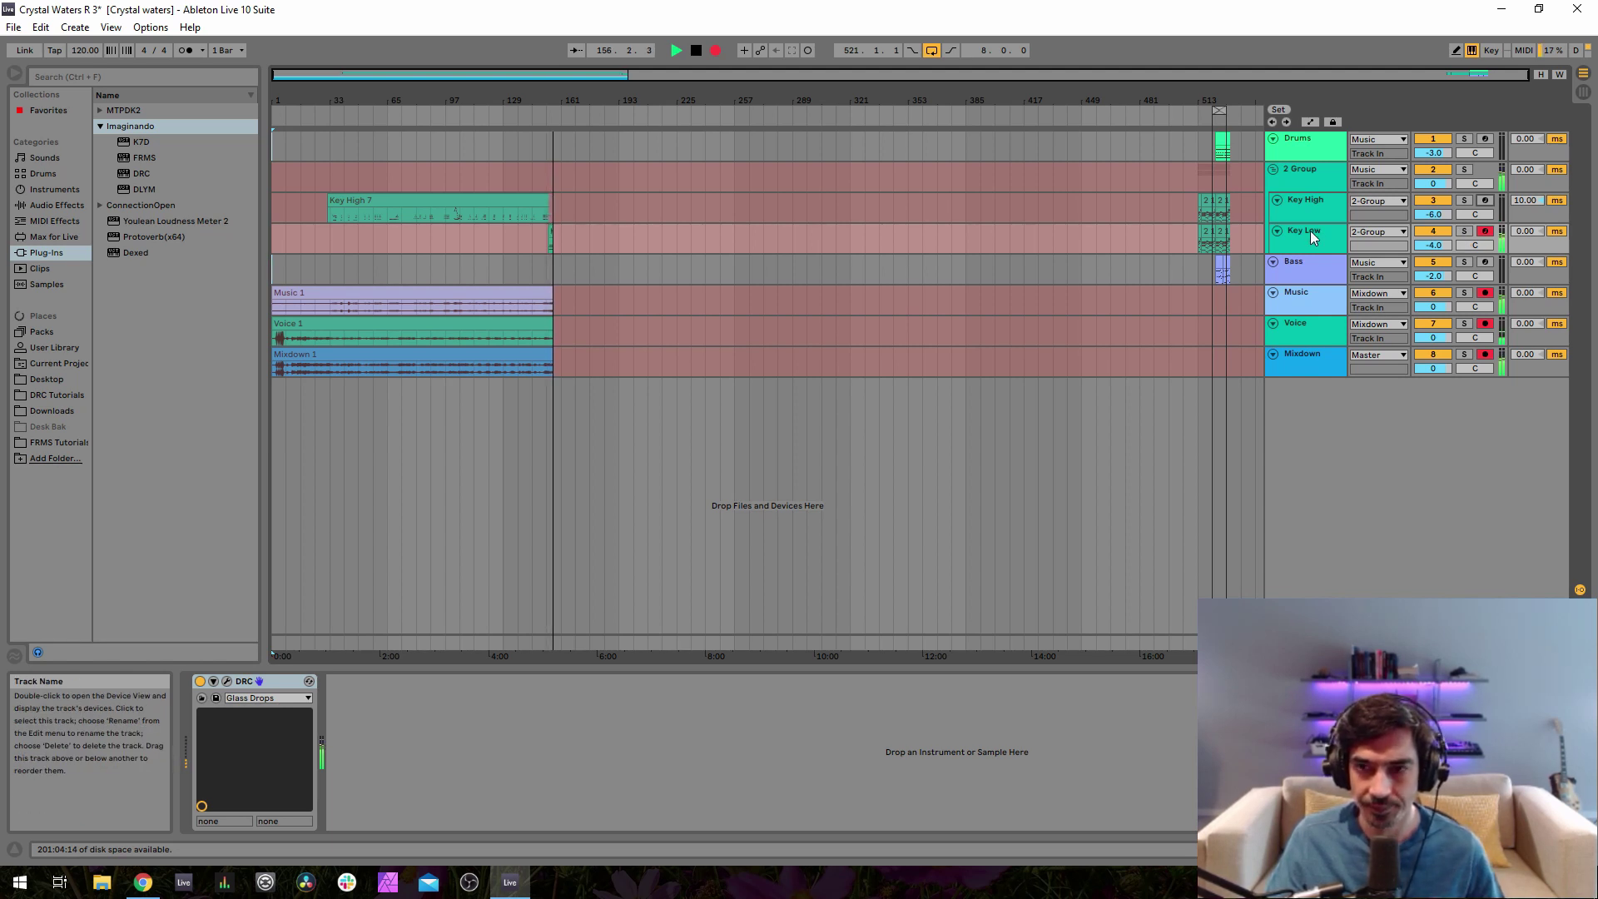
click(1292, 247)
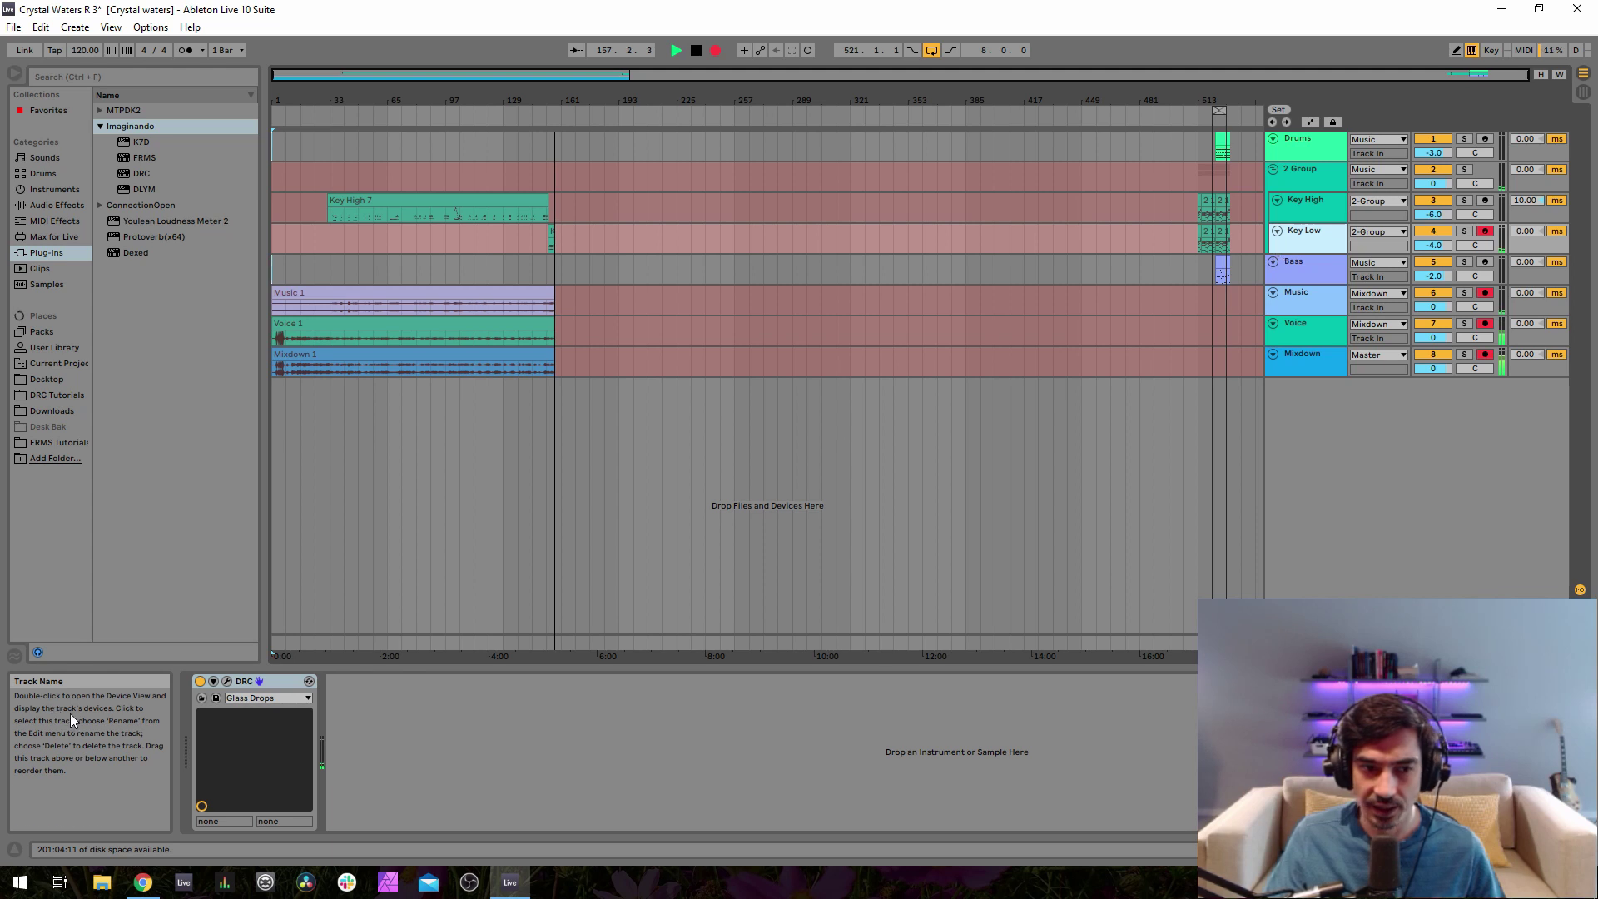
- Open DRC on the Key Low track and load the Default patch
click(226, 681)
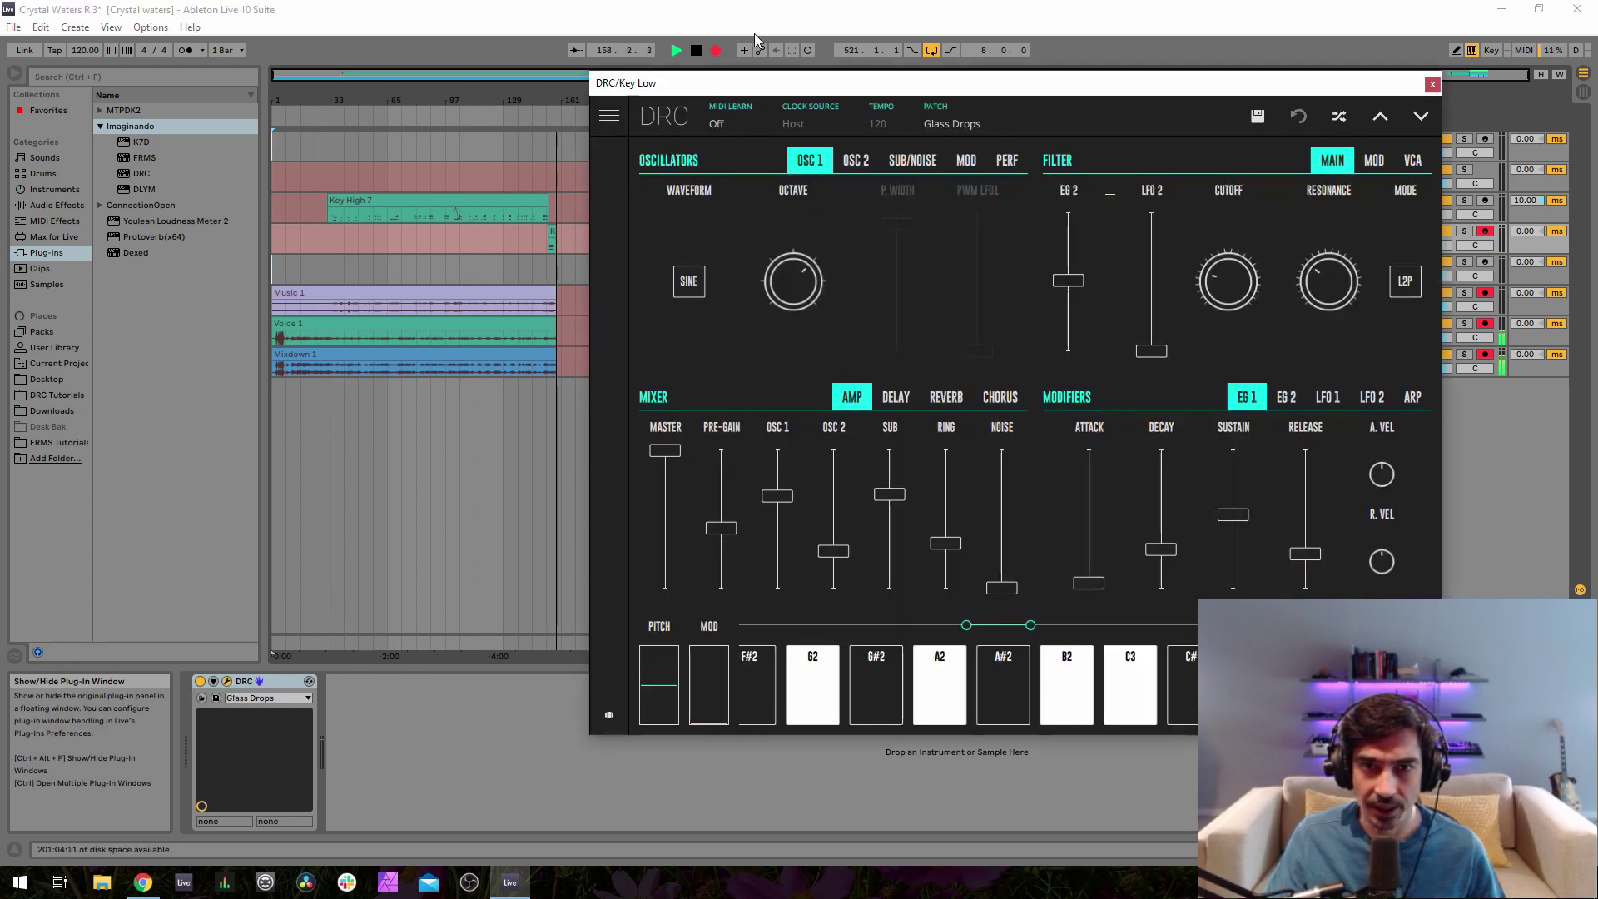
drag(917, 83, 636, 113)
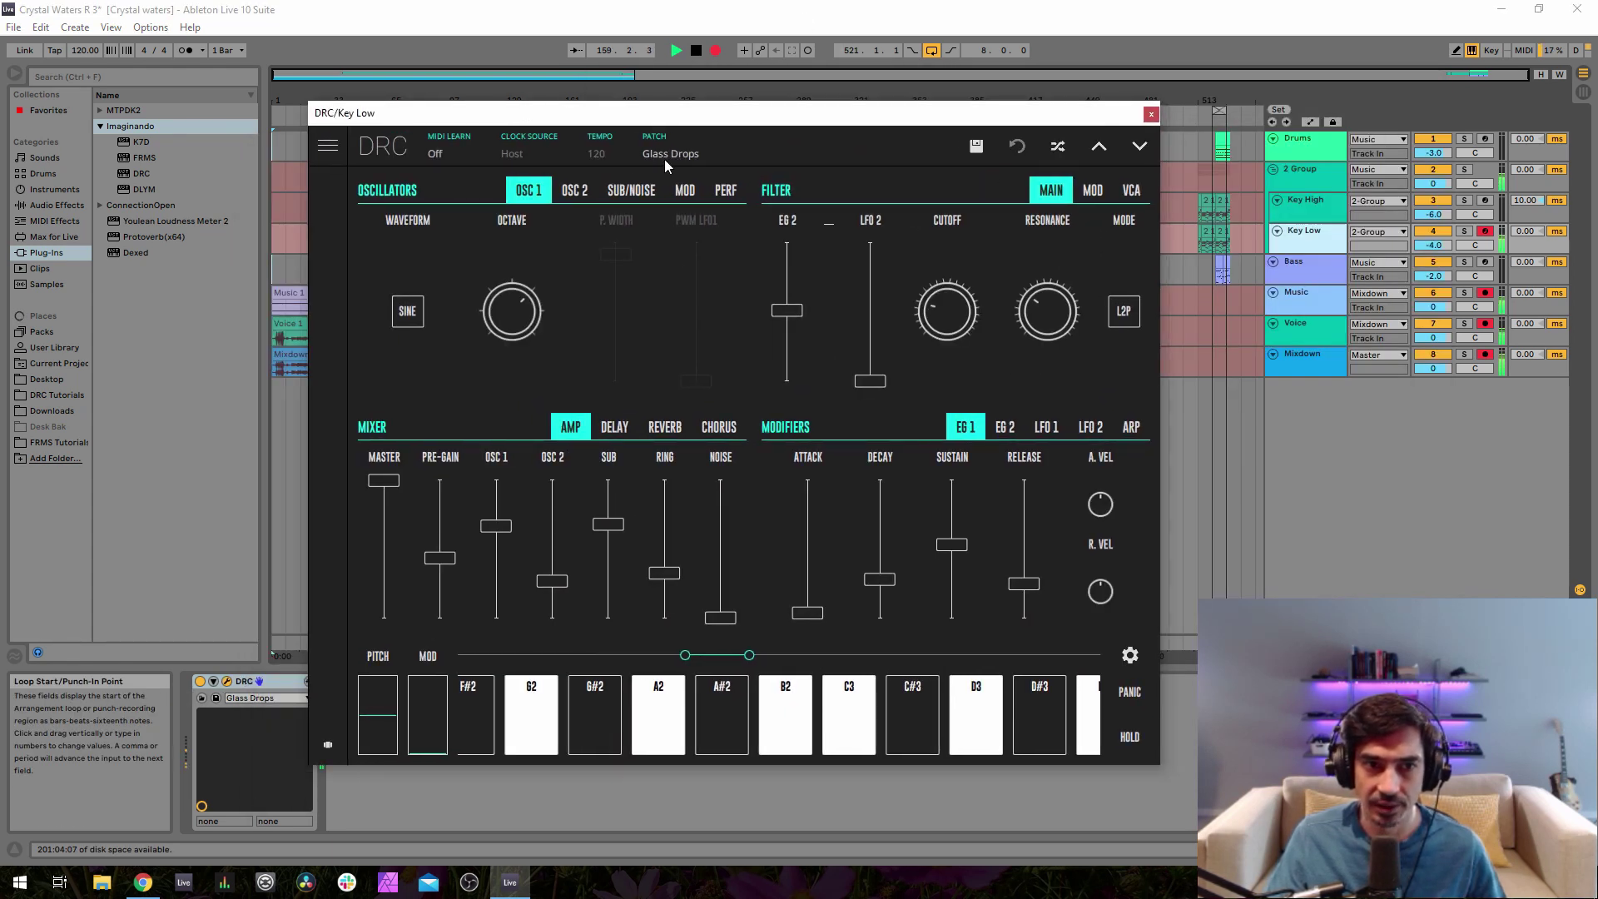
click(664, 154)
click(608, 218)
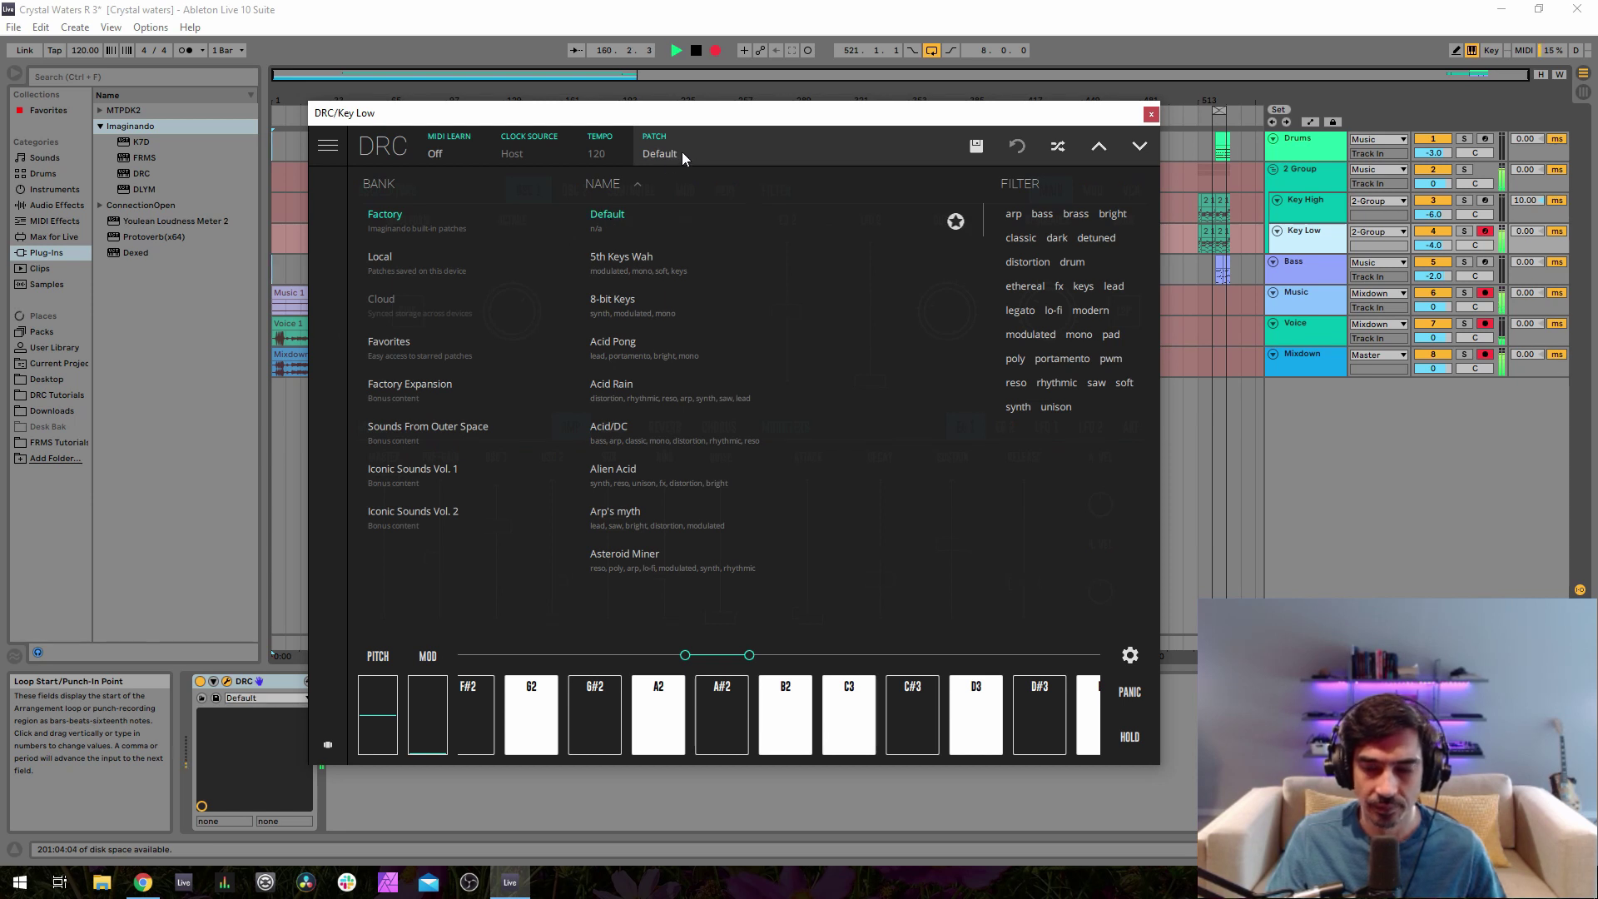
click(681, 152)
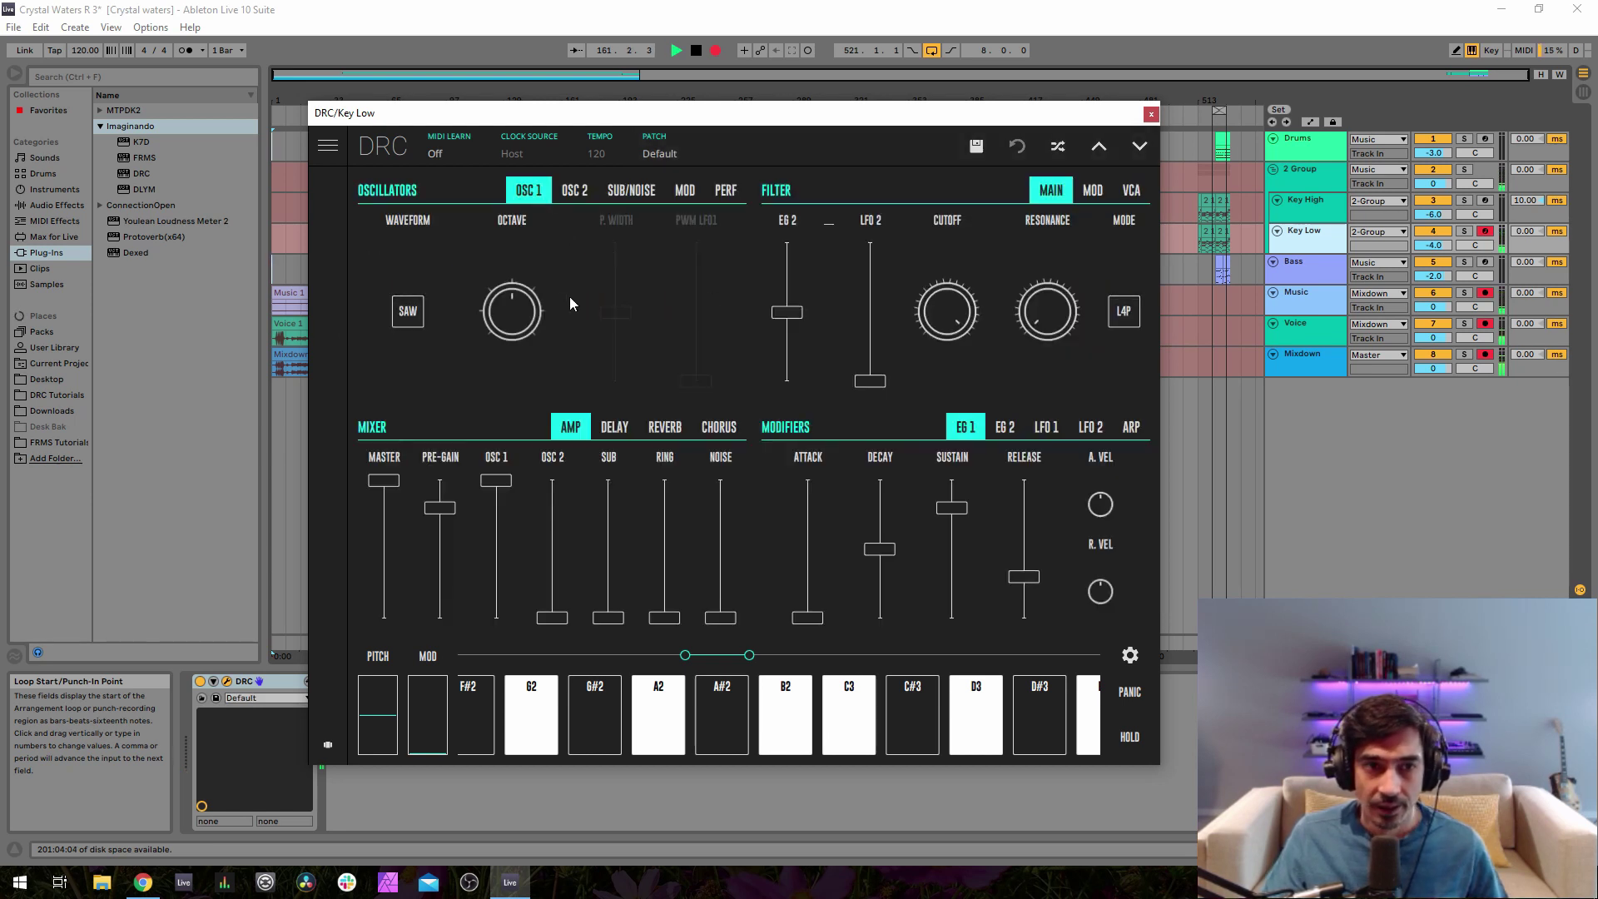
- Raise the octave of both oscillator 1 and oscillator 2
drag(506, 307, 502, 258)
click(582, 190)
drag(468, 311, 481, 257)
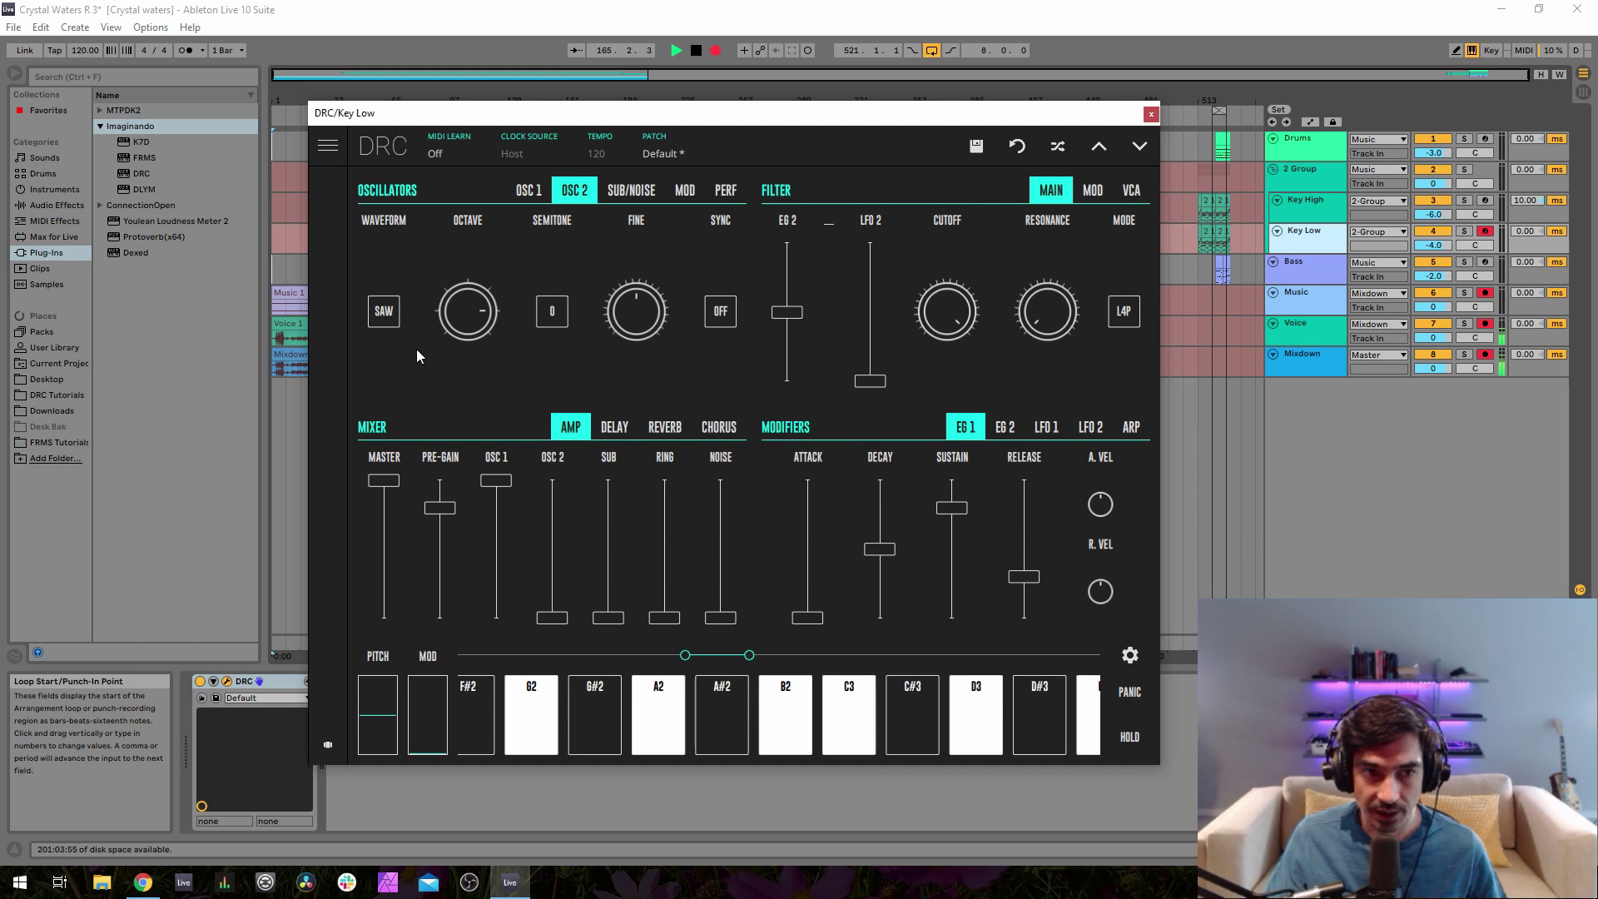
- Set both oscillator 2 and oscillator 1 waveforms to SINE
click(385, 312)
click(393, 316)
click(533, 192)
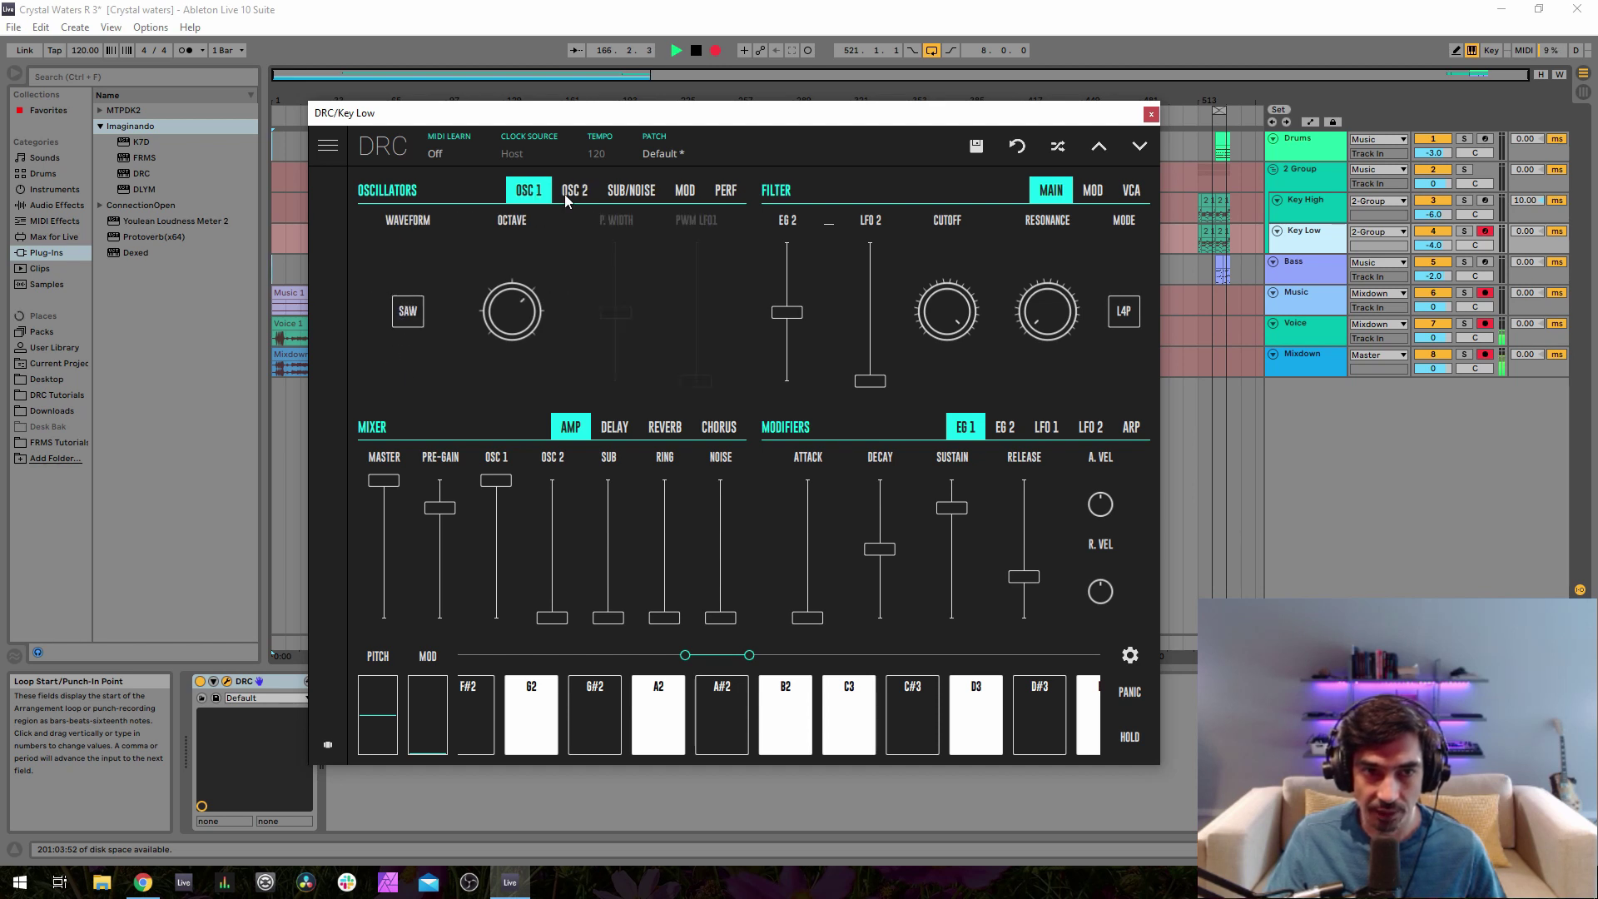
click(407, 312)
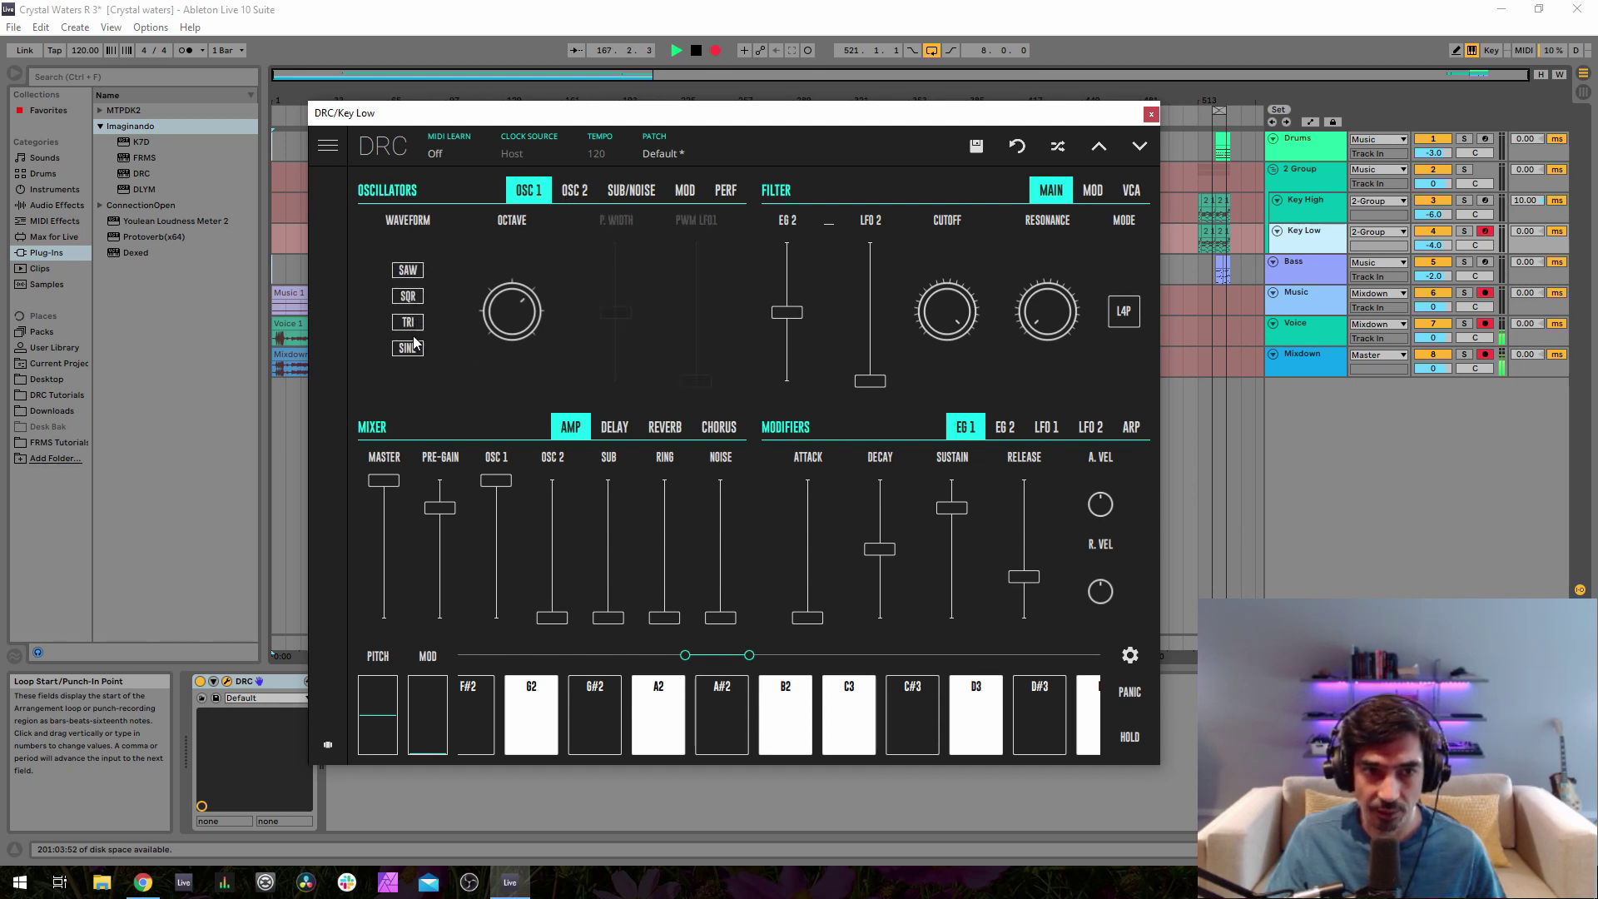
click(408, 348)
- Check the sub oscillator's waveform options without changing them, then return to oscillator 1
click(574, 190)
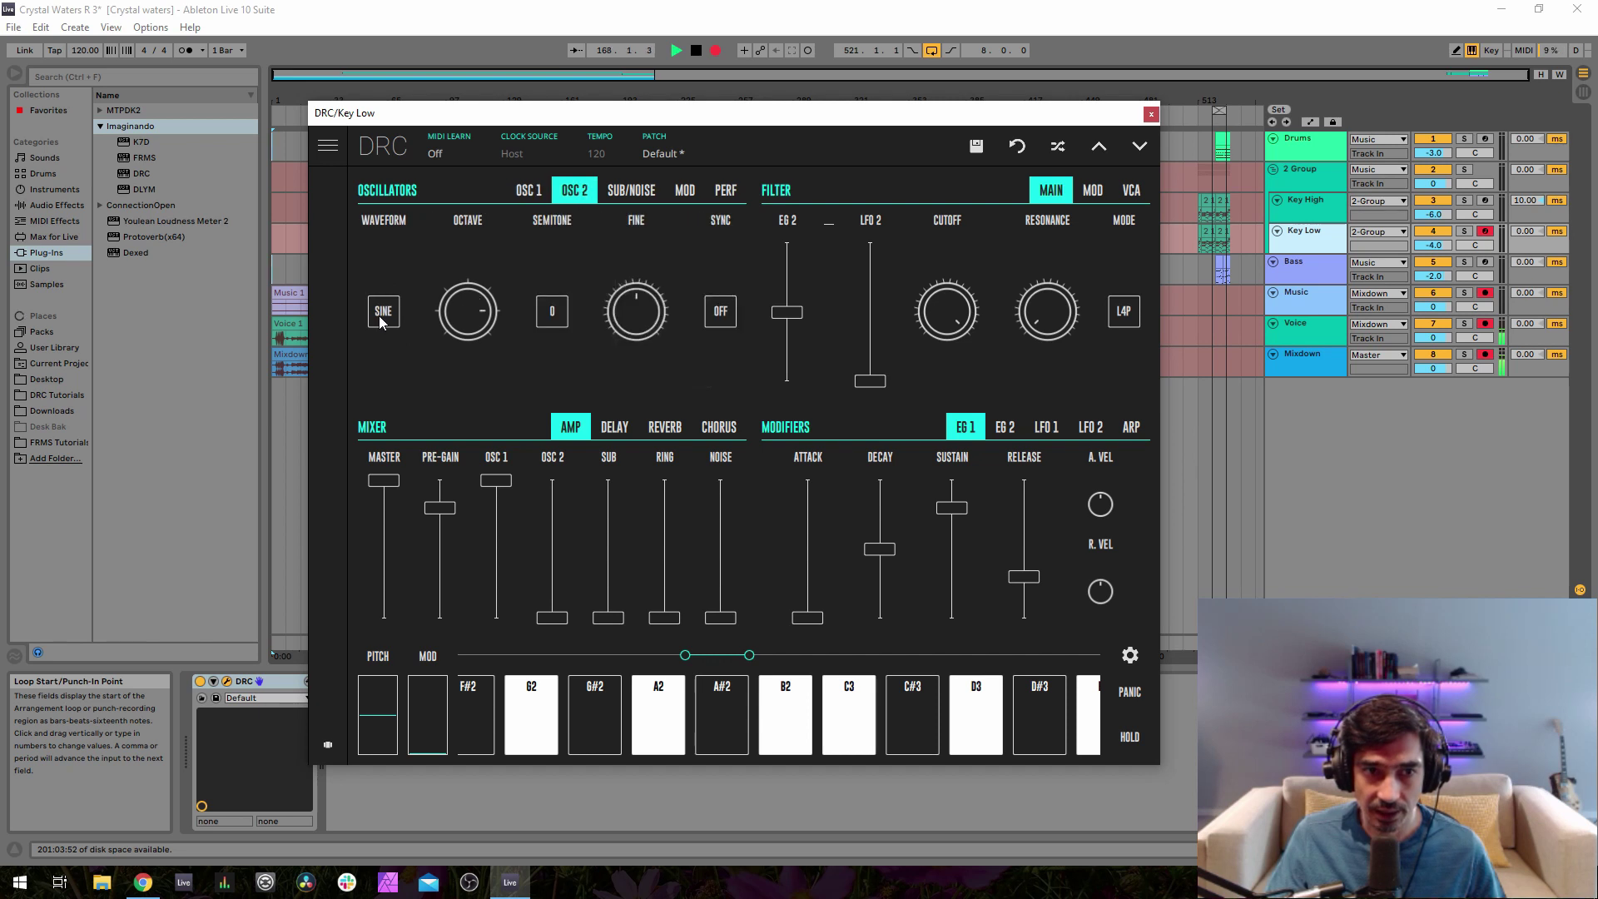
click(620, 190)
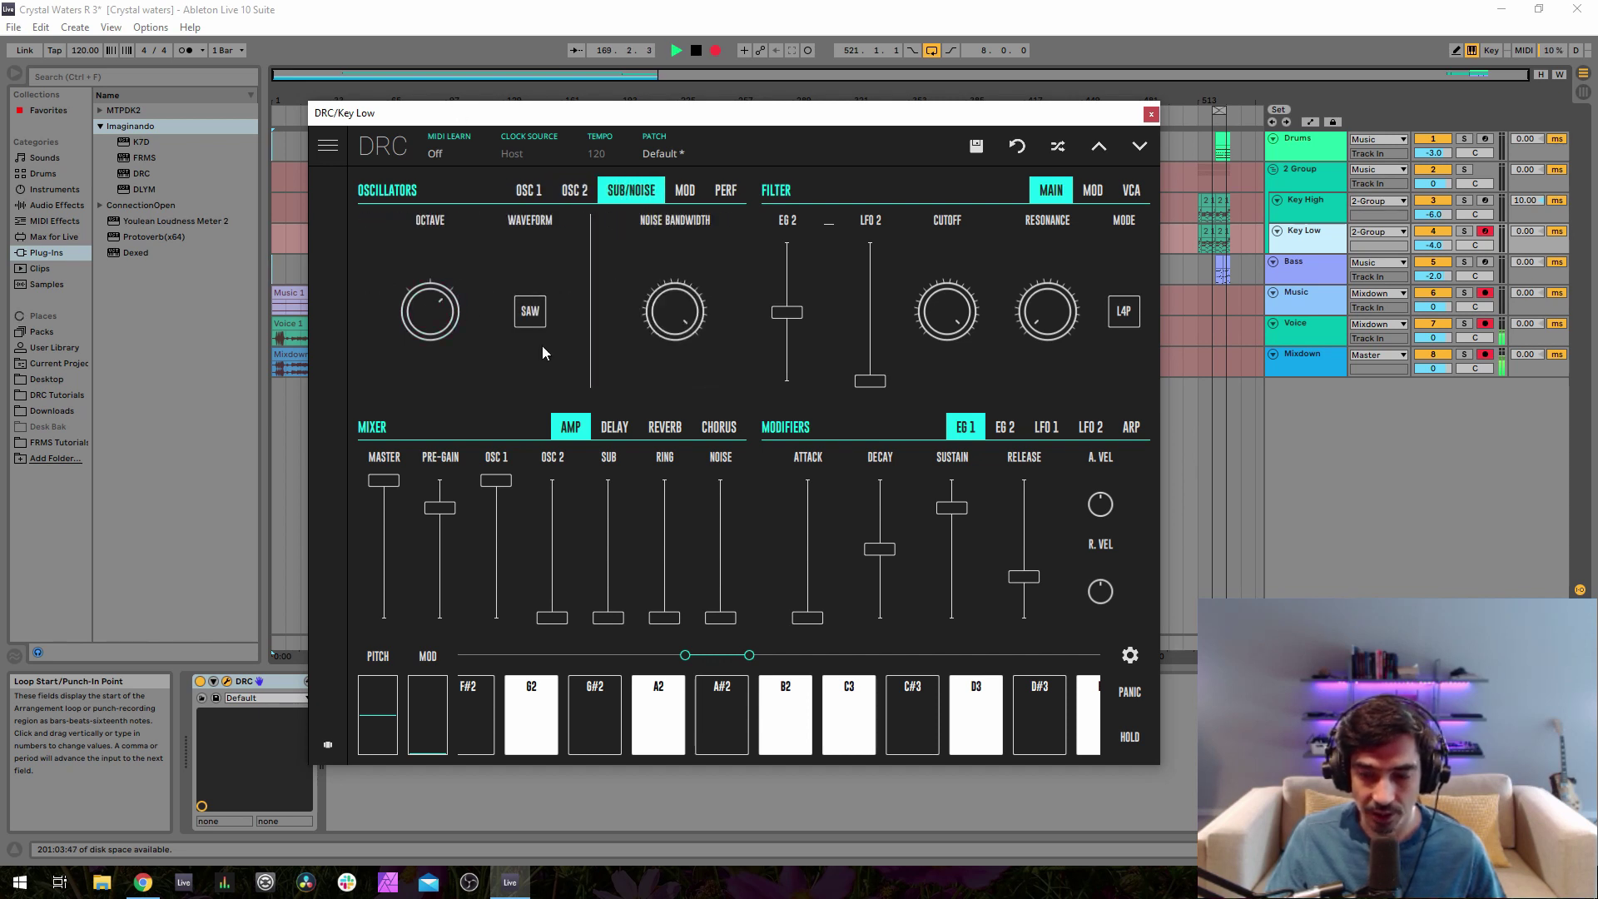
click(531, 311)
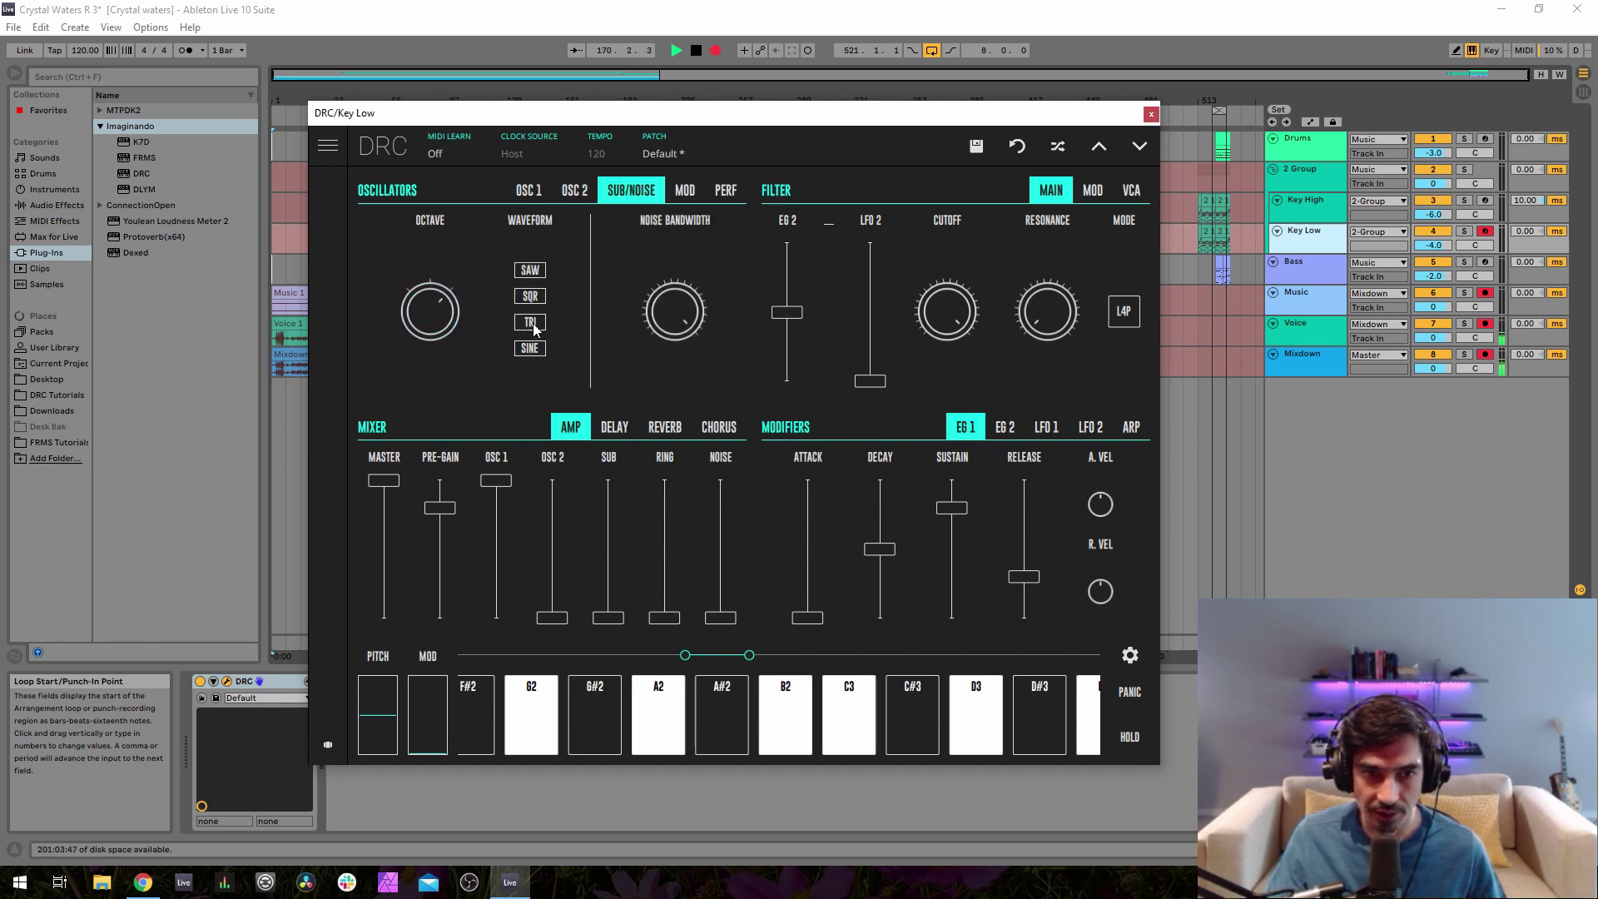
click(535, 329)
click(536, 193)
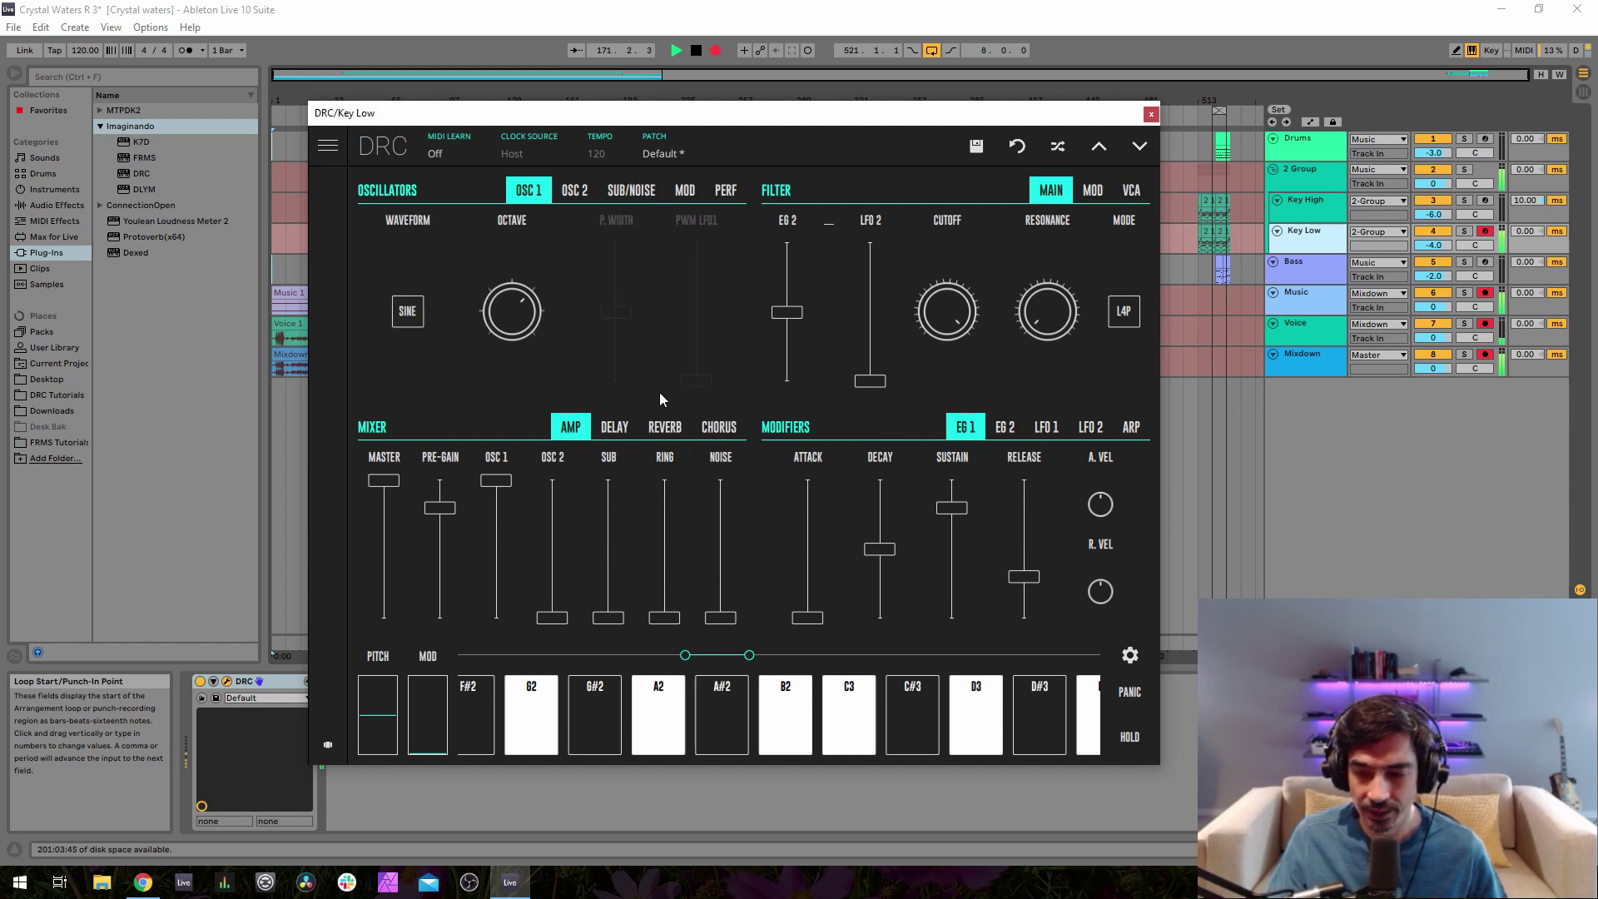
- Set pre-gain to 0.438, OSC 1 level 0.663, OSC 2 level 0.091 and SUB 0.565
click(440, 560)
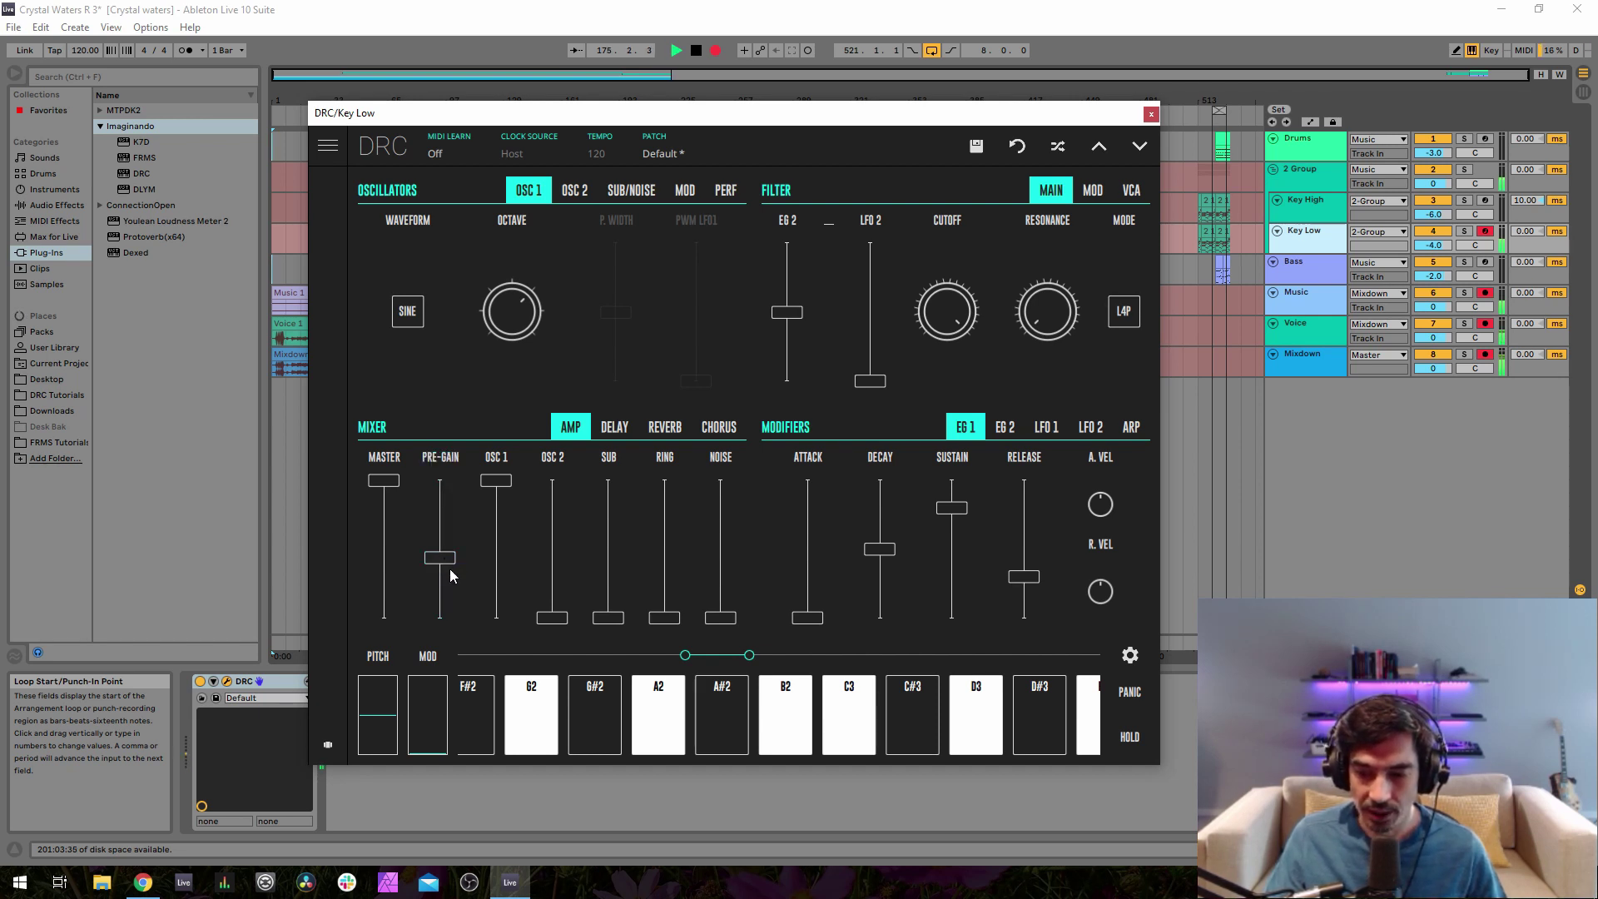
click(497, 536)
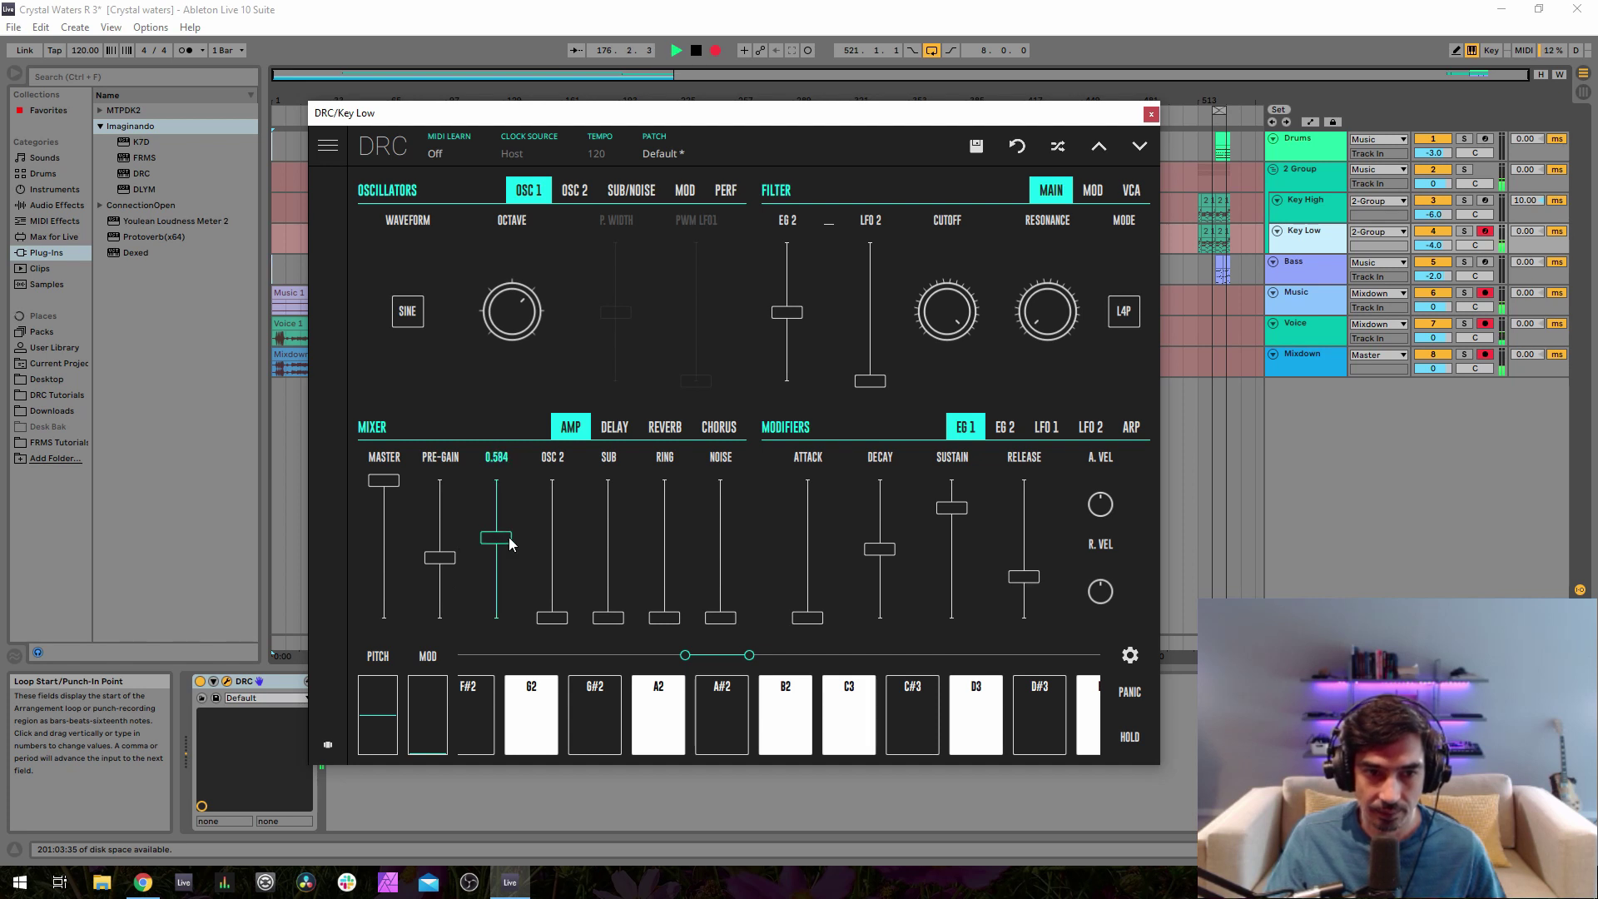
drag(522, 531, 534, 527)
drag(564, 613, 611, 581)
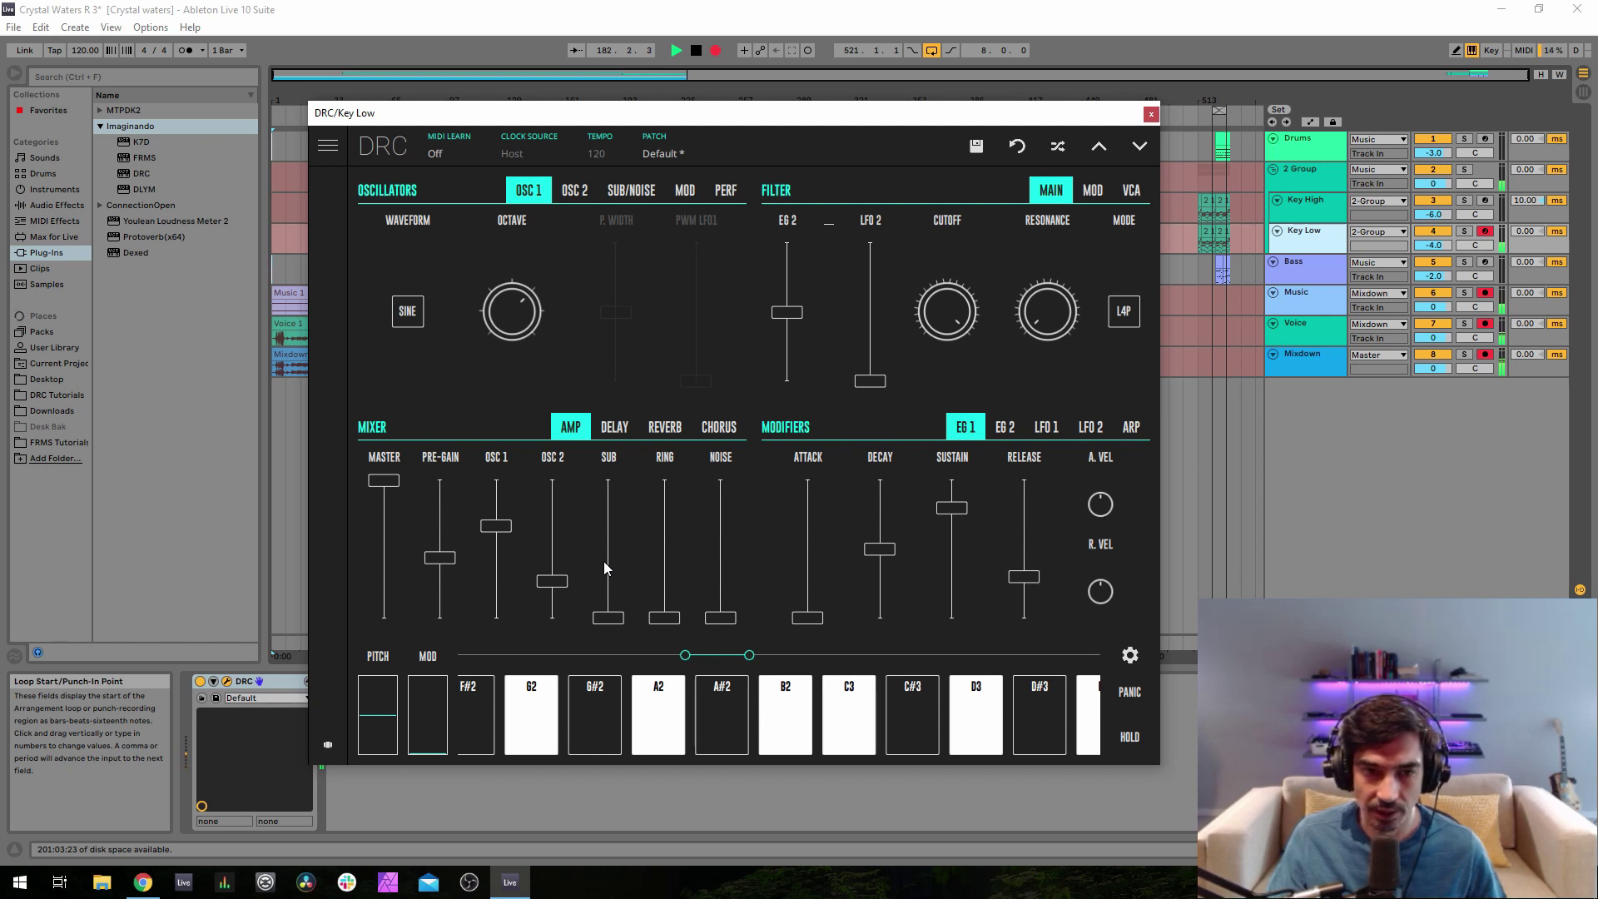
drag(604, 564, 624, 534)
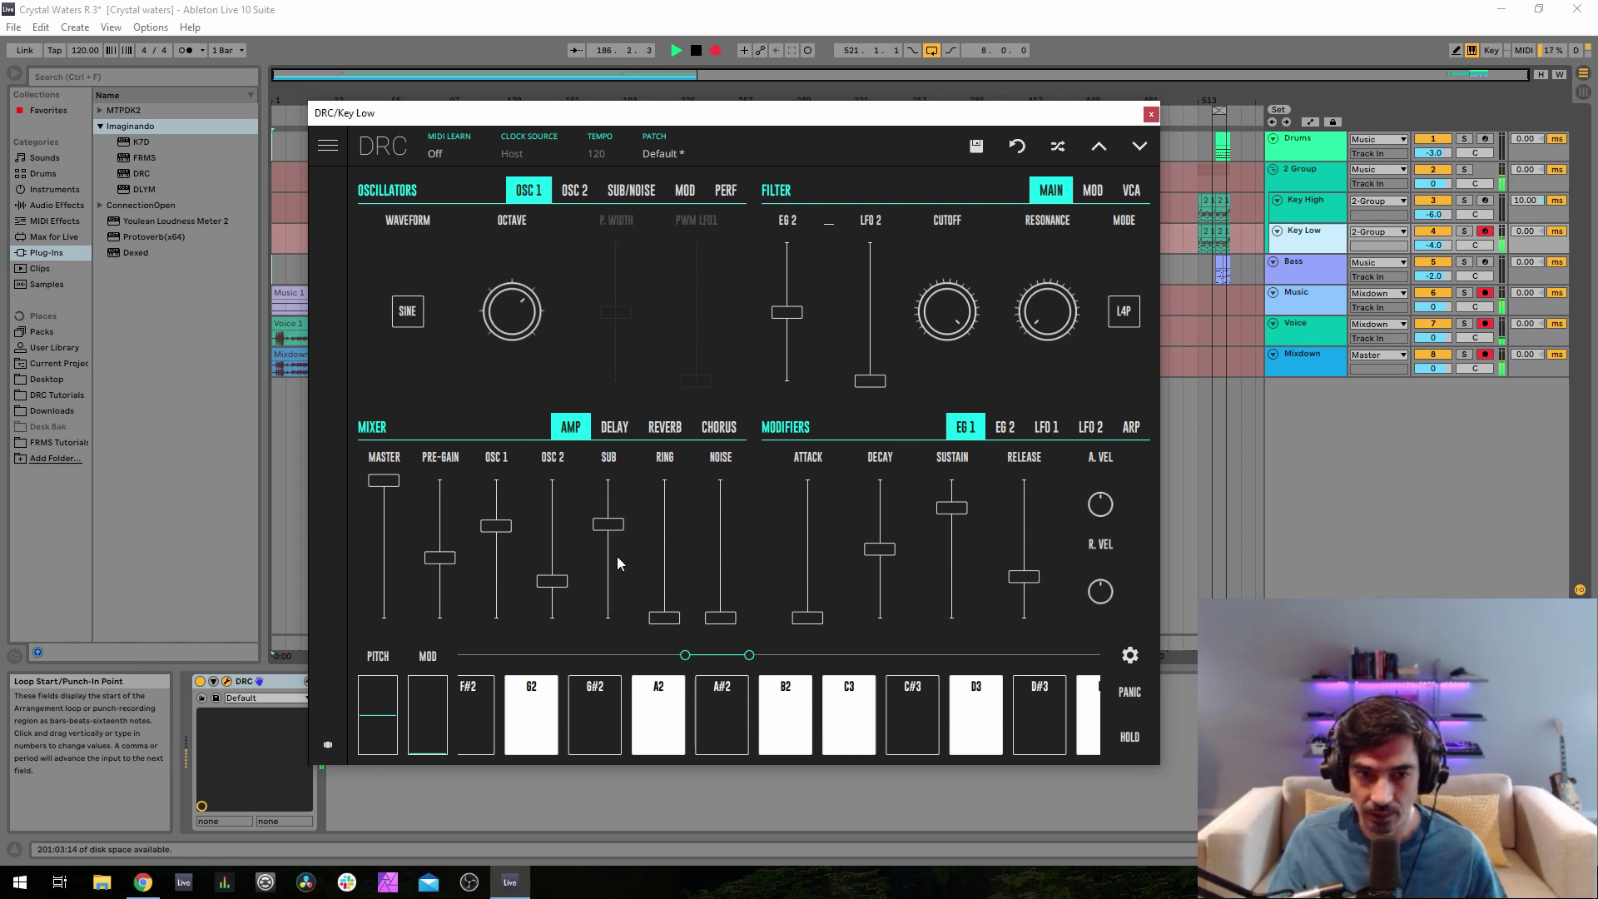
- Fine-tune the OSC 1 level to about 0.66 and raise RING to about 0.304
click(504, 526)
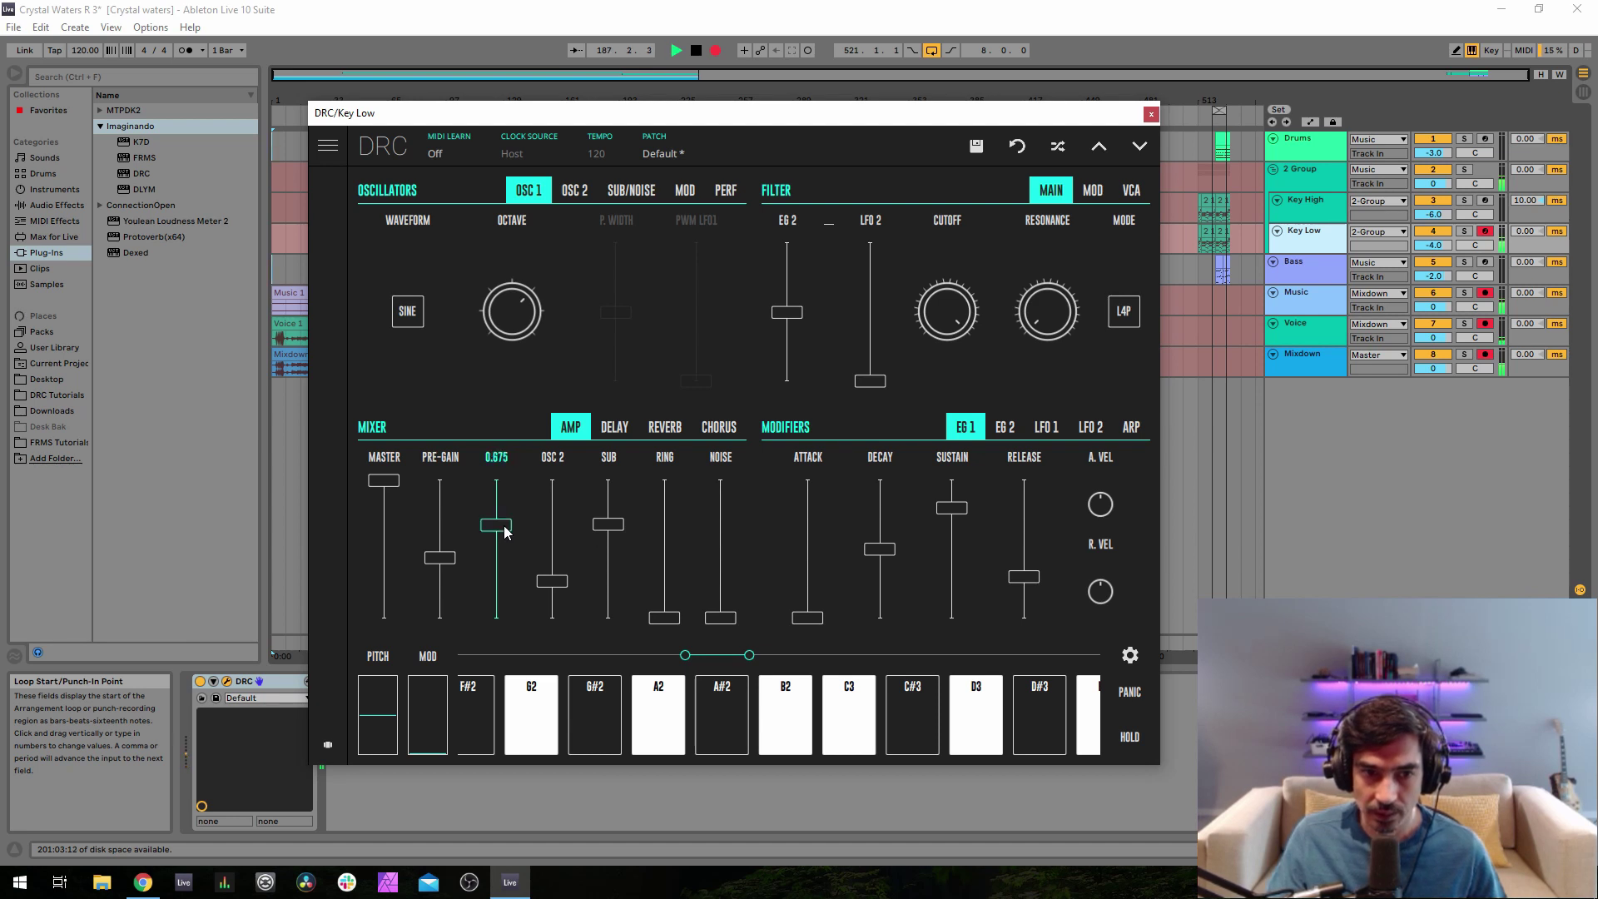
drag(506, 526, 502, 527)
drag(508, 526, 507, 527)
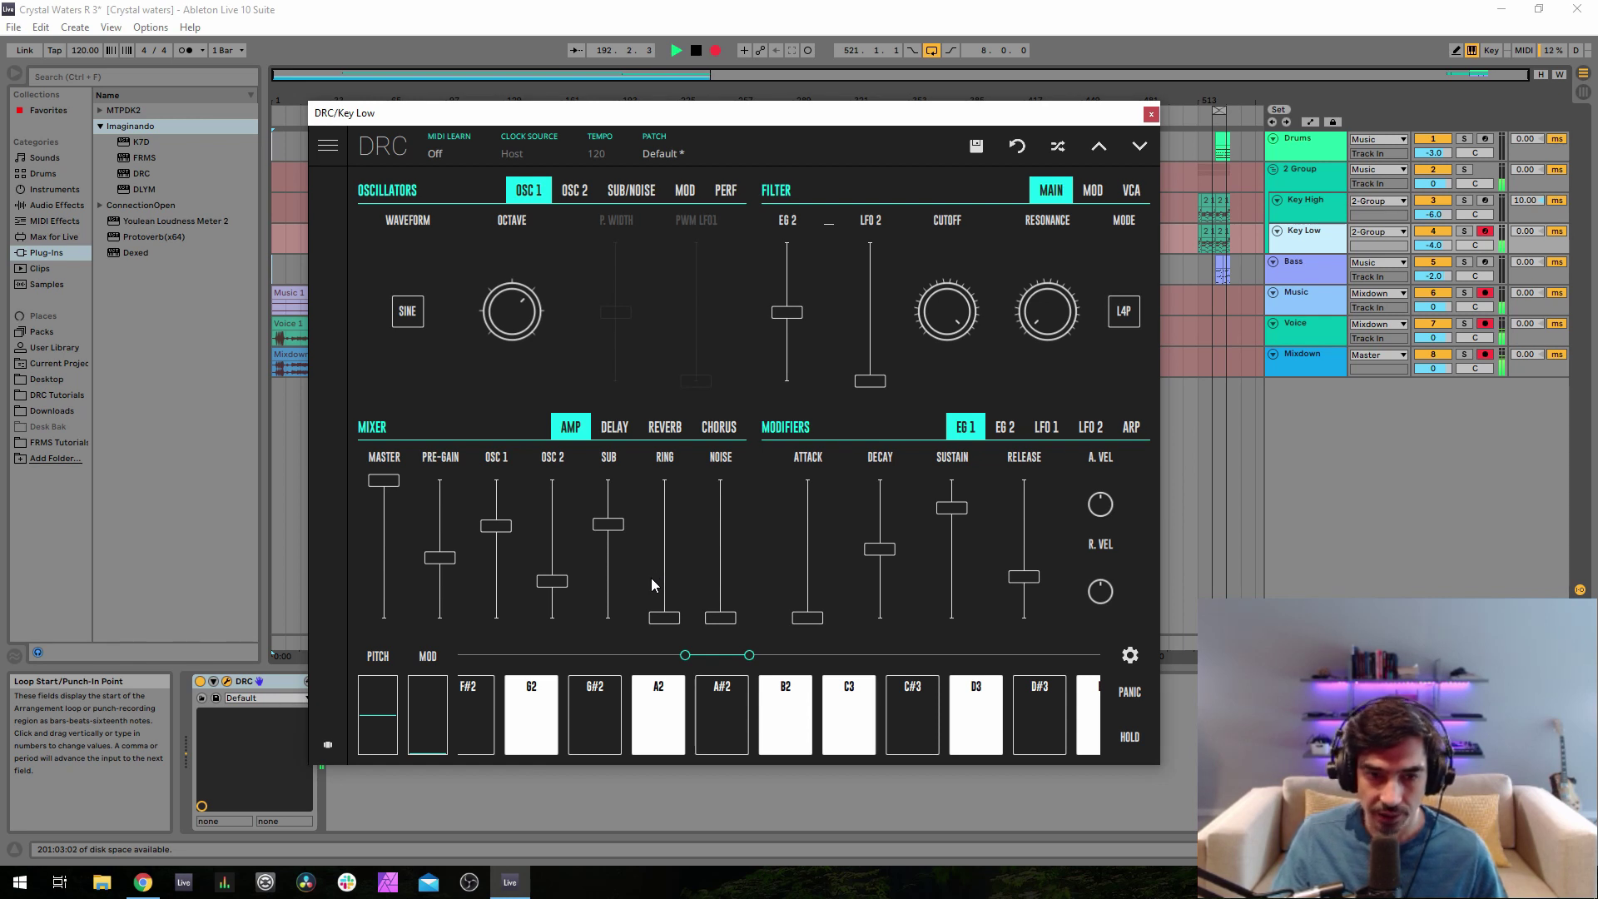
drag(663, 577, 679, 571)
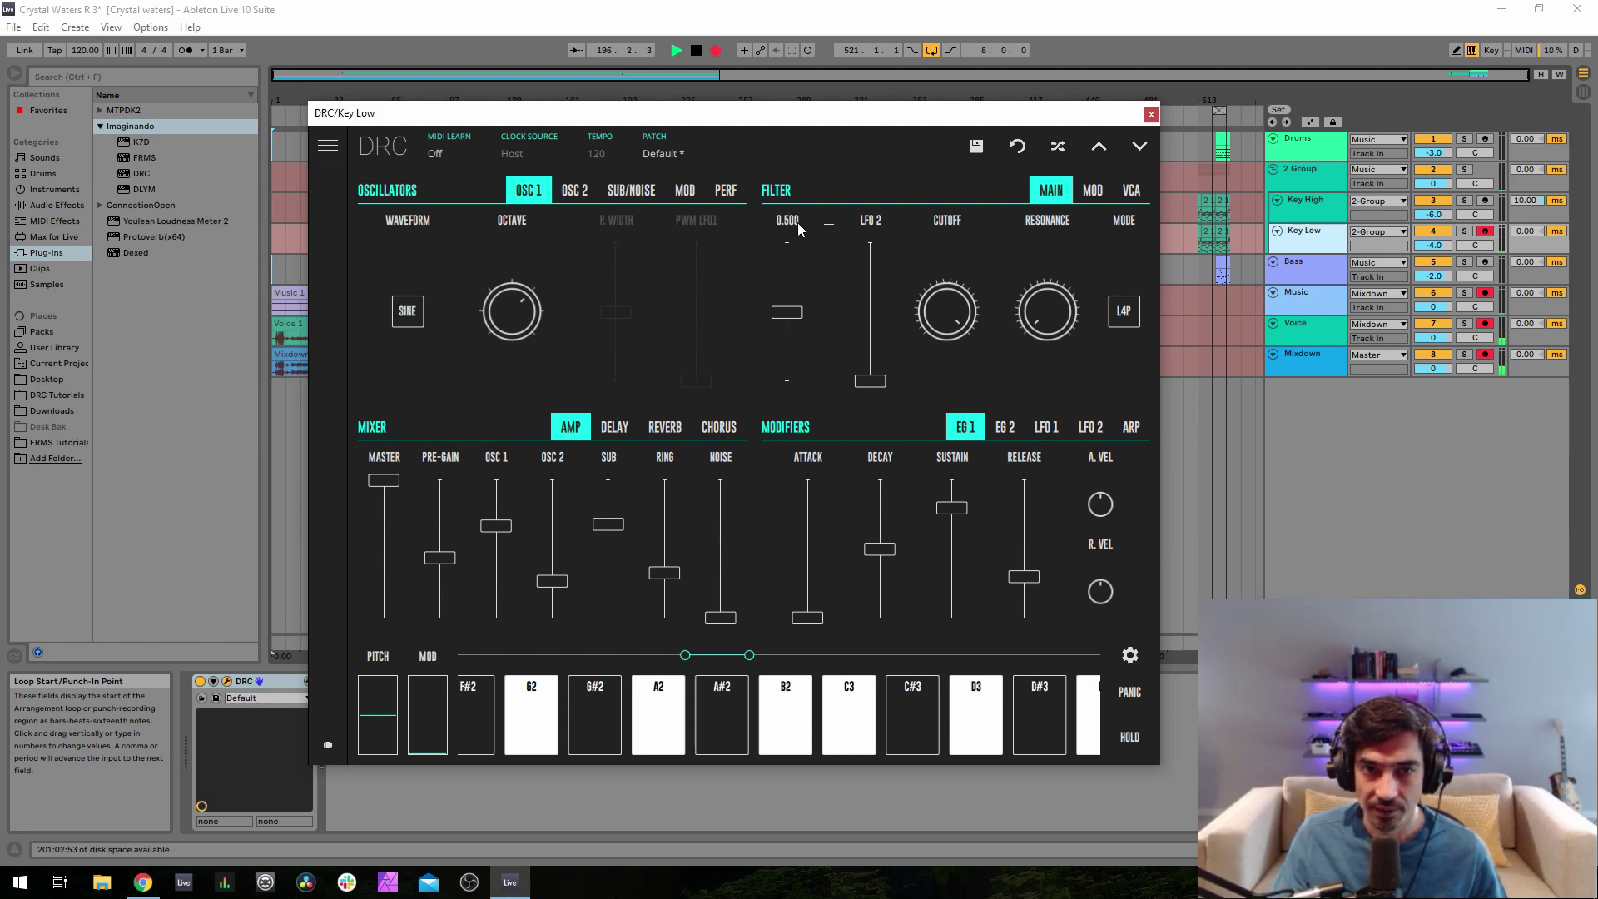
- Trim the filter EG 2 amount, cutoff to 0.154, resonance about 0.314, mode L2P
drag(793, 316, 808, 311)
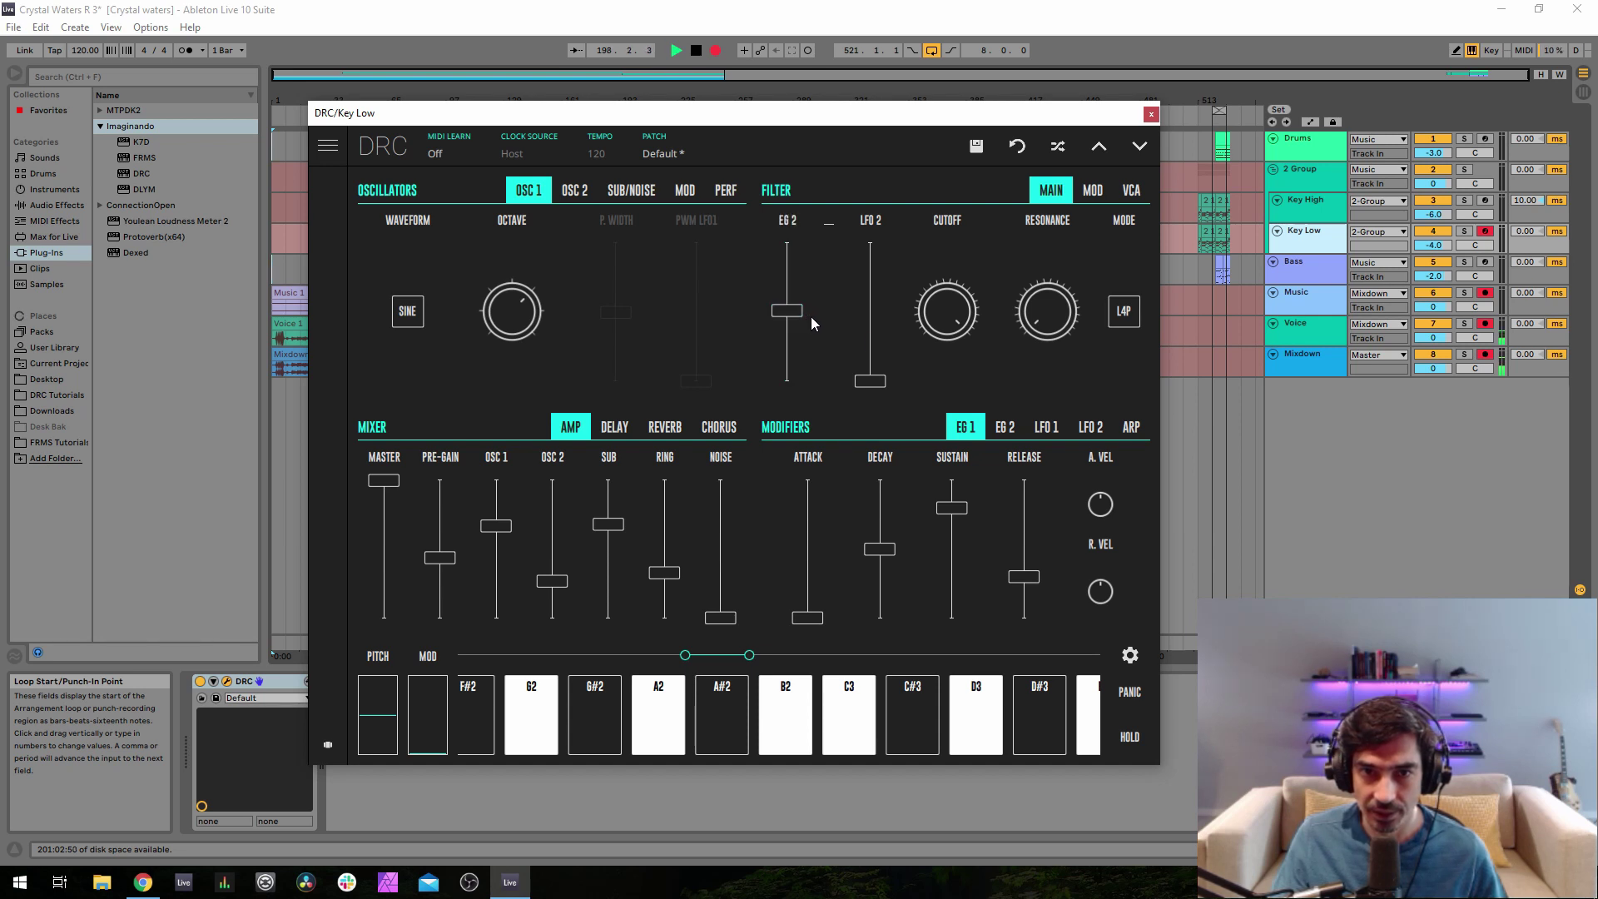
drag(936, 337, 922, 666)
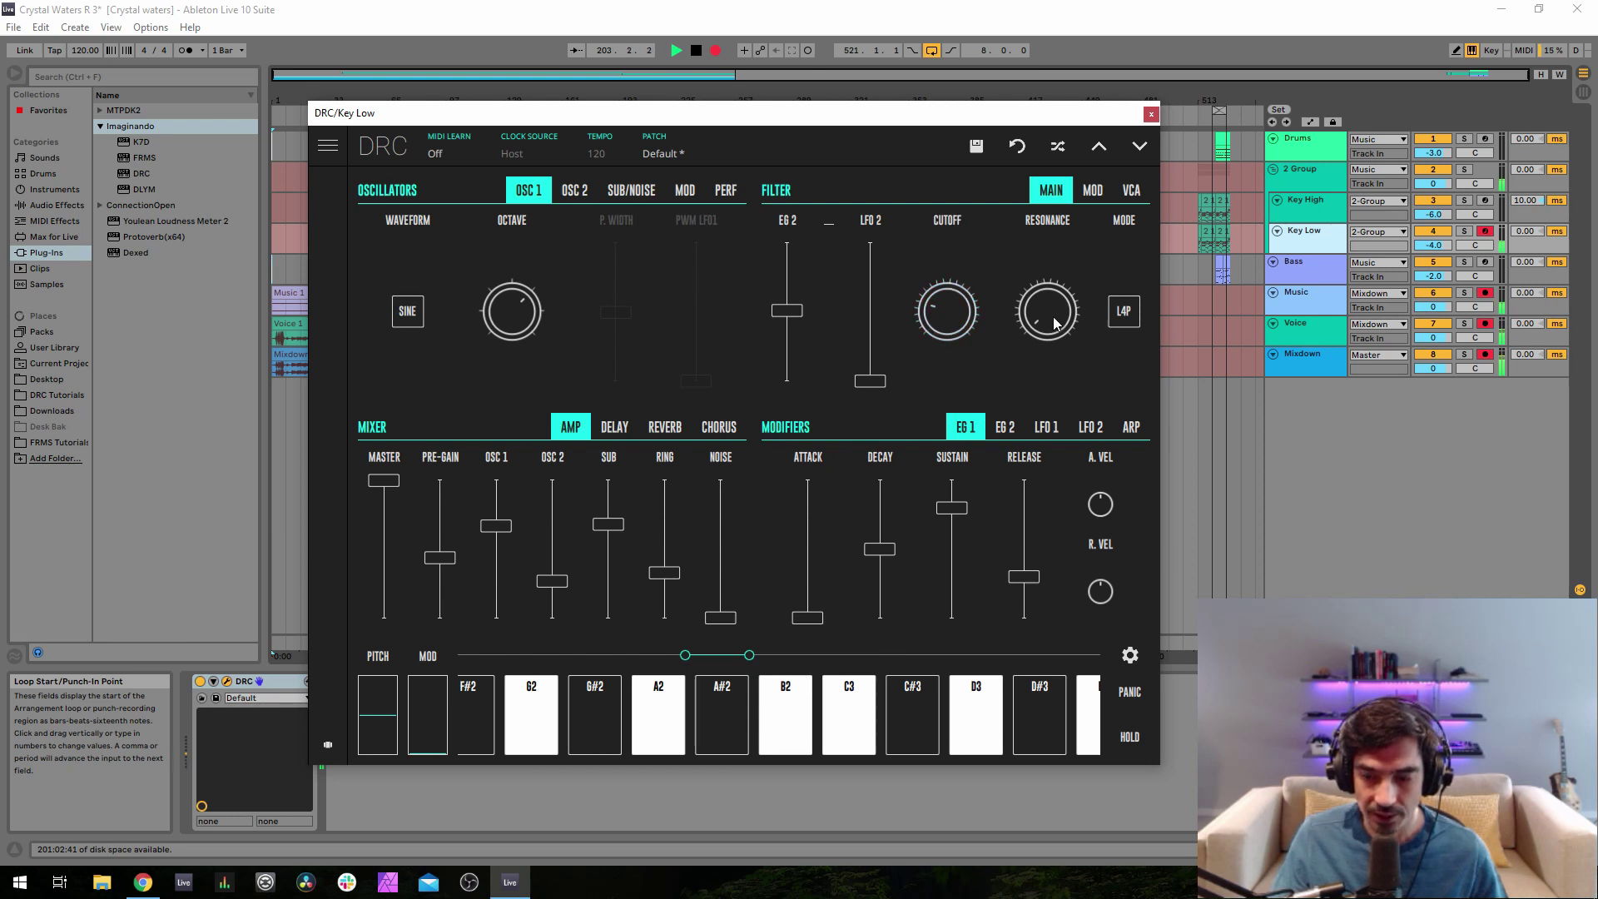
drag(1054, 323, 1052, 287)
drag(1084, 198, 1085, 193)
click(1123, 312)
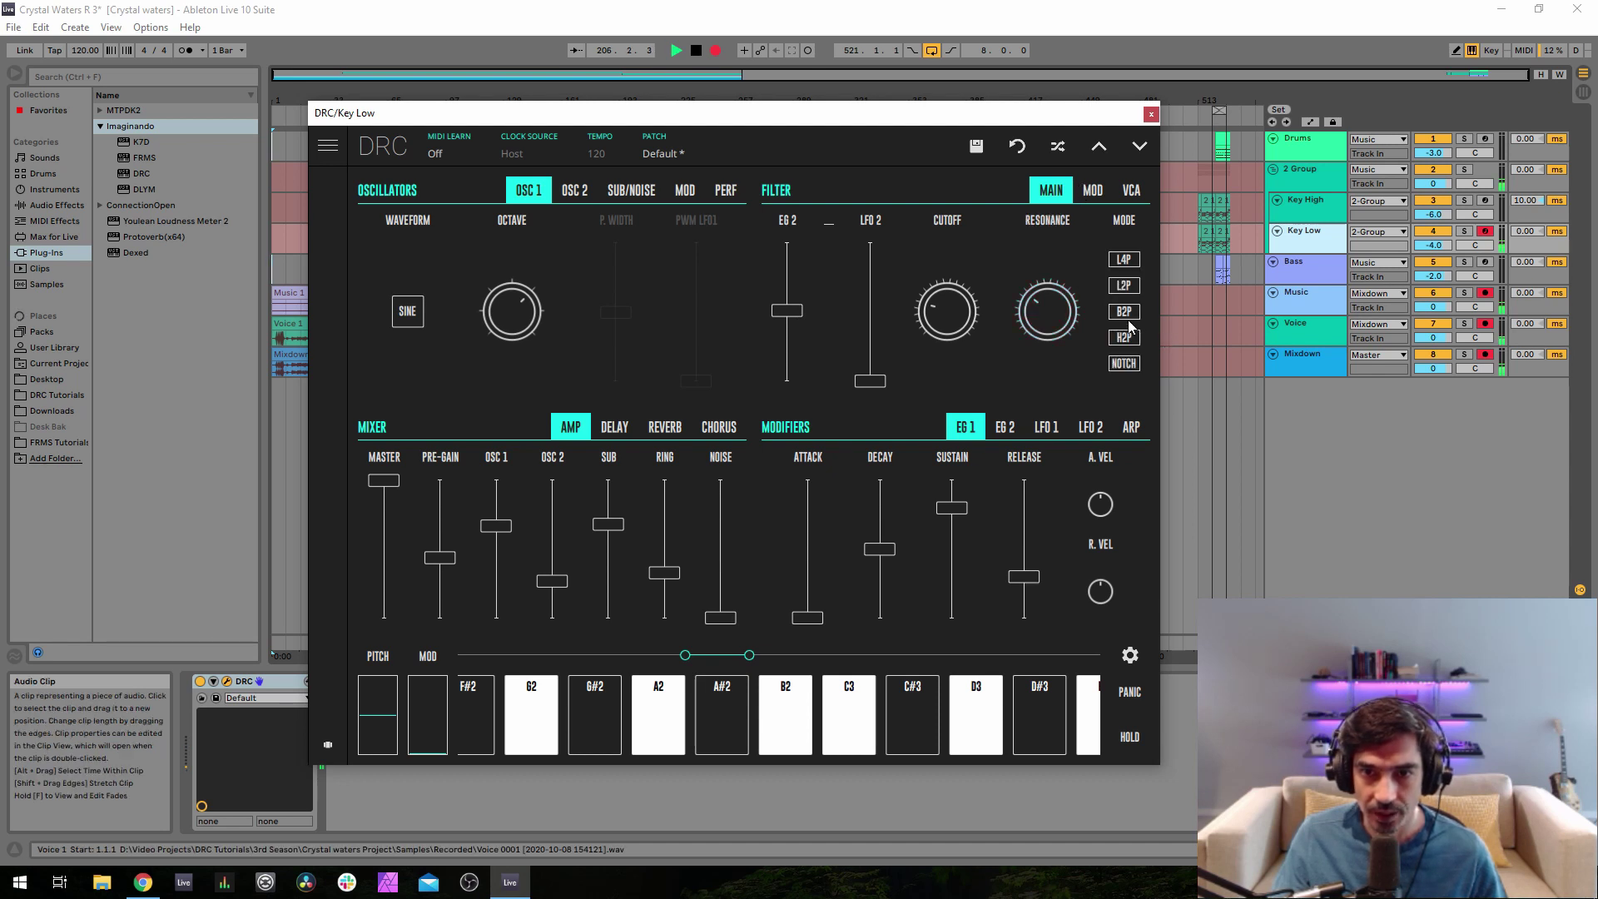
click(1124, 285)
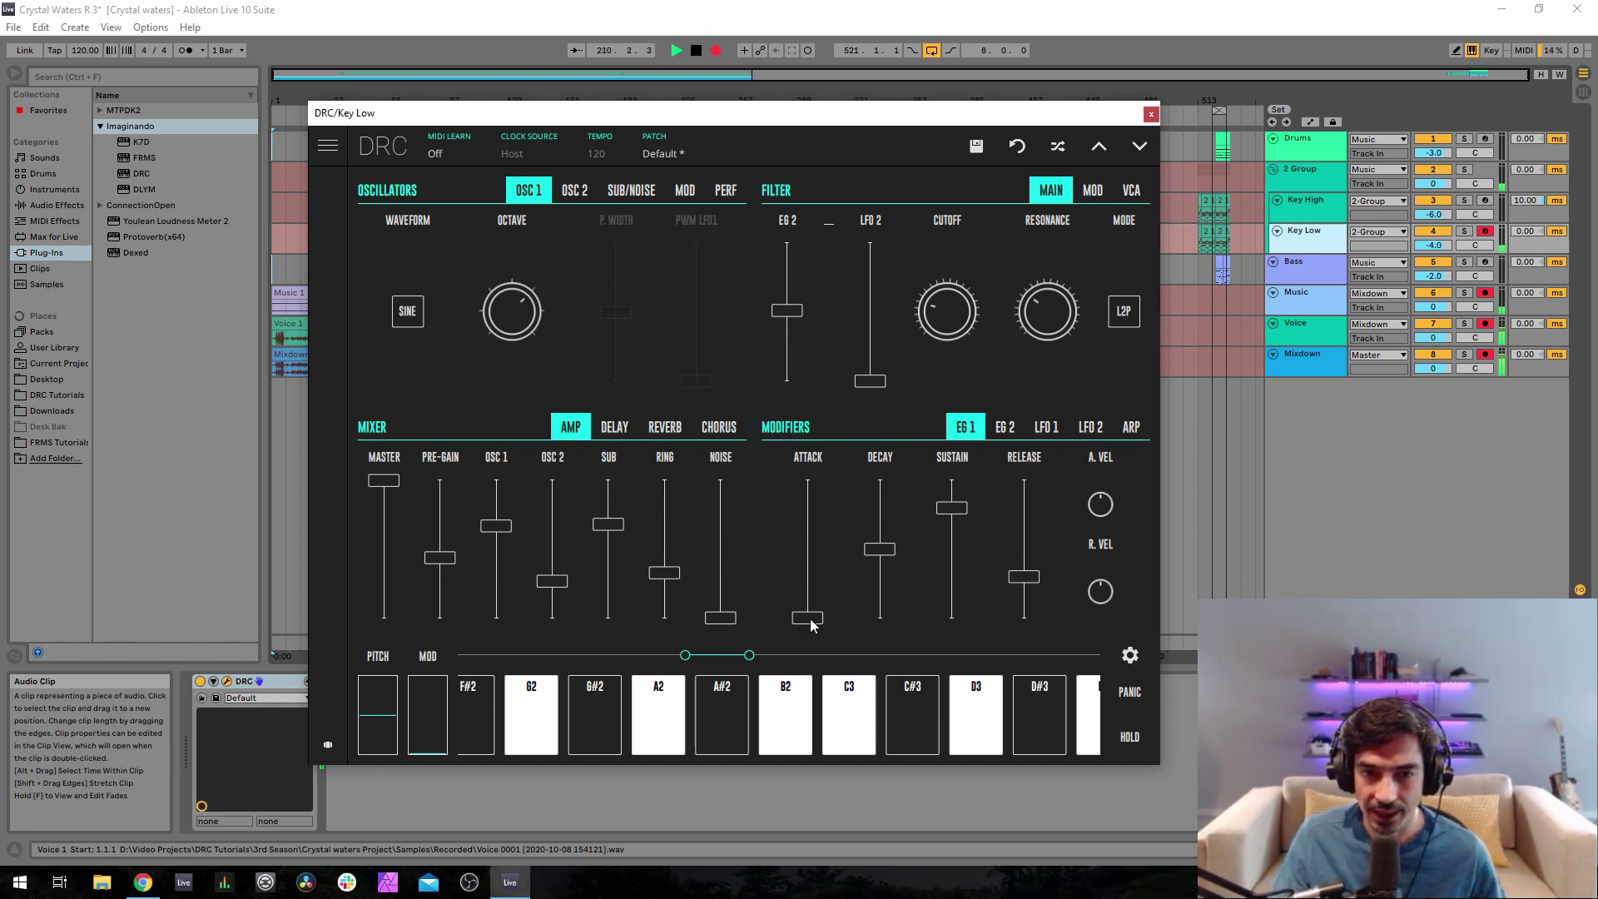
- Set EG 1 attack to 0.018, decay about 0.285, sustain 0.760 and release 0.255
drag(812, 625, 820, 620)
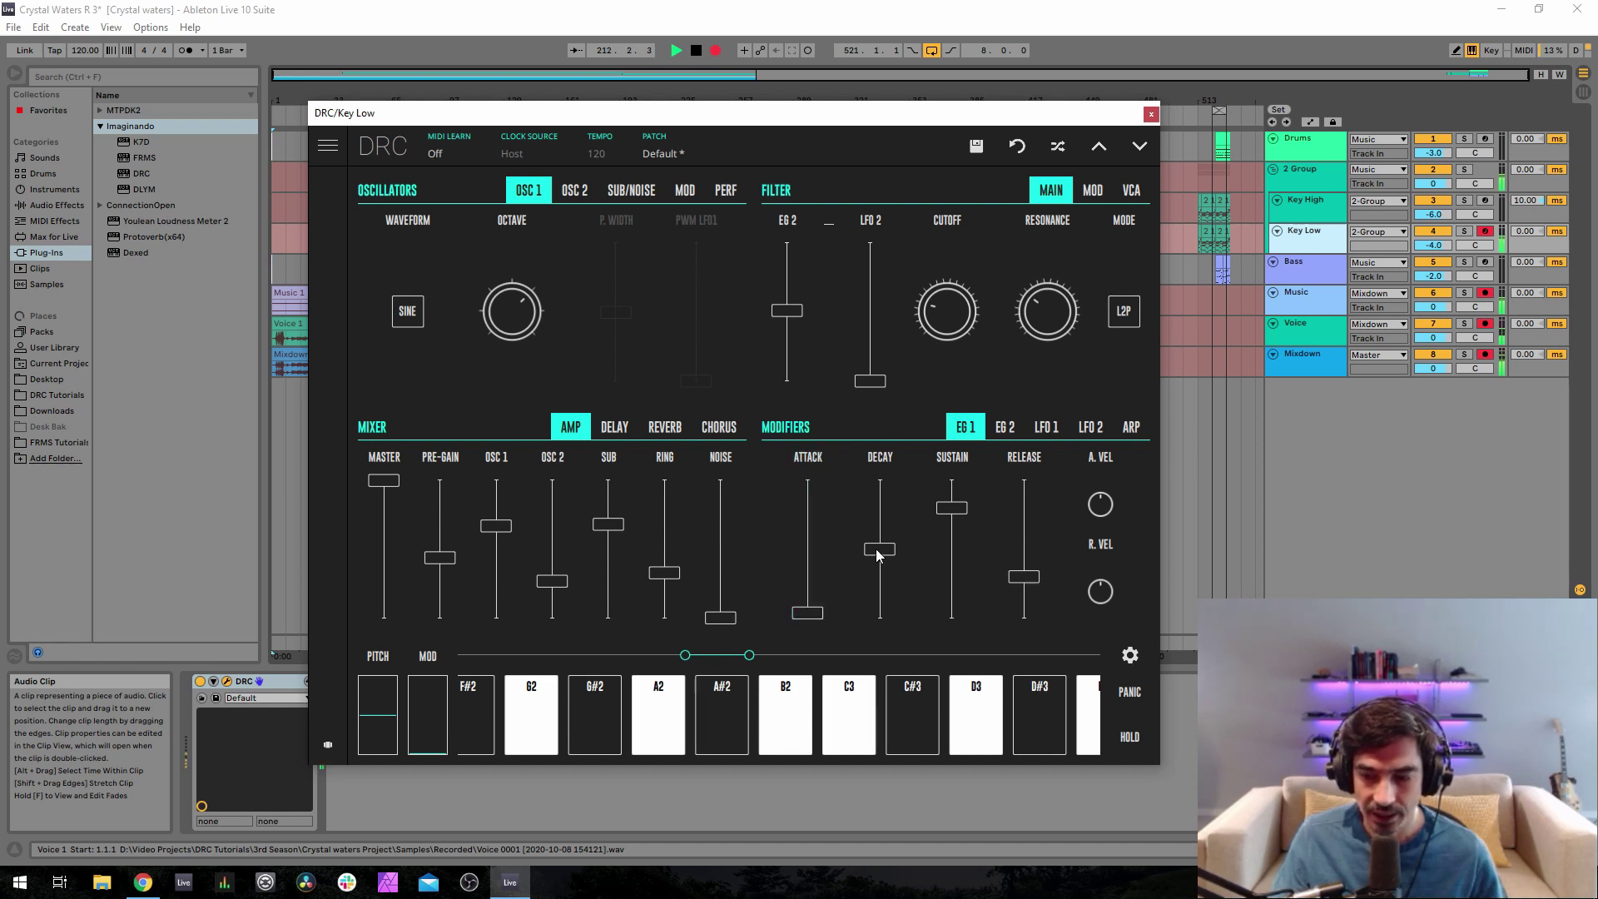
drag(878, 571, 884, 585)
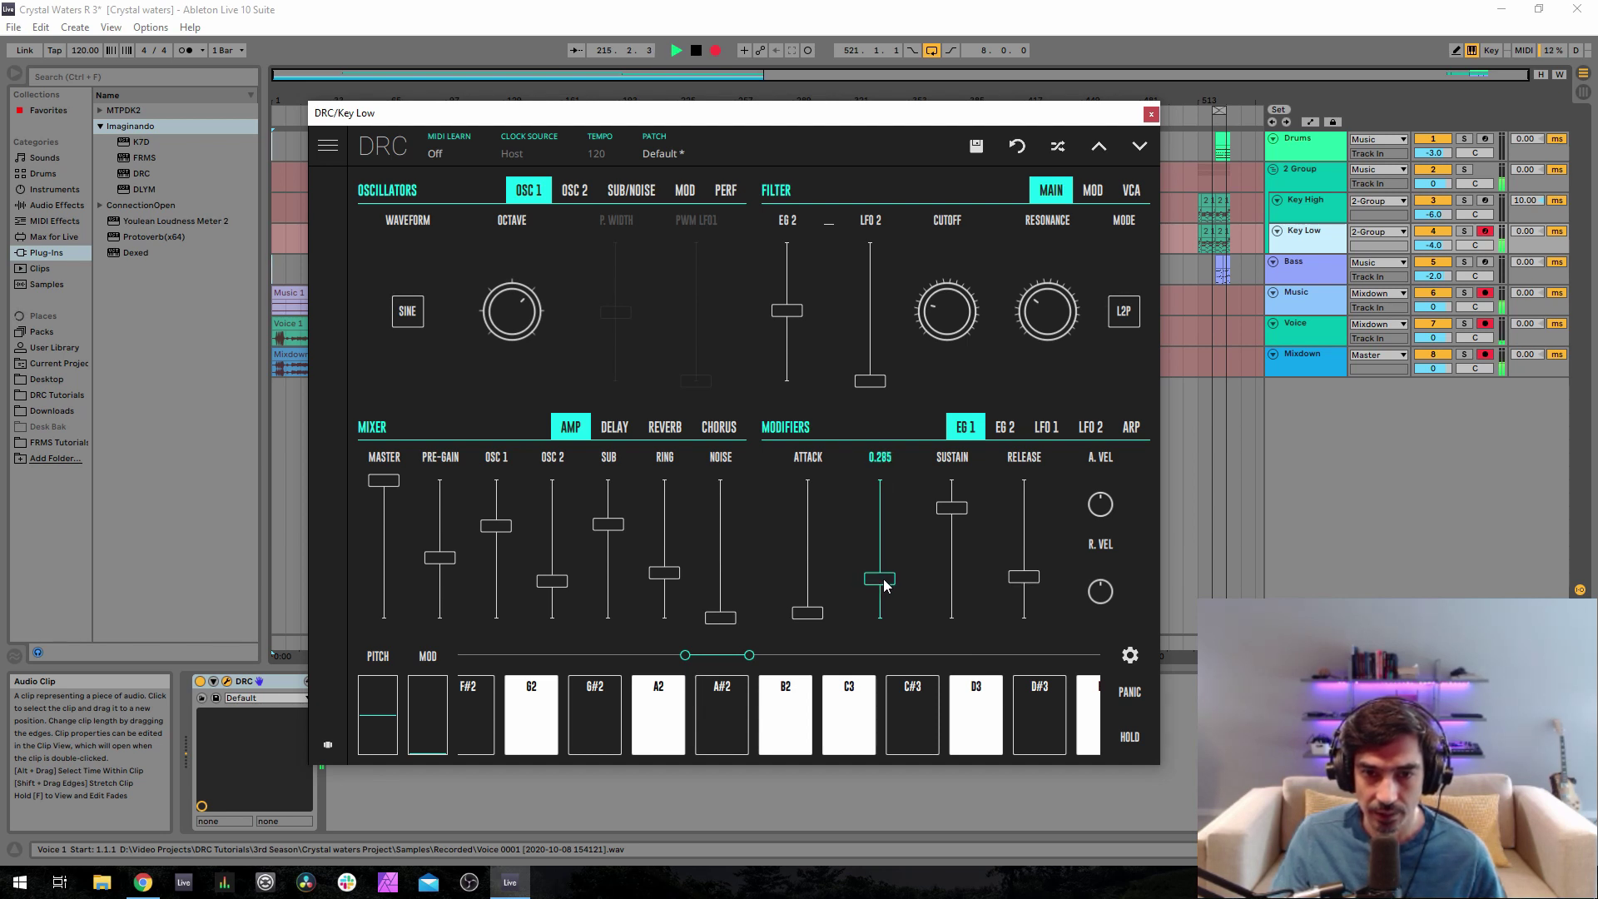
scroll(887, 586, down, 2)
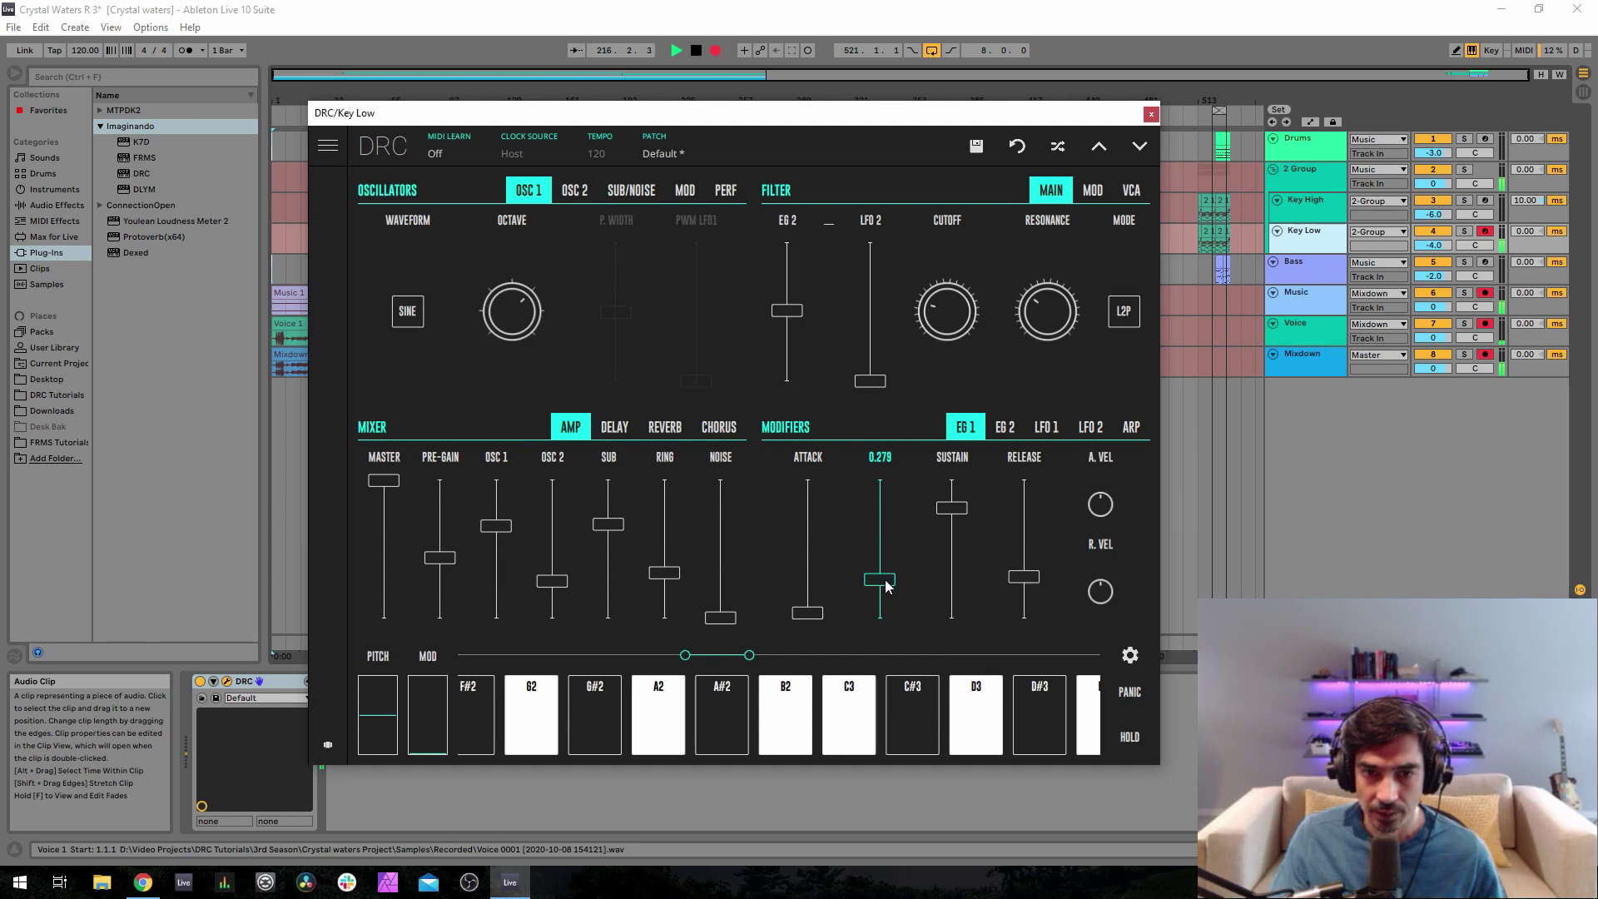
scroll(881, 585, up, 2)
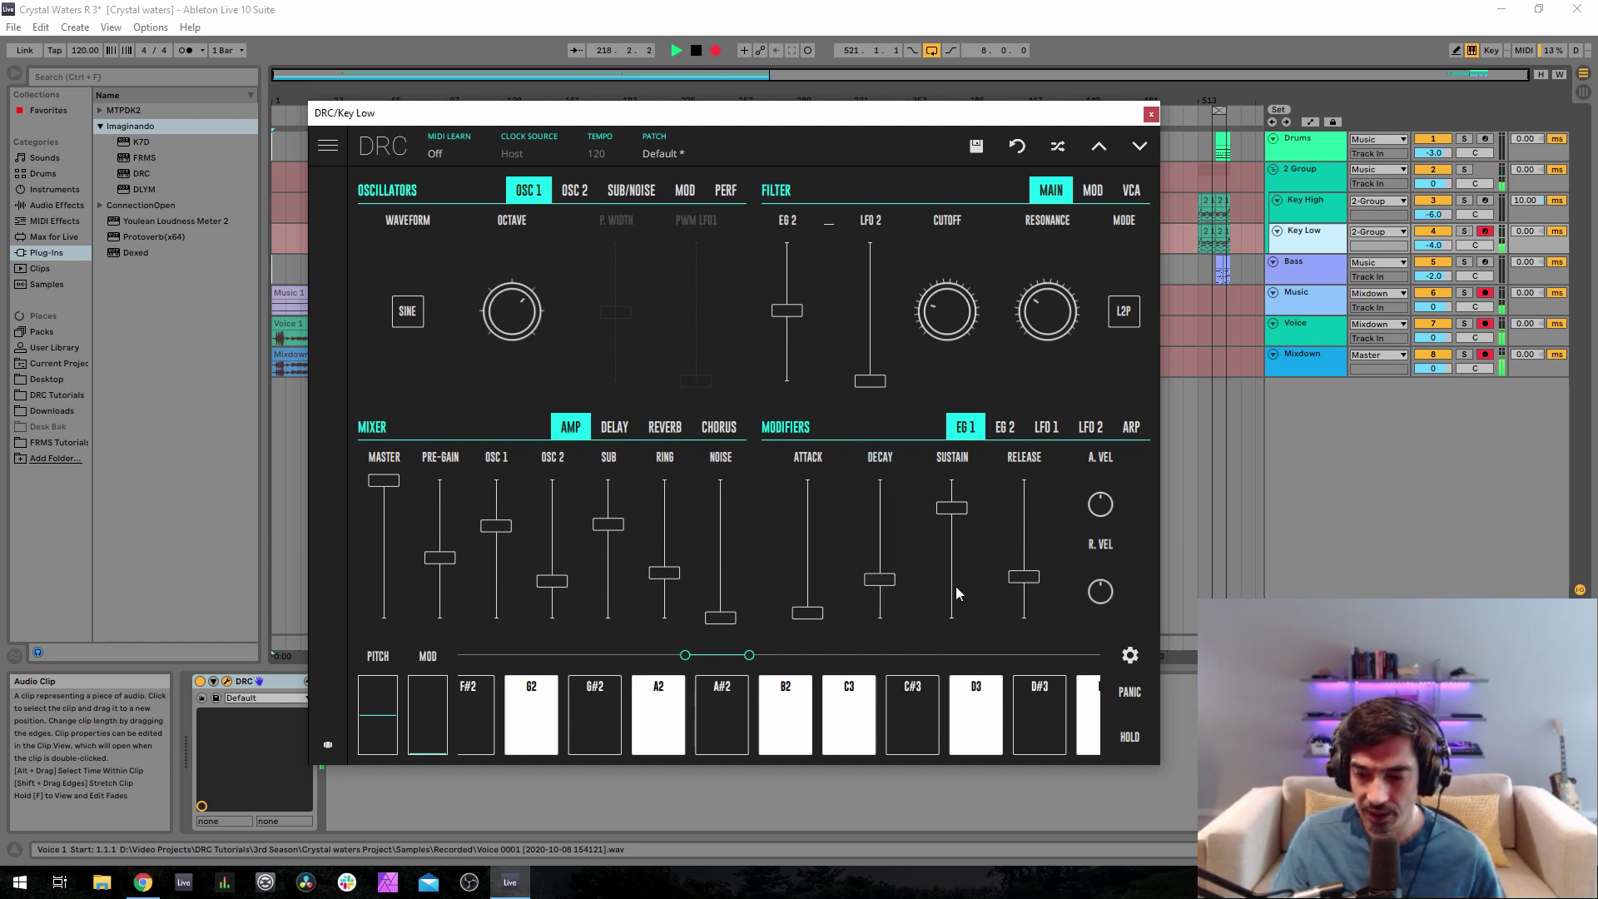
drag(951, 507, 1033, 498)
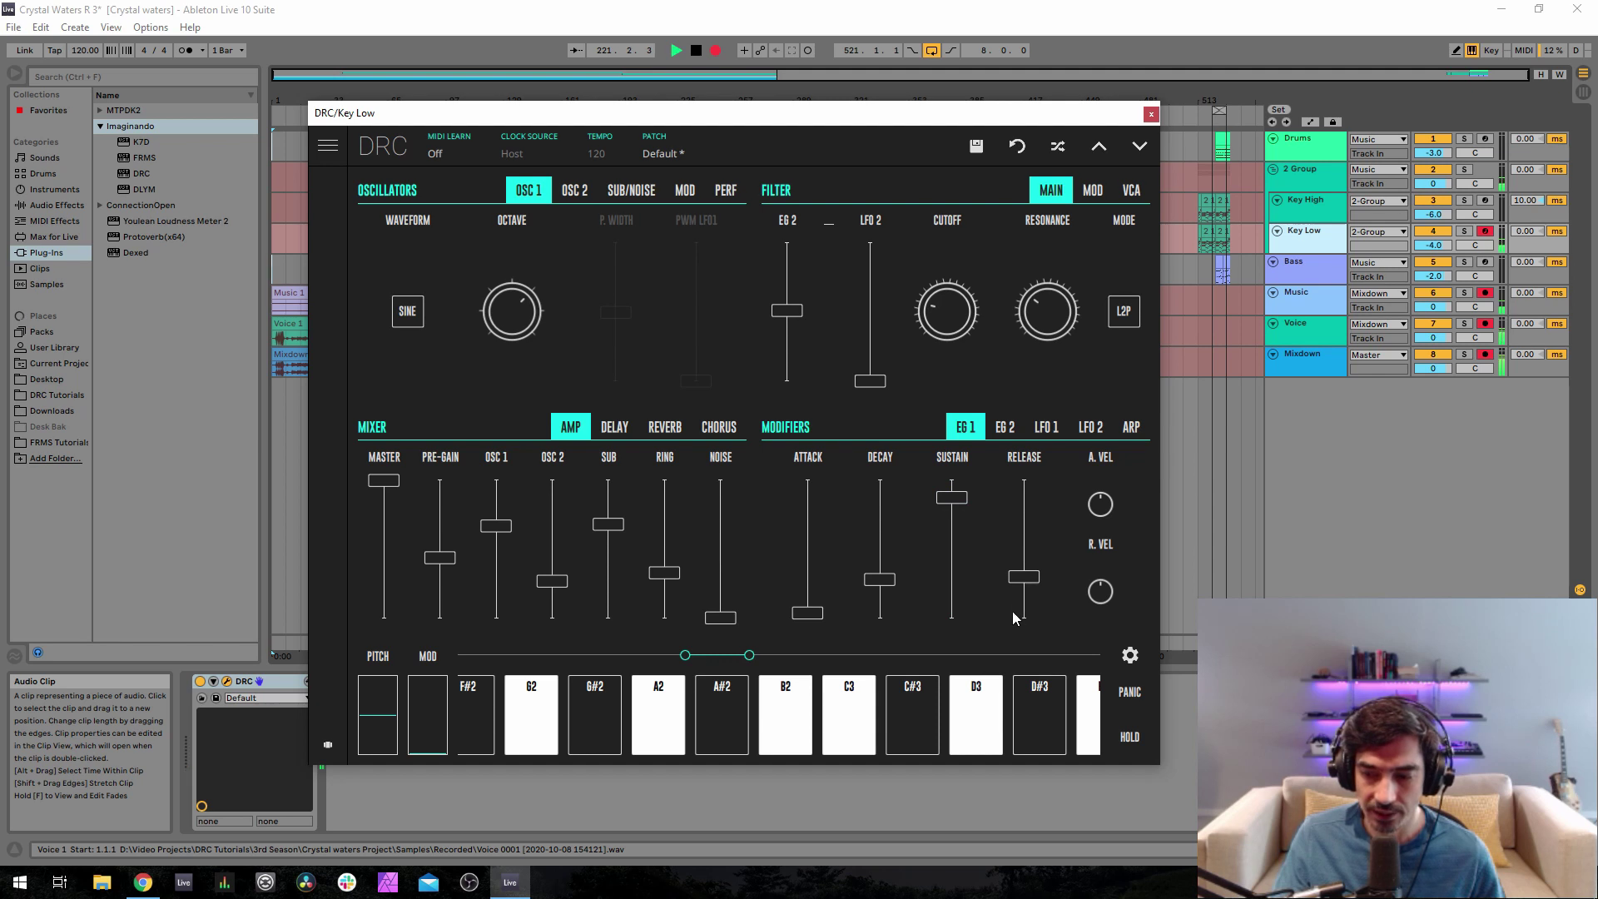
drag(1022, 577, 1020, 582)
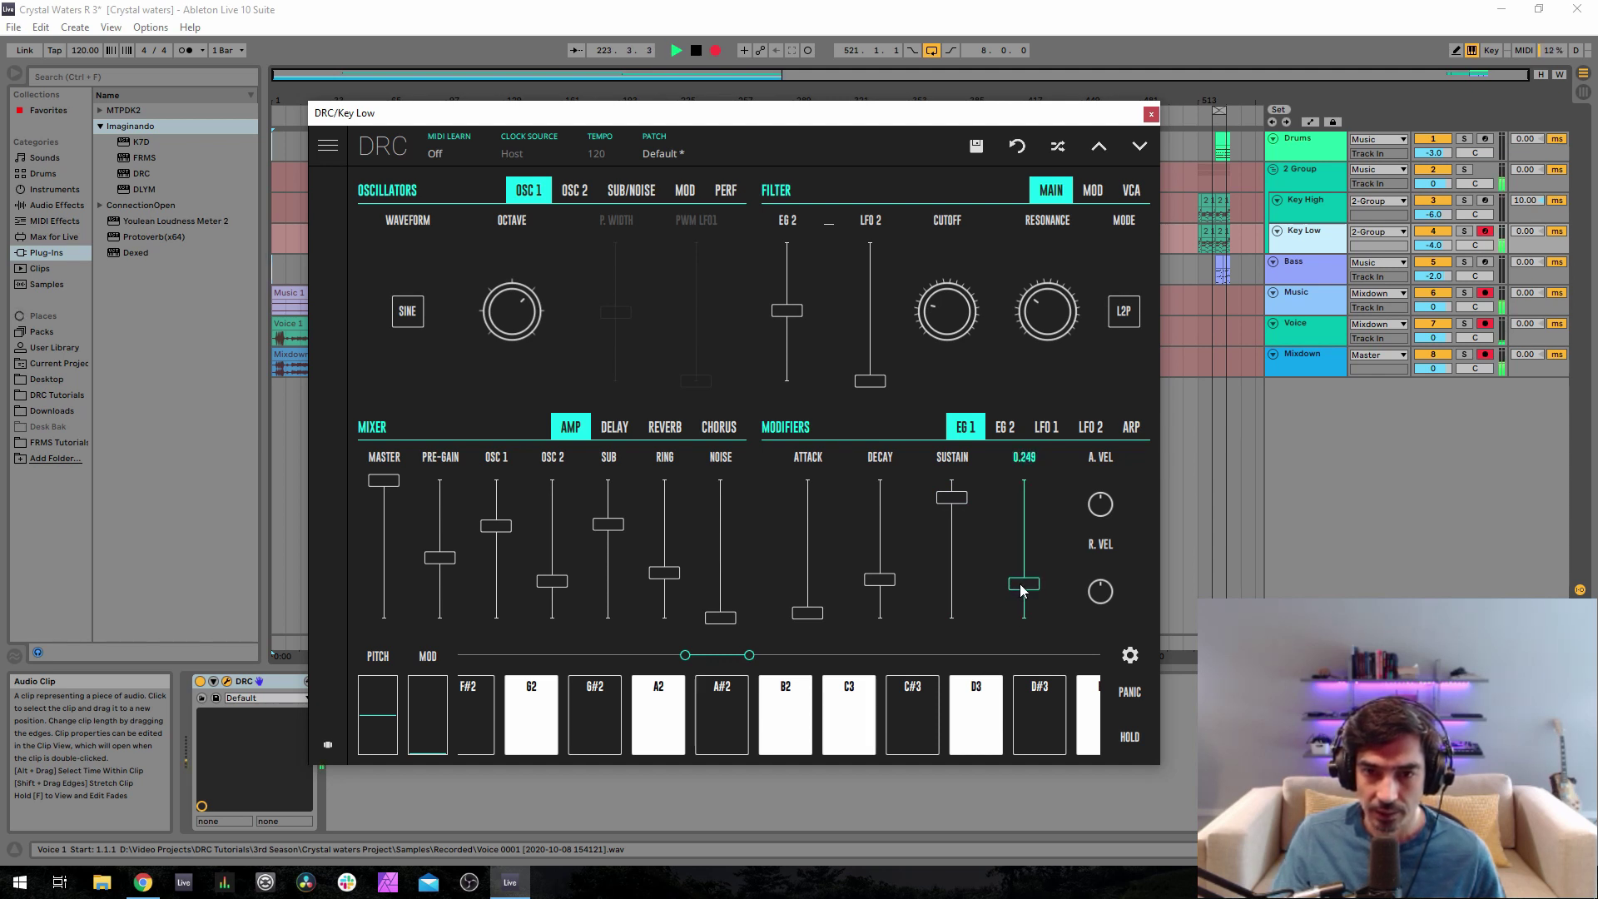
- Set EG 2 decay to 0.072, sustain to 0.797 and release to 0.231
click(1001, 431)
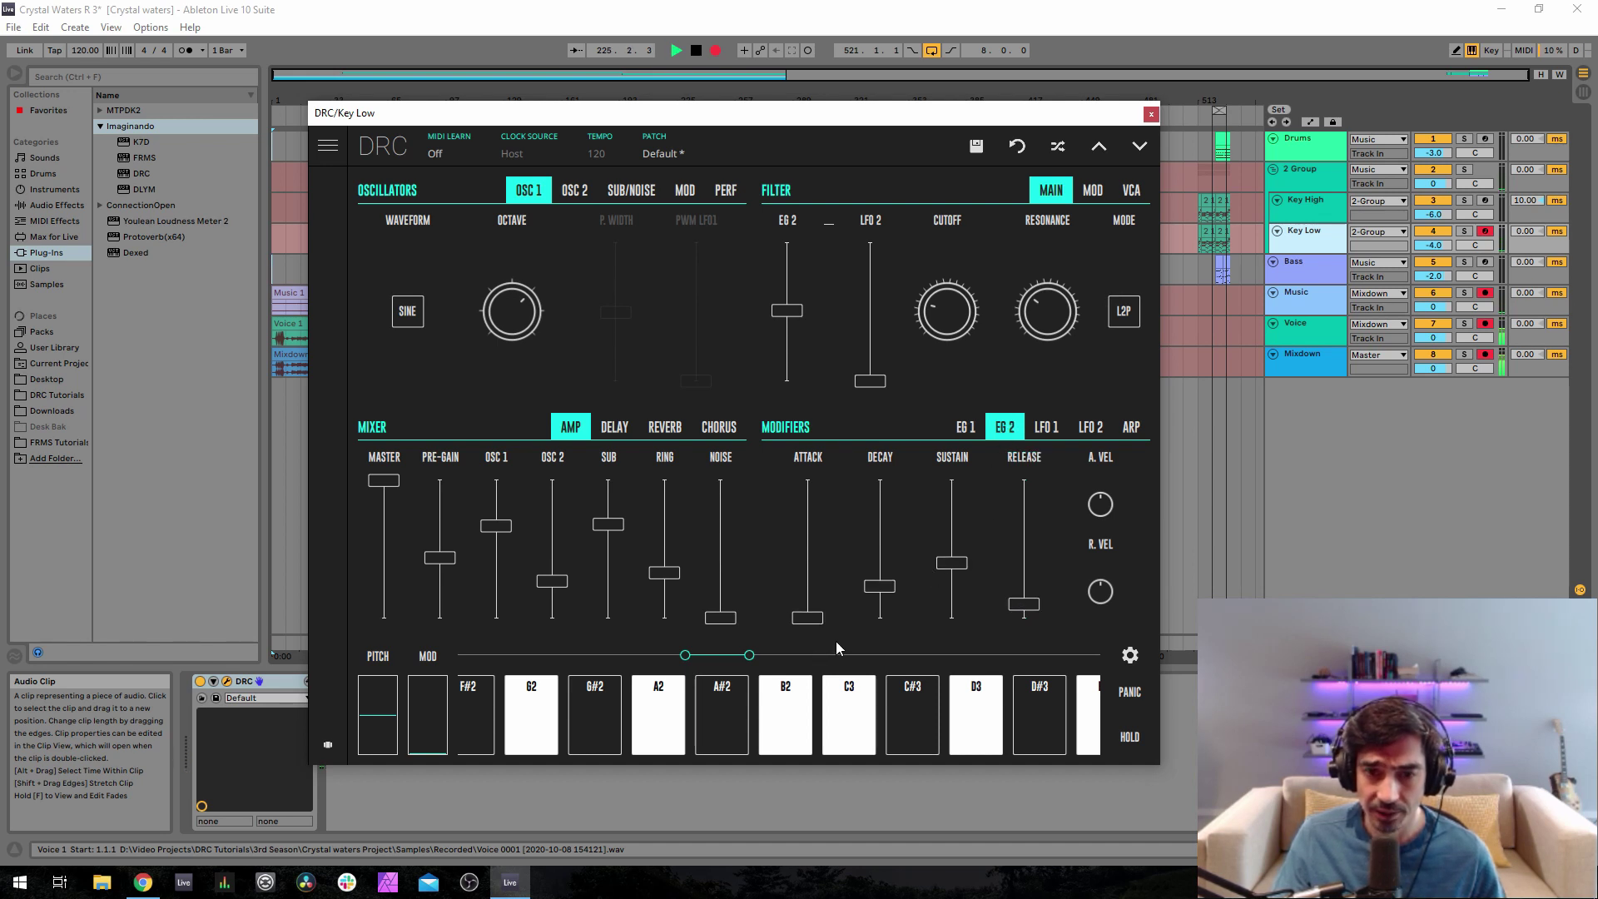
drag(886, 592, 887, 612)
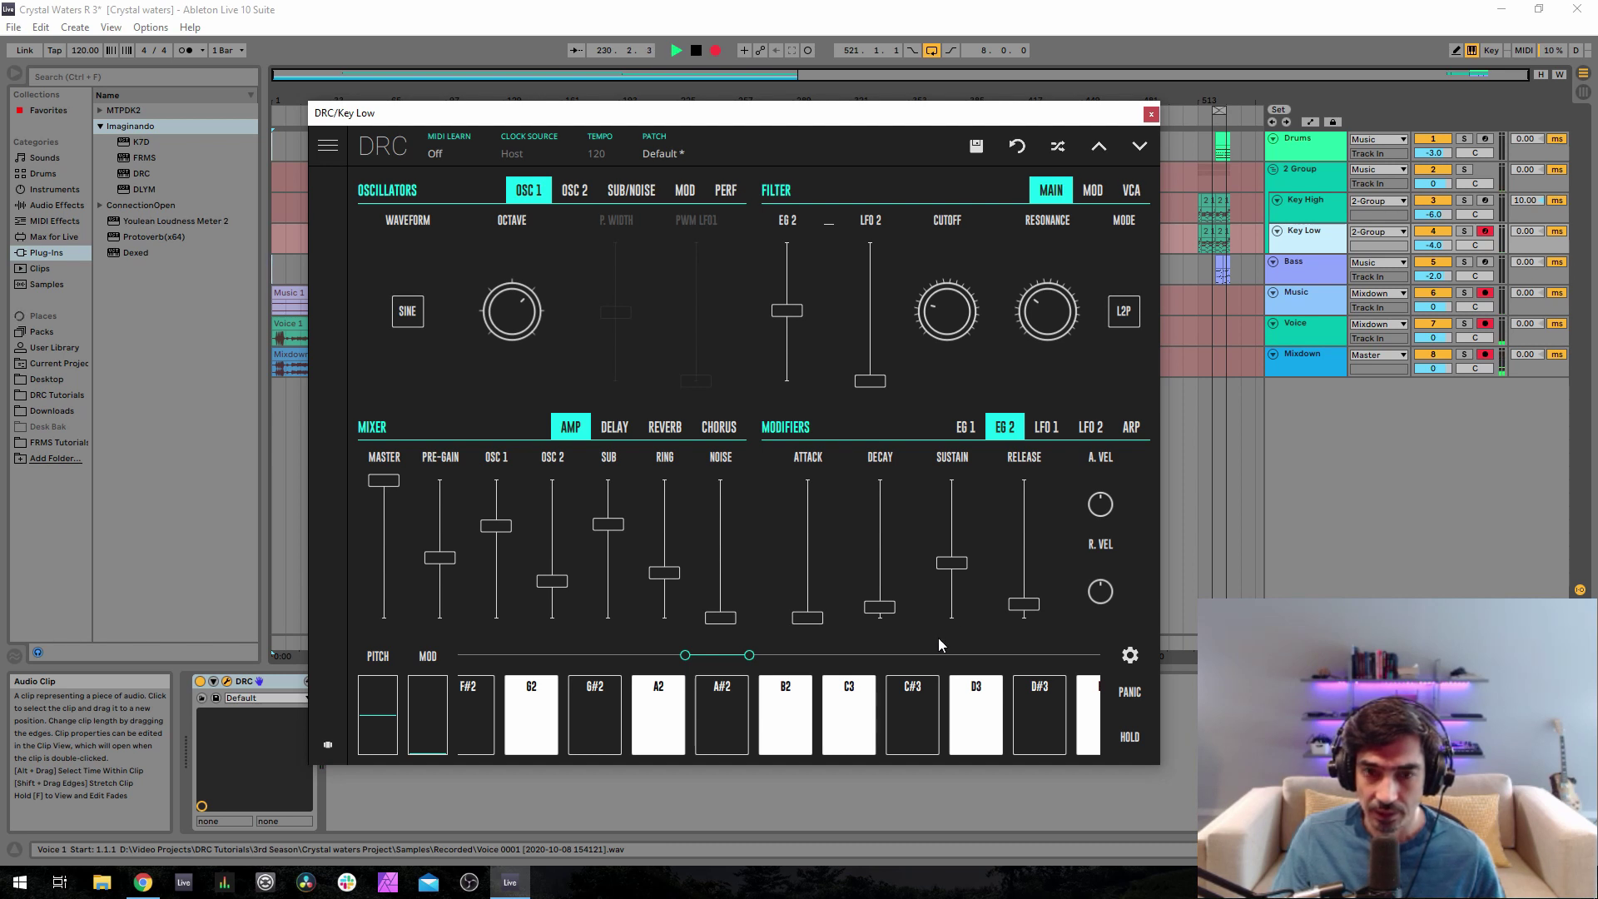
drag(951, 562, 985, 500)
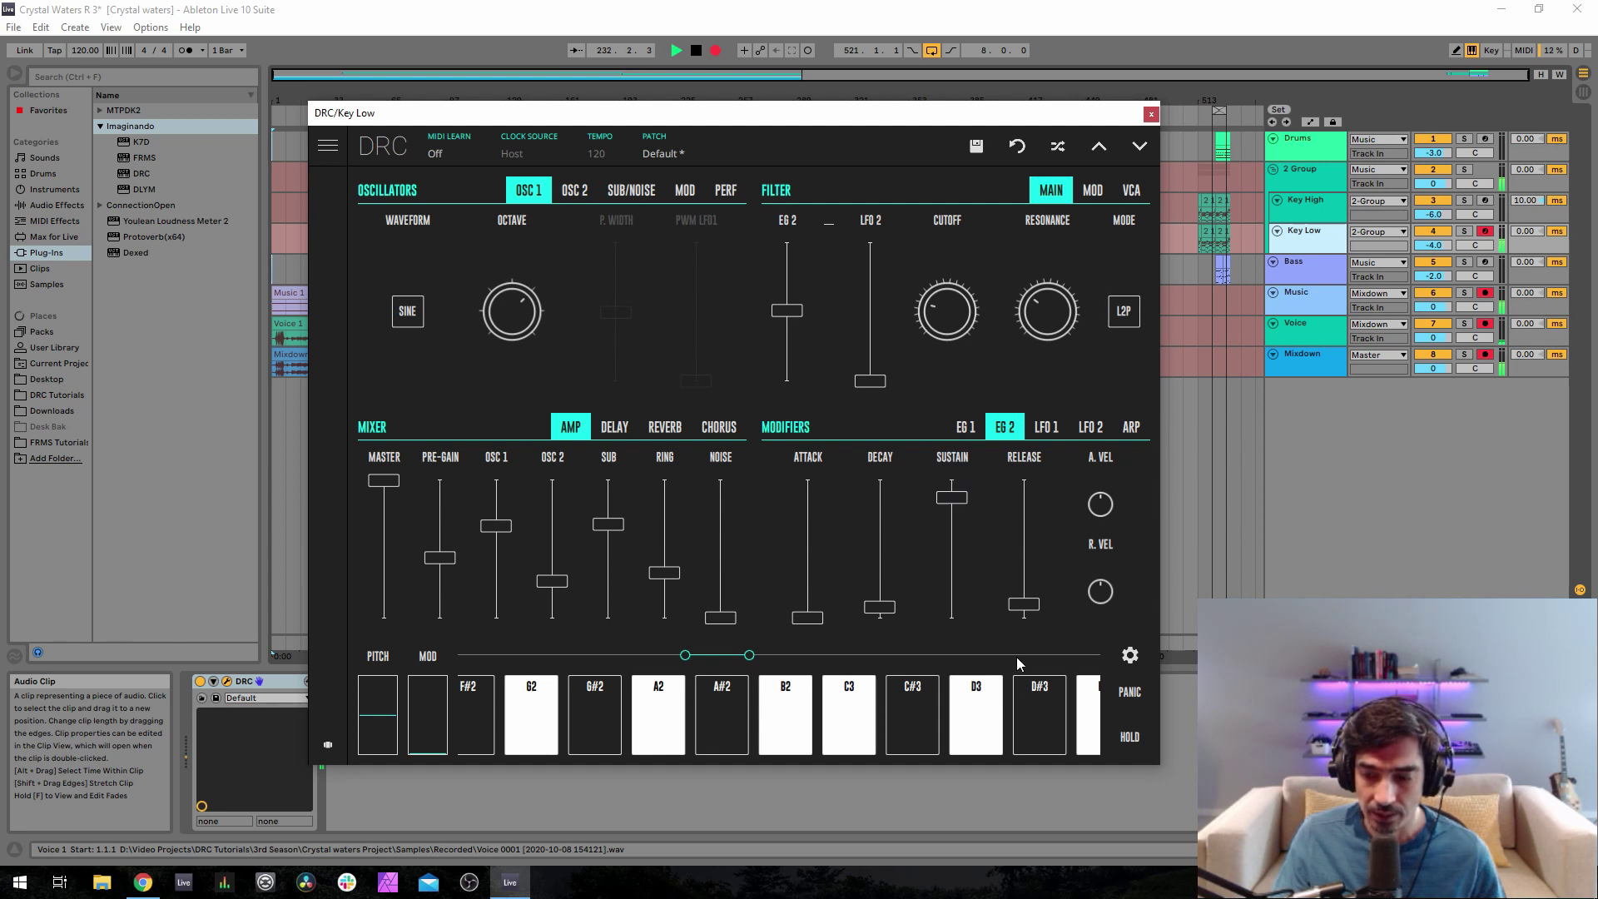
drag(1024, 604, 1030, 594)
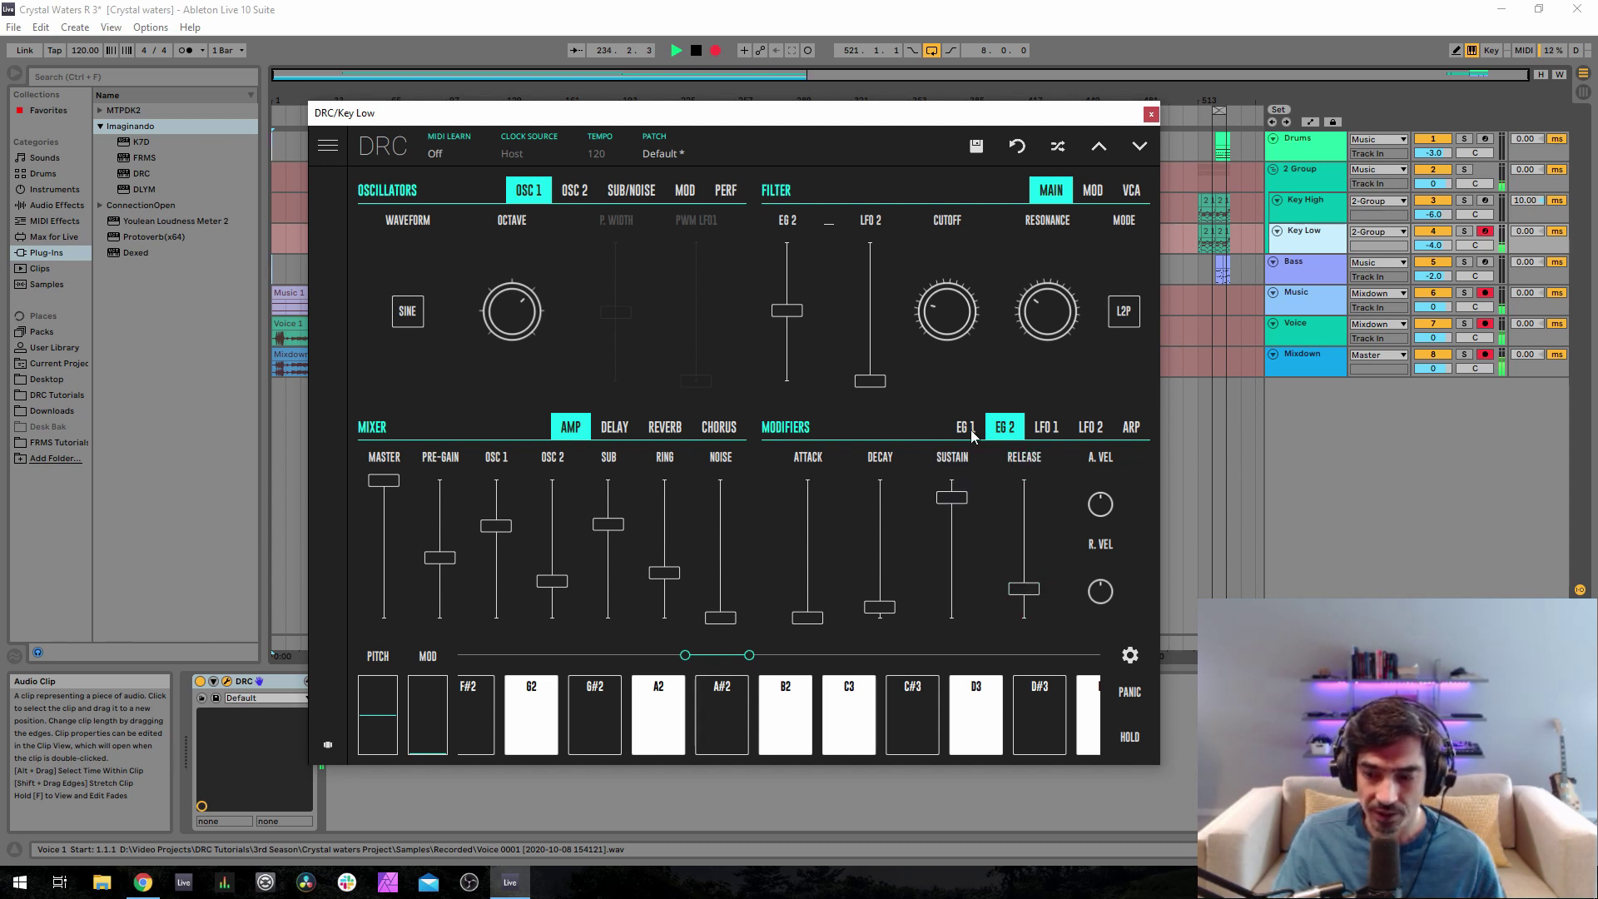
- Drop the EG 1 sustain to 0.535, then show EG 2 again
click(965, 428)
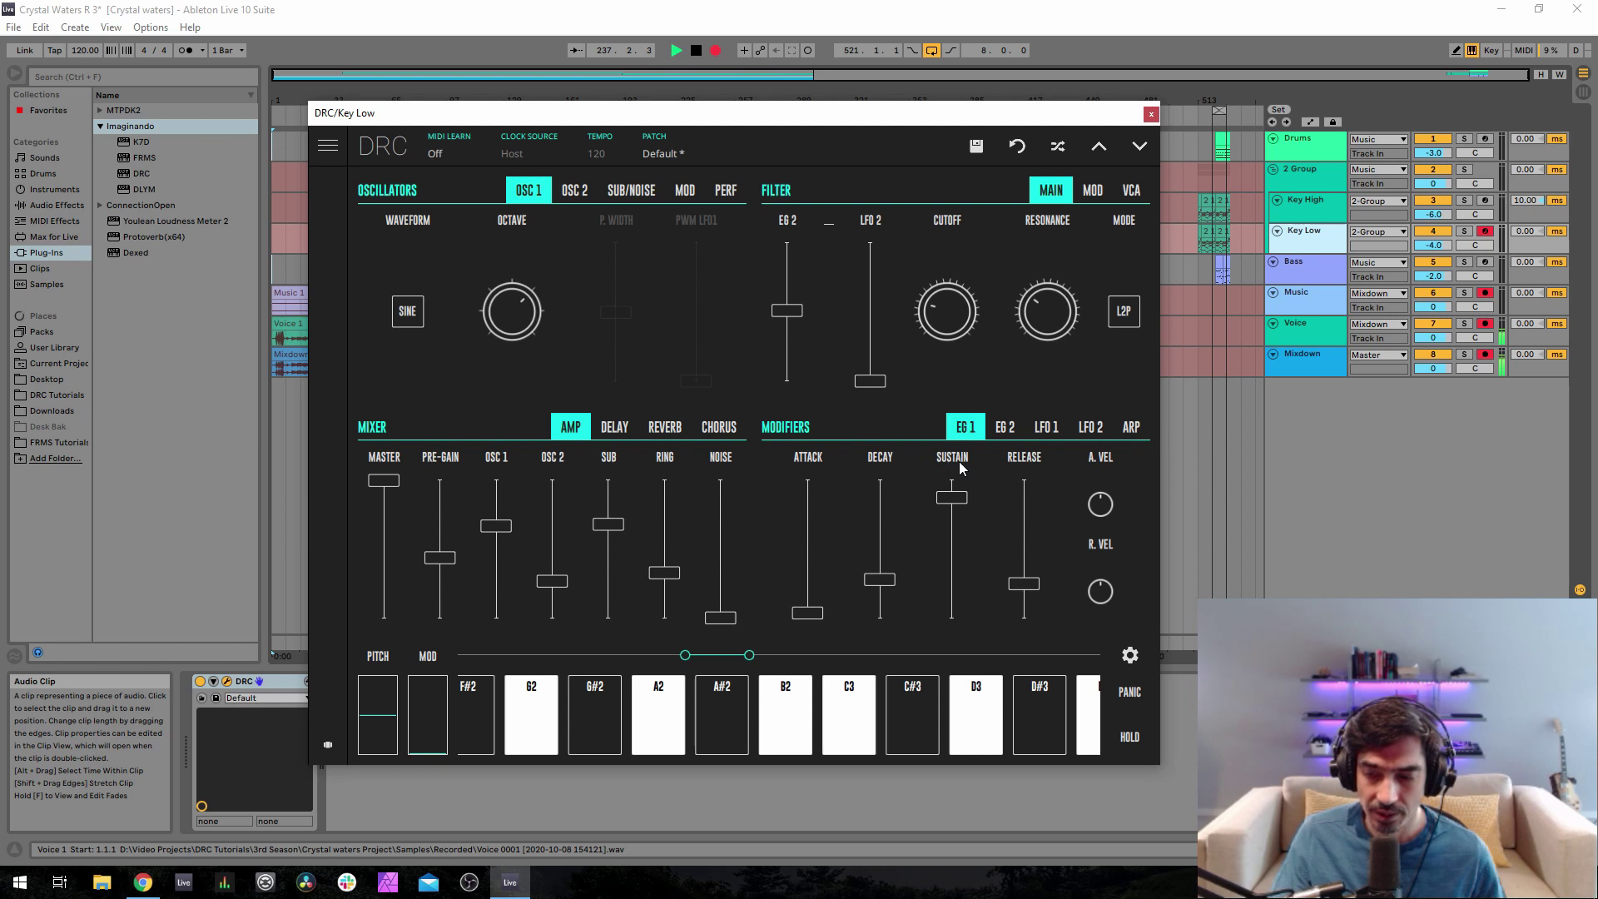
click(948, 551)
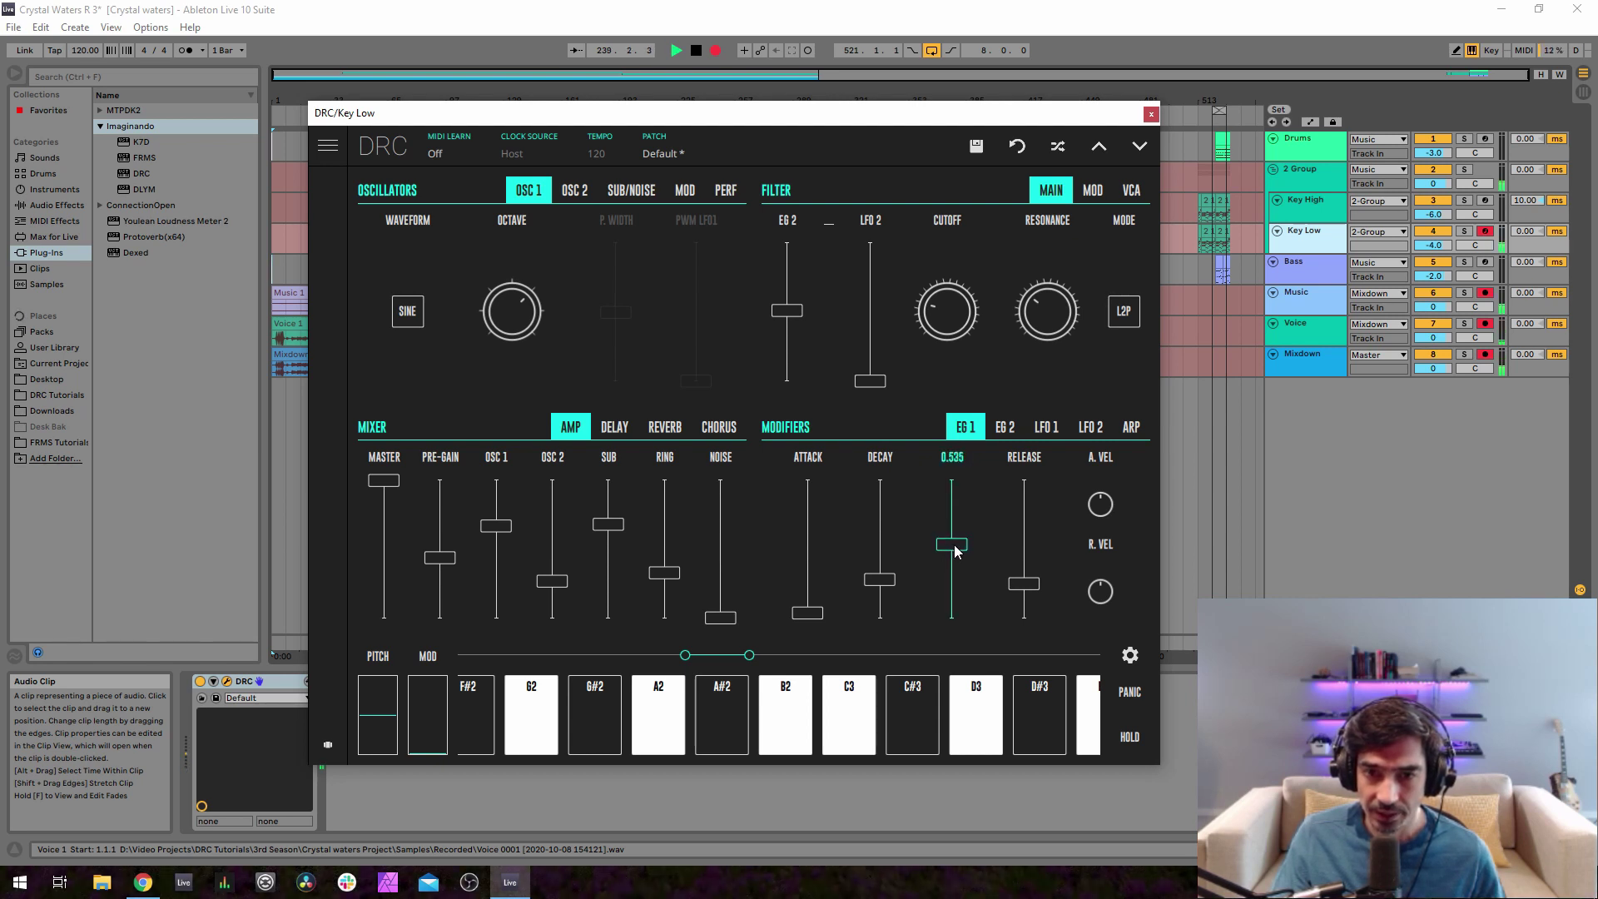
click(1005, 426)
mouse_move(888, 465)
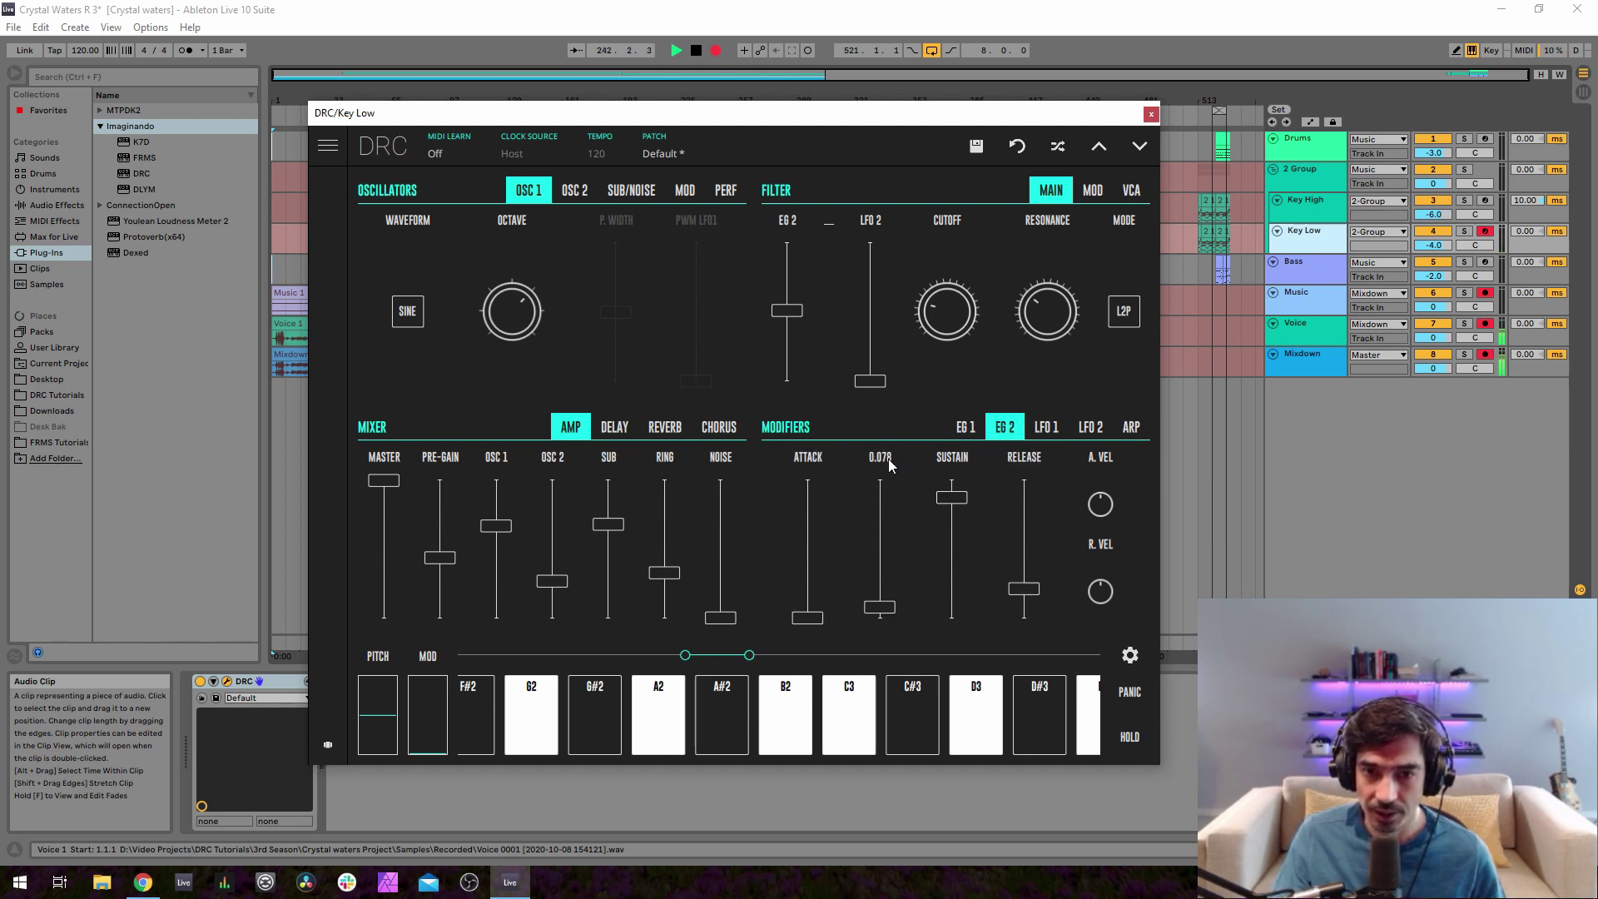
mouse_move(963, 462)
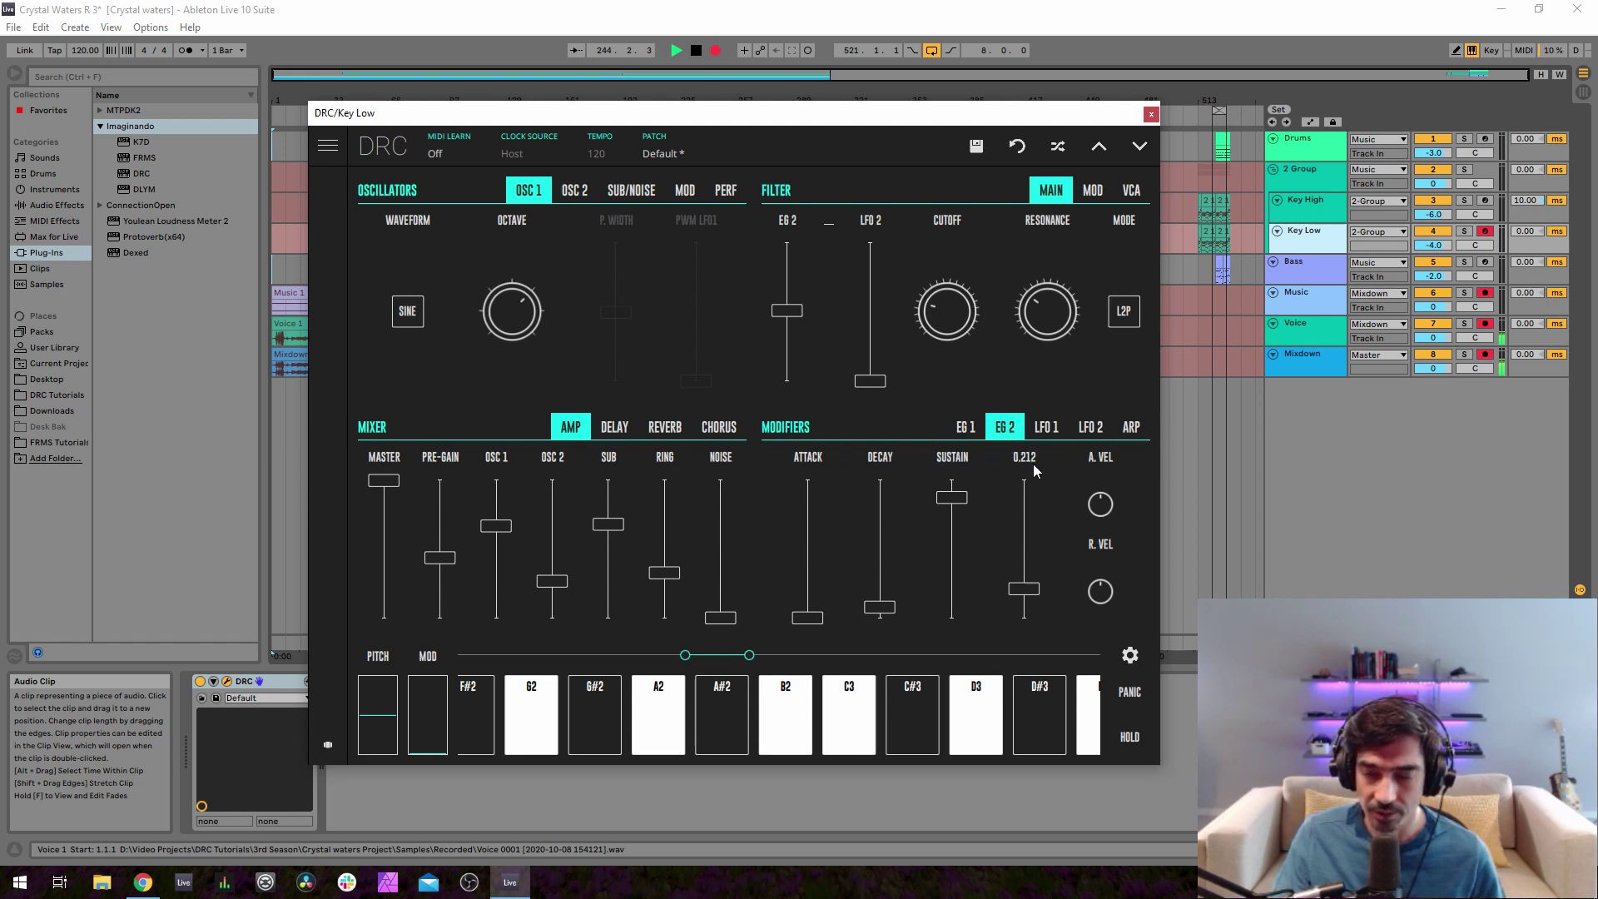
- Switch the chorus on with rate about 0.109 and depth about 0.584
click(720, 427)
click(405, 551)
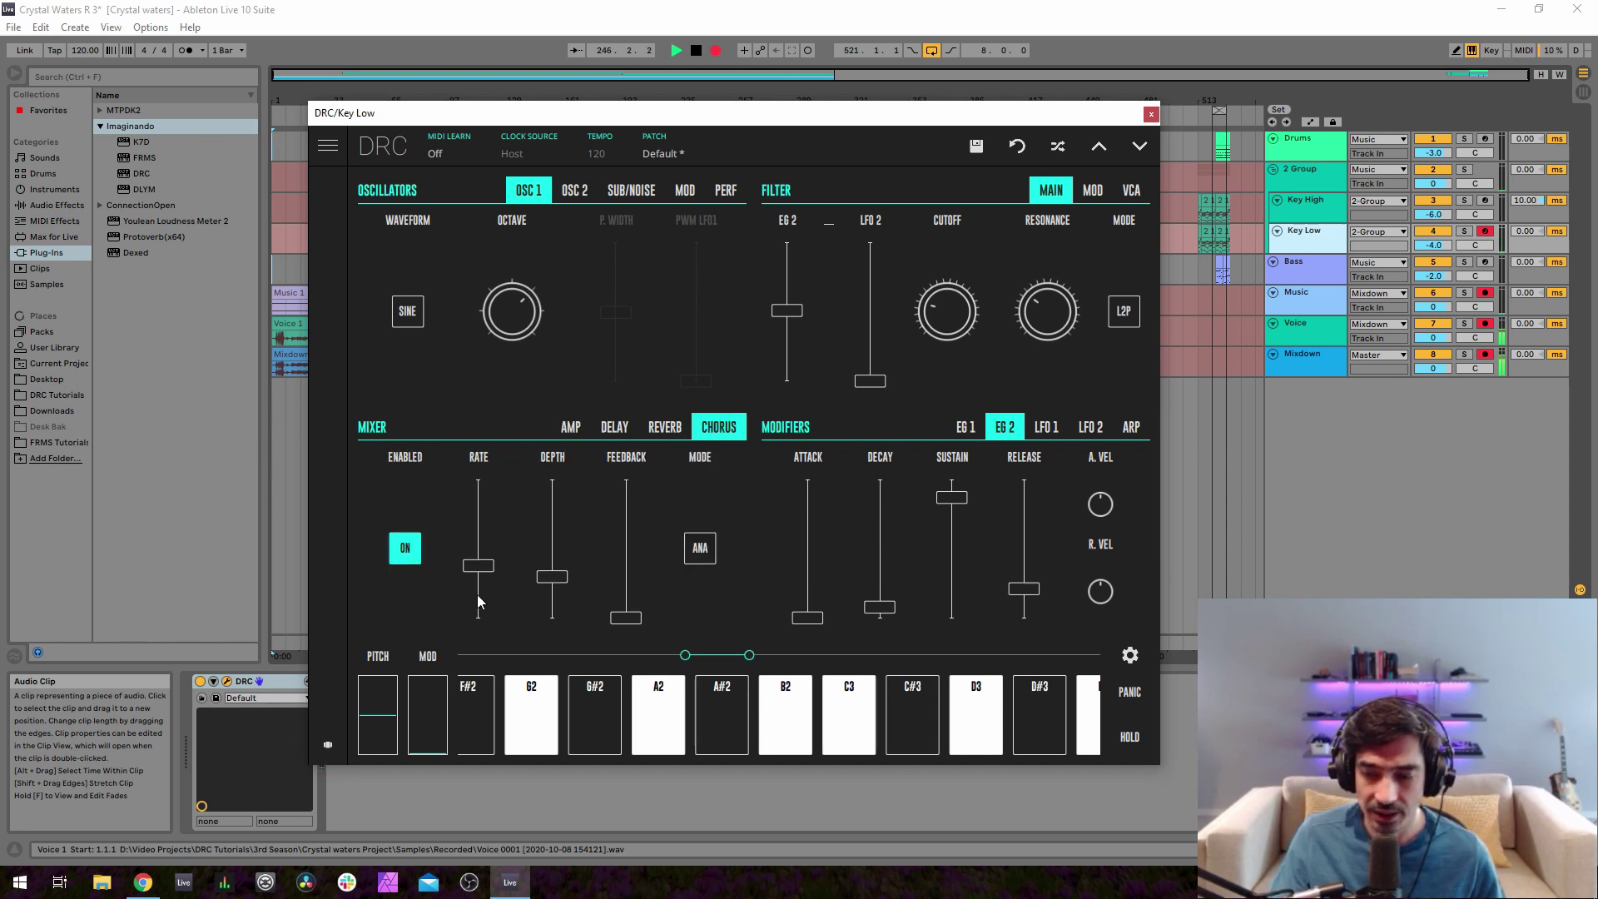
drag(477, 594, 467, 612)
drag(566, 575, 573, 541)
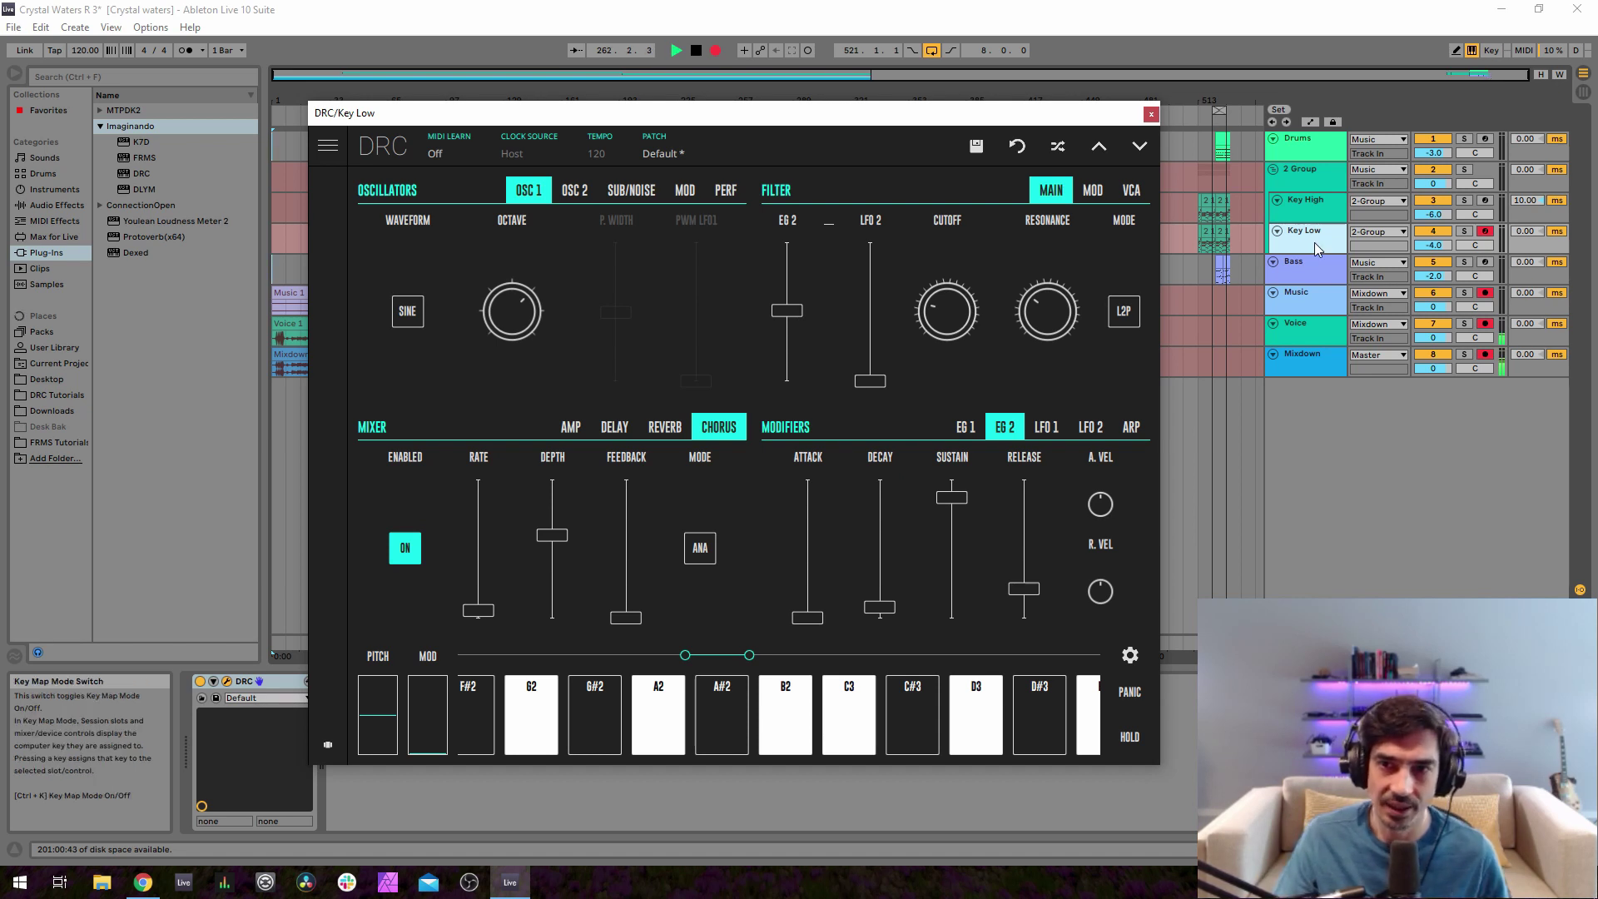
- Disarm Key High, select and arm the Bass track, and close the Key Low synth window
click(1324, 202)
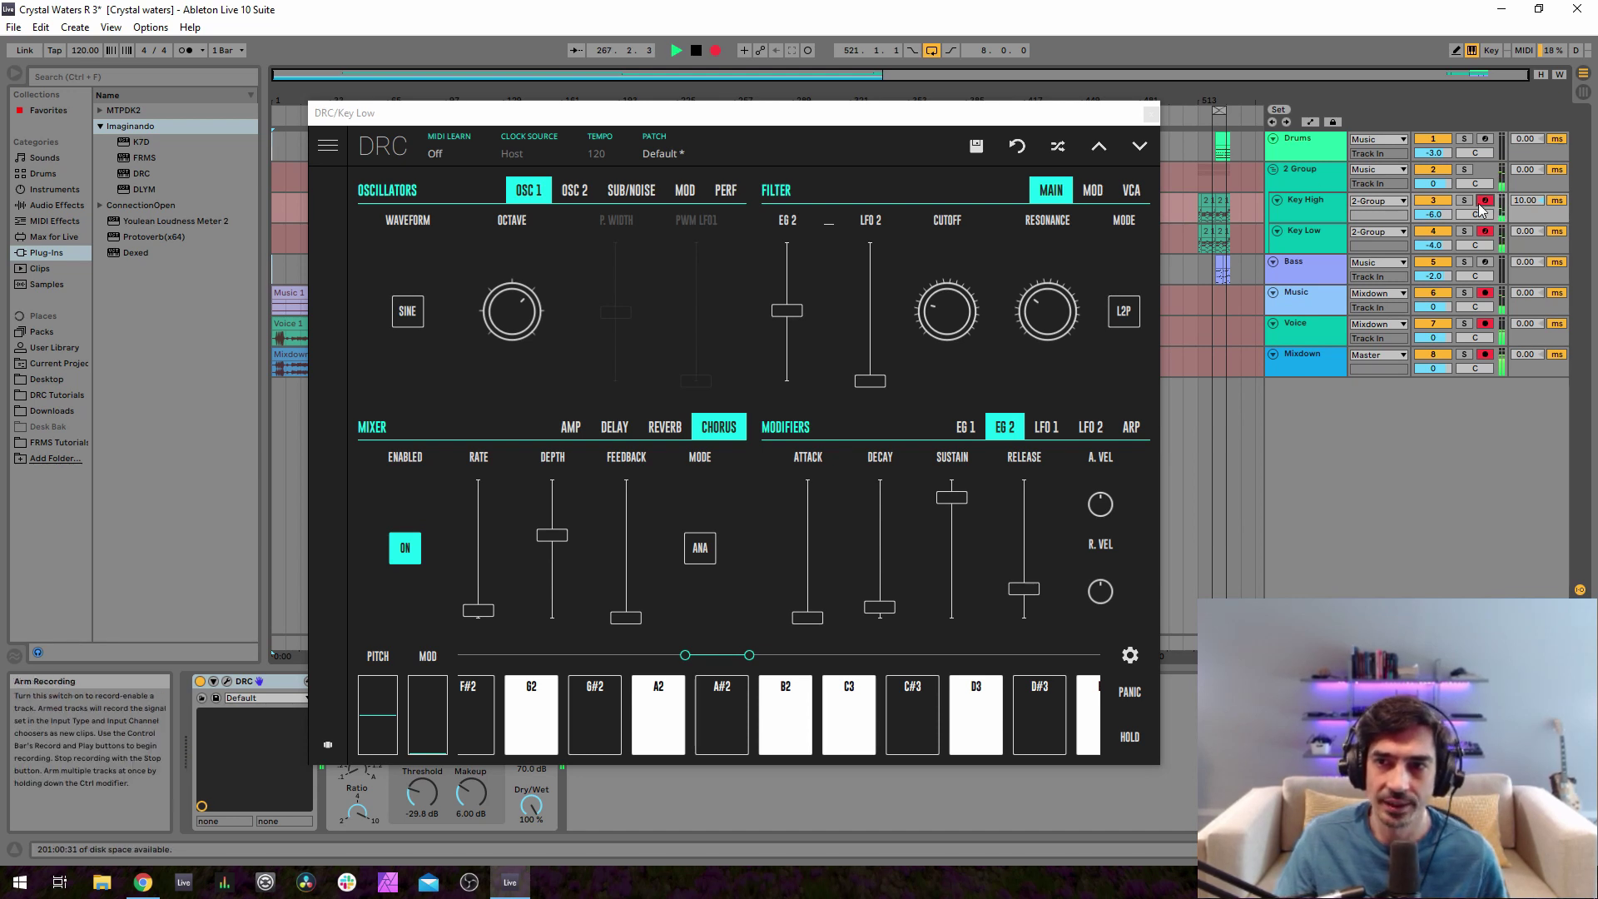
click(1484, 202)
click(1301, 277)
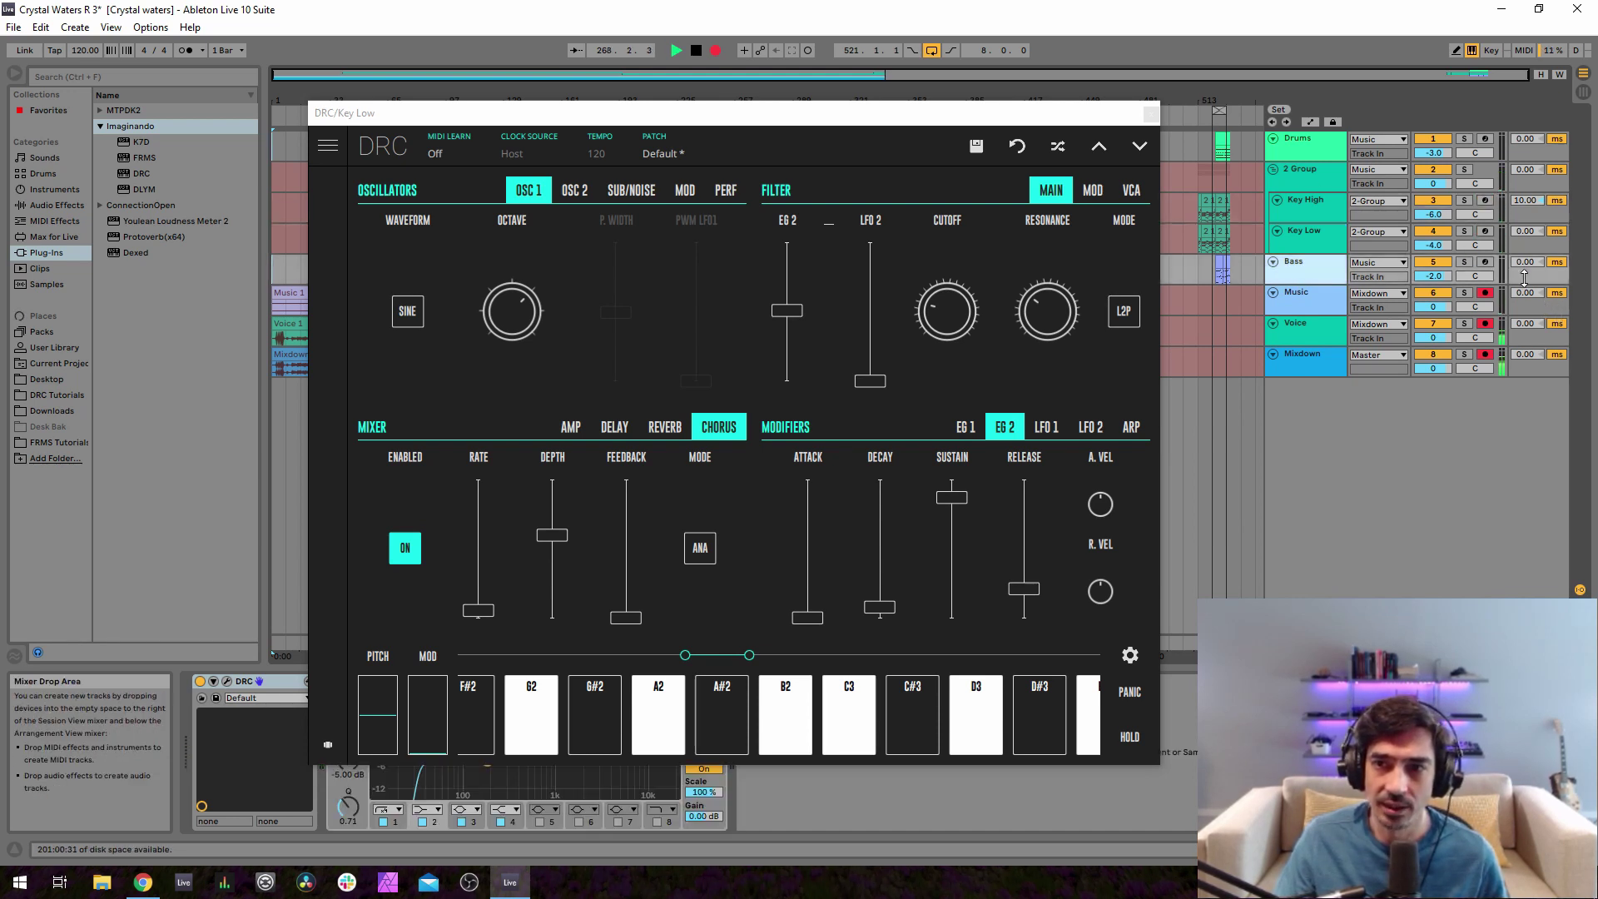
click(1151, 116)
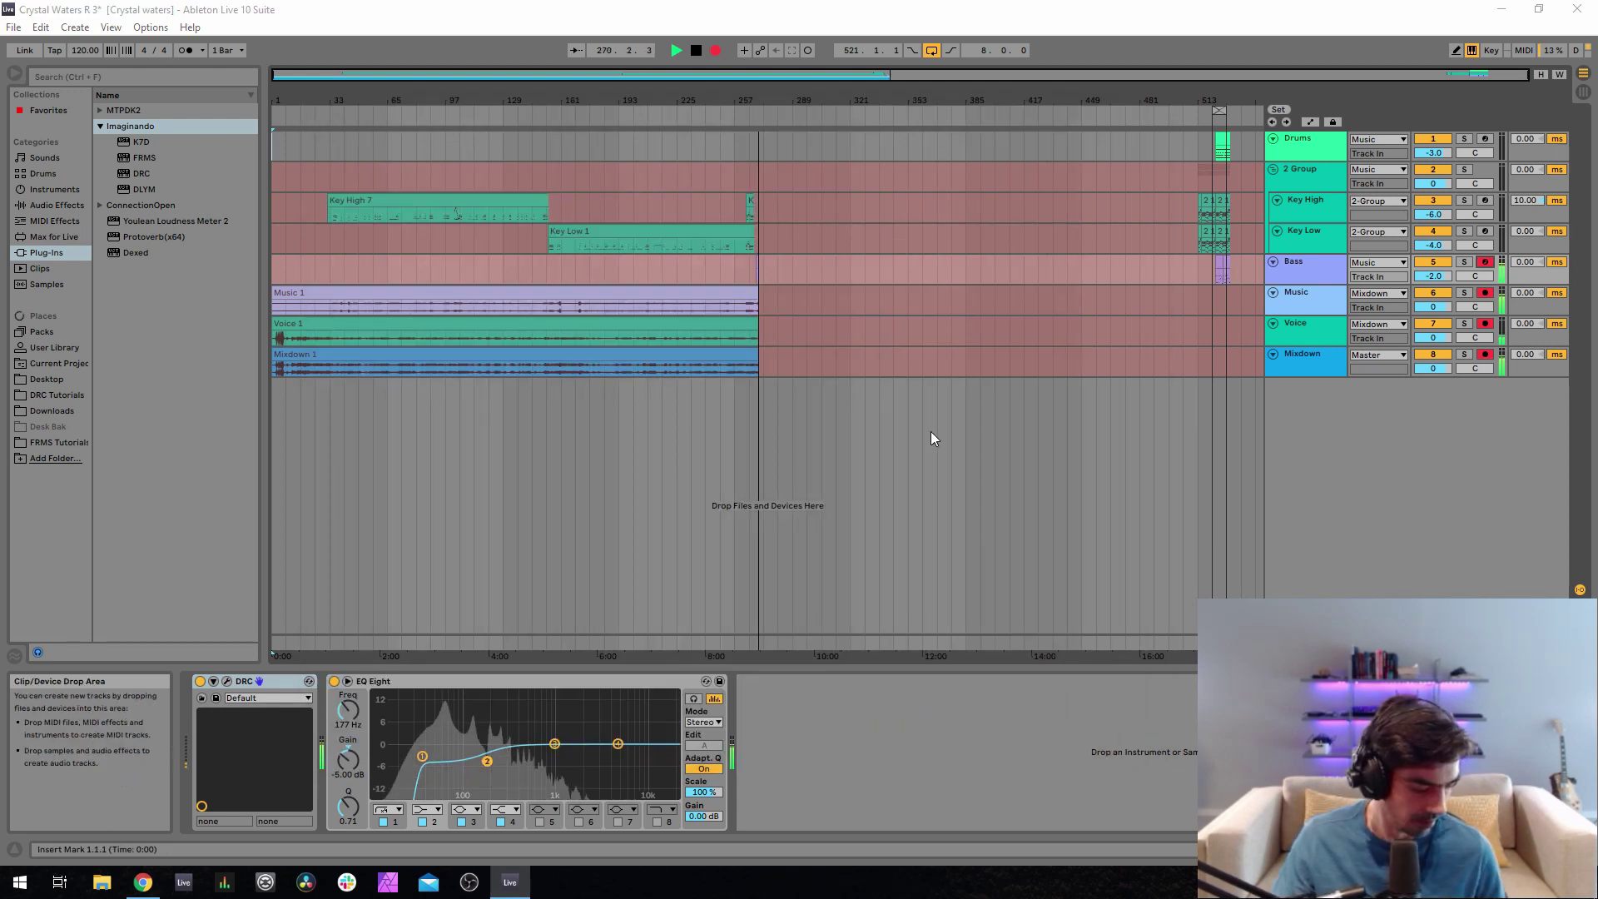
- Open DRC on the Bass track and set oscillator 2's waveform to SINE
click(227, 681)
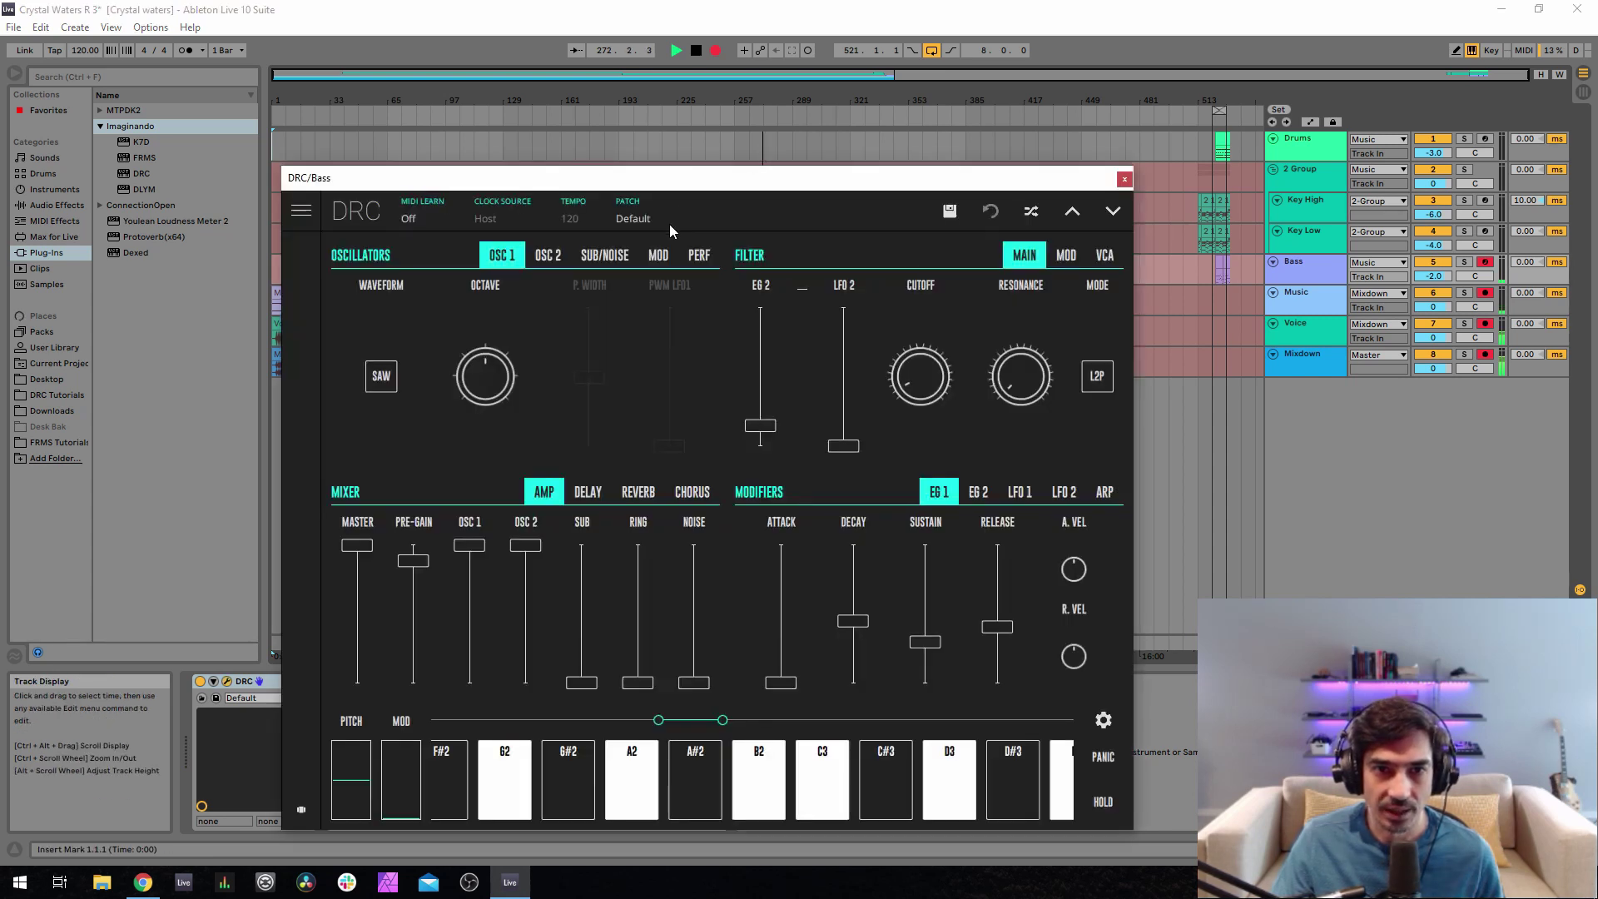
click(669, 221)
click(699, 221)
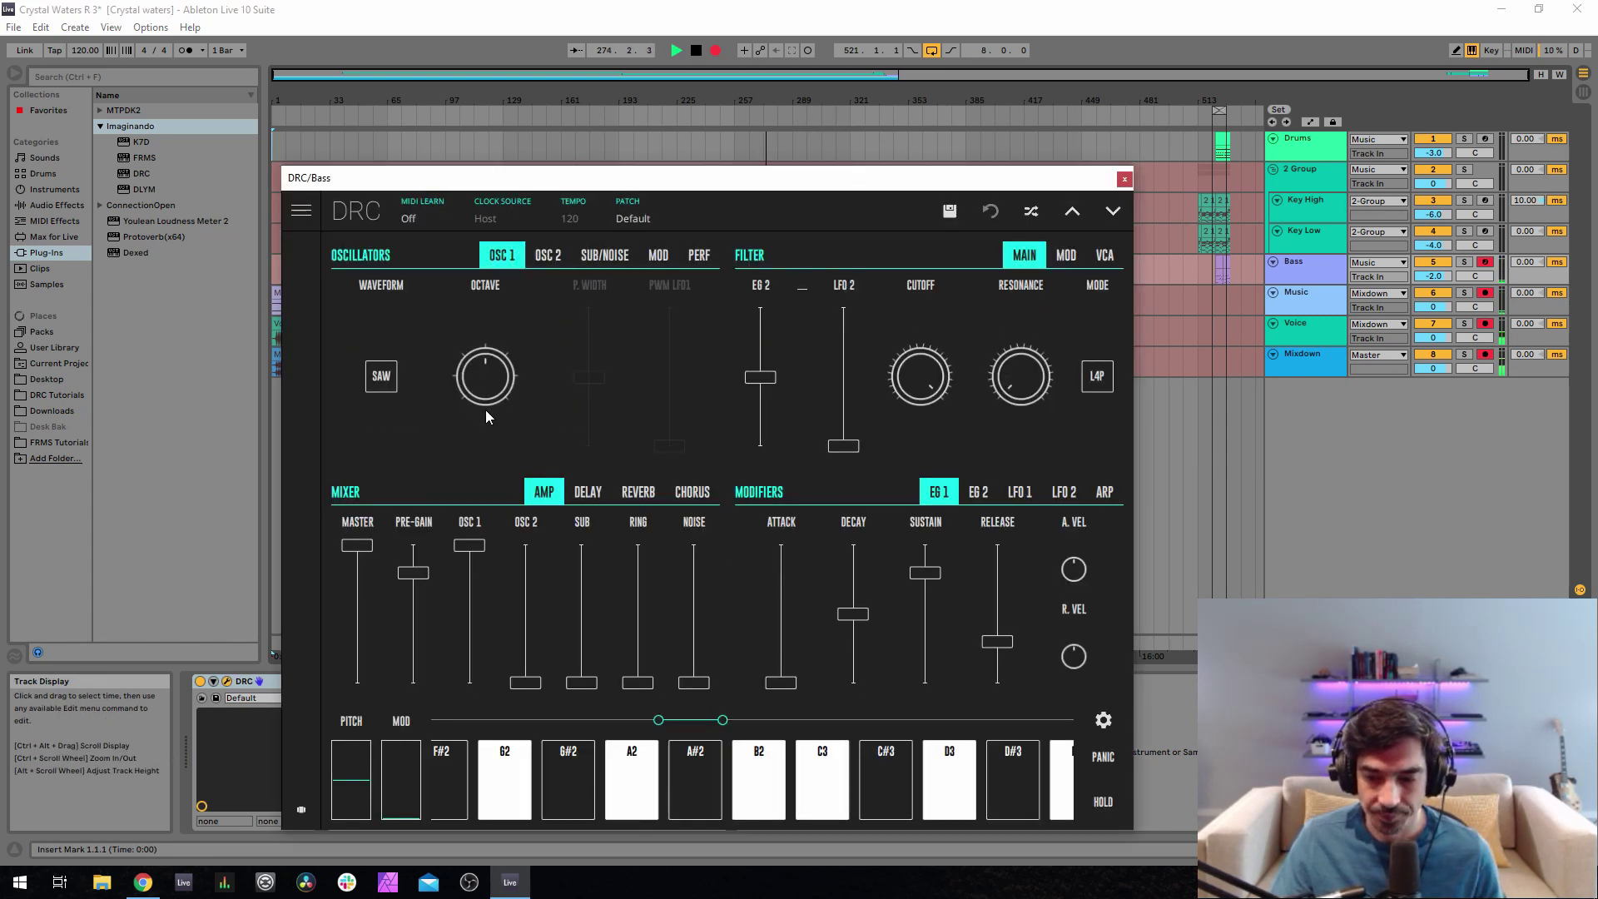
click(548, 255)
click(441, 376)
click(357, 376)
click(357, 332)
- Raise the pre-gain to about 0.821 and turn oscillator 2's level fully up
click(502, 255)
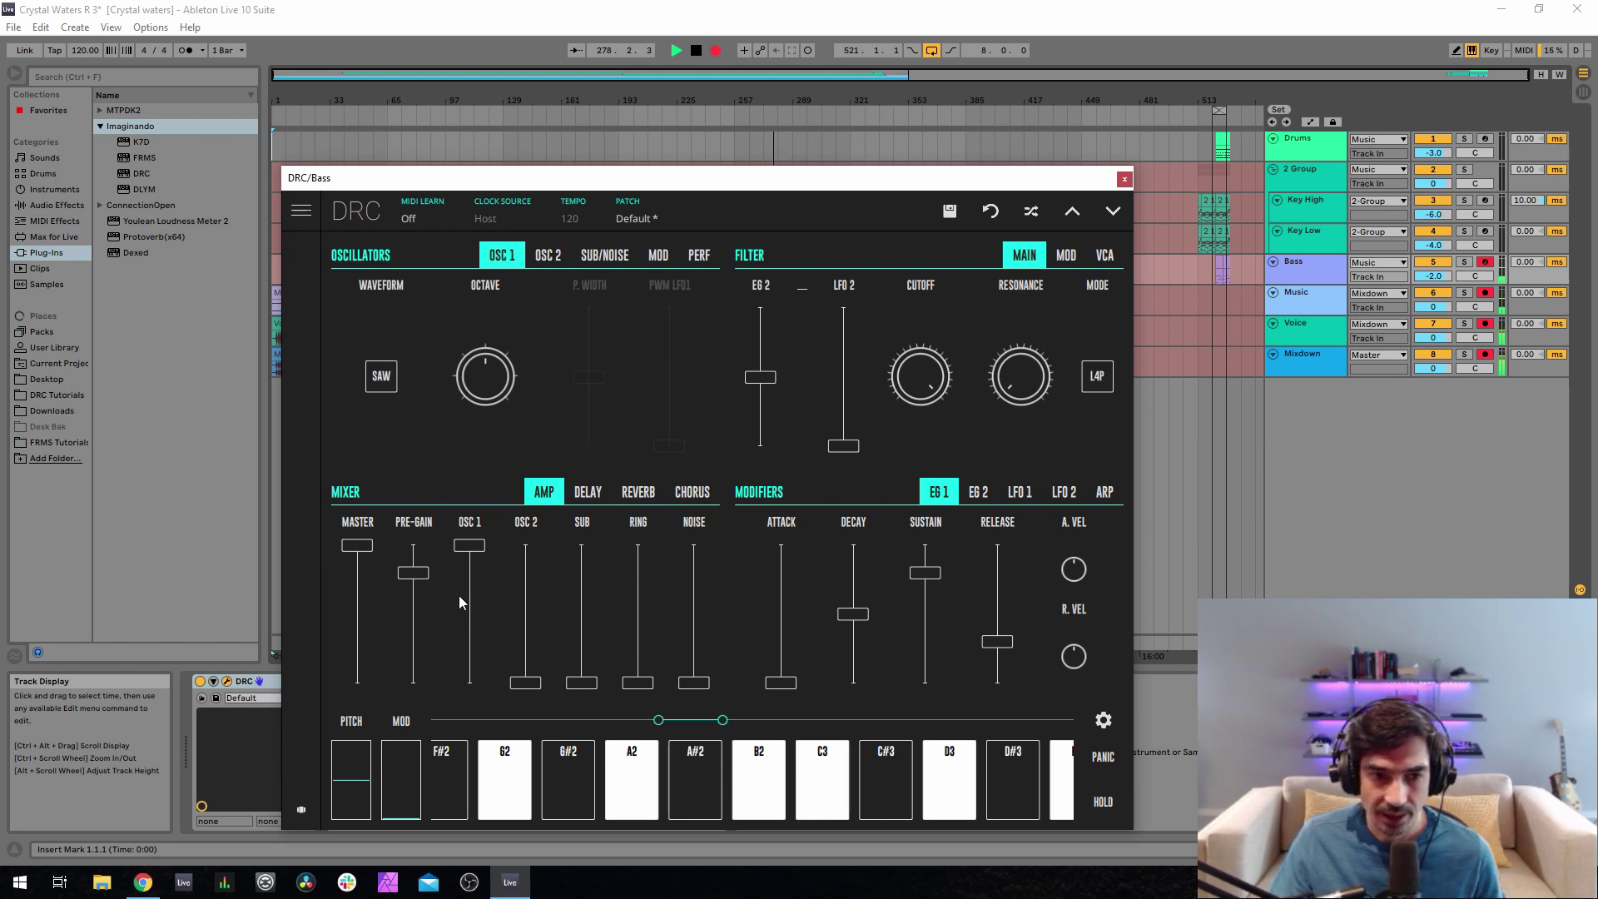
drag(419, 581, 450, 561)
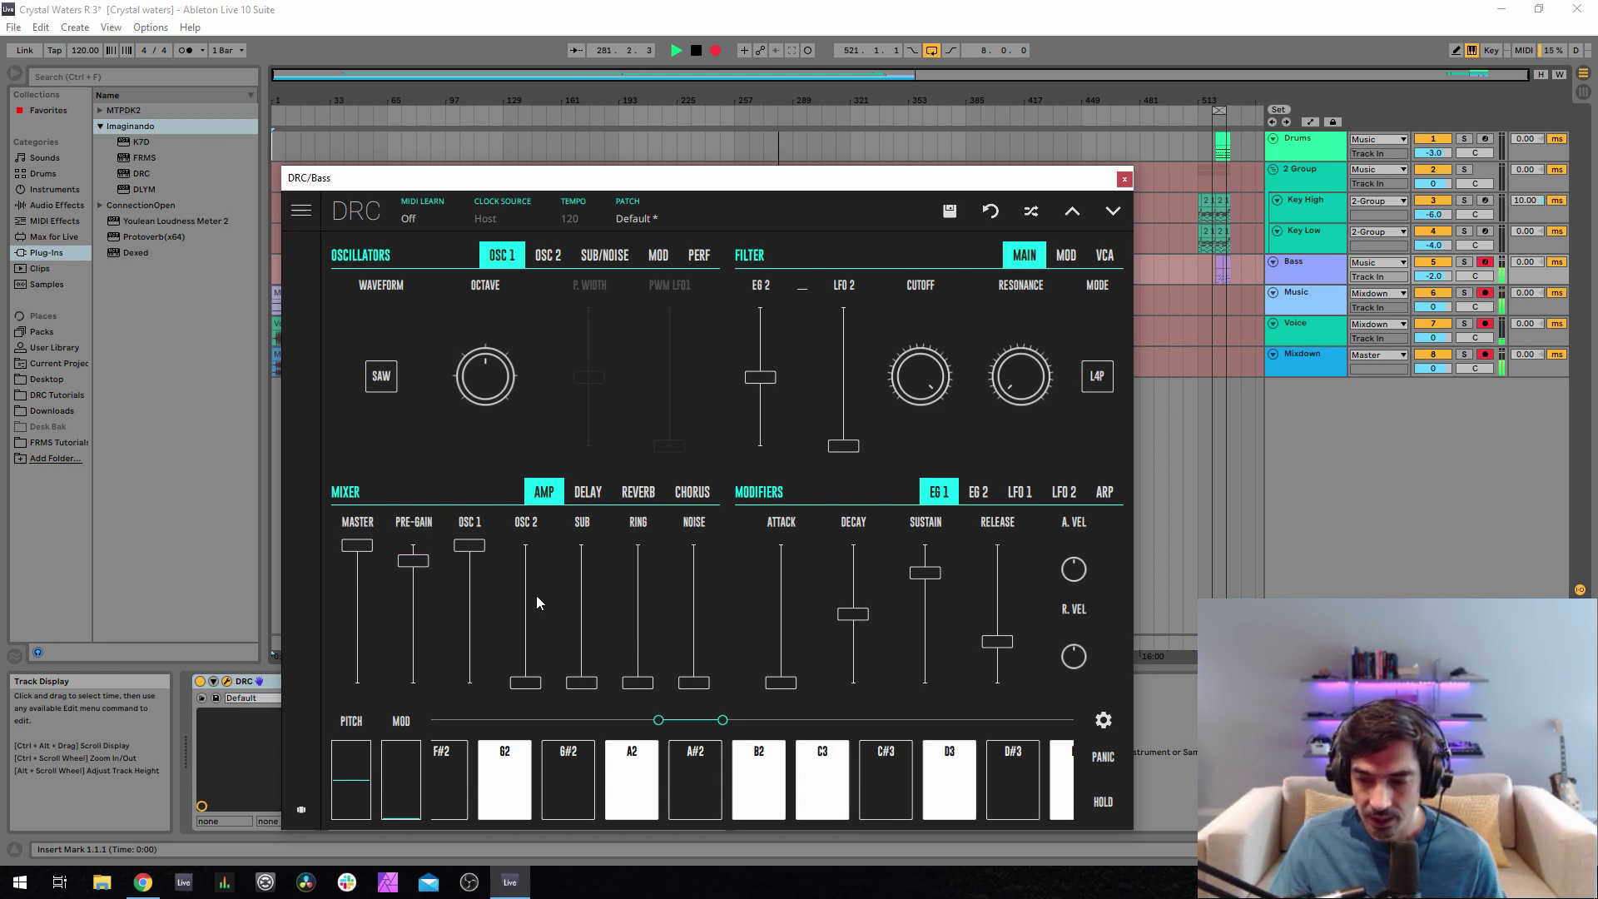
drag(525, 572, 541, 432)
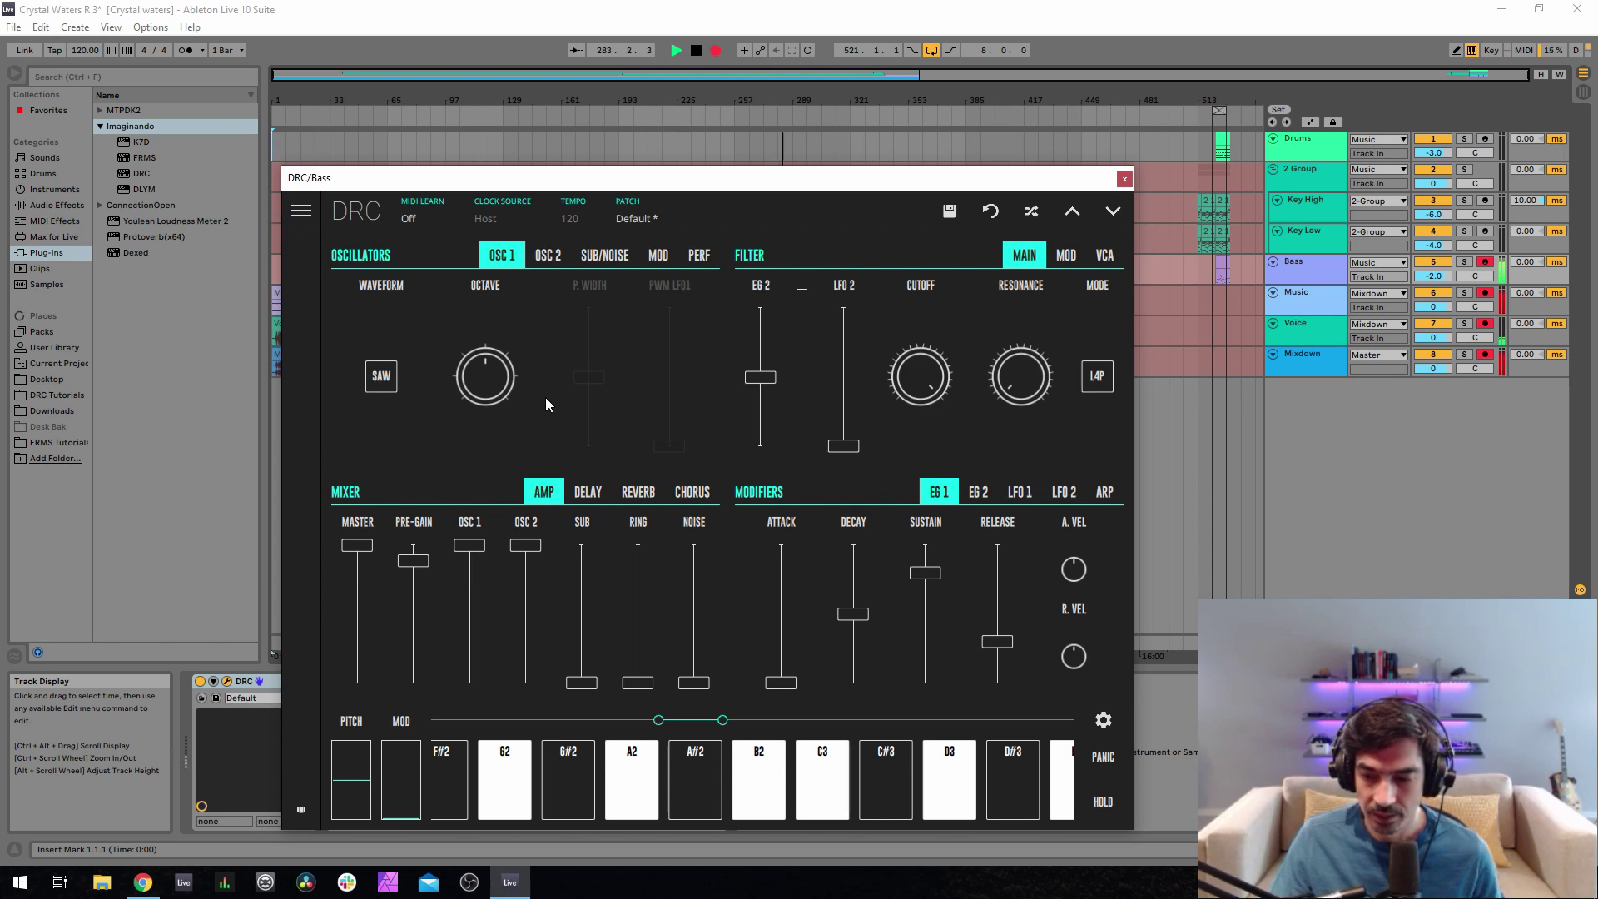
- Lower the Bass filter cutoff to about 0.044 and the filter EG 2 amount to 0.142
drag(910, 343, 911, 456)
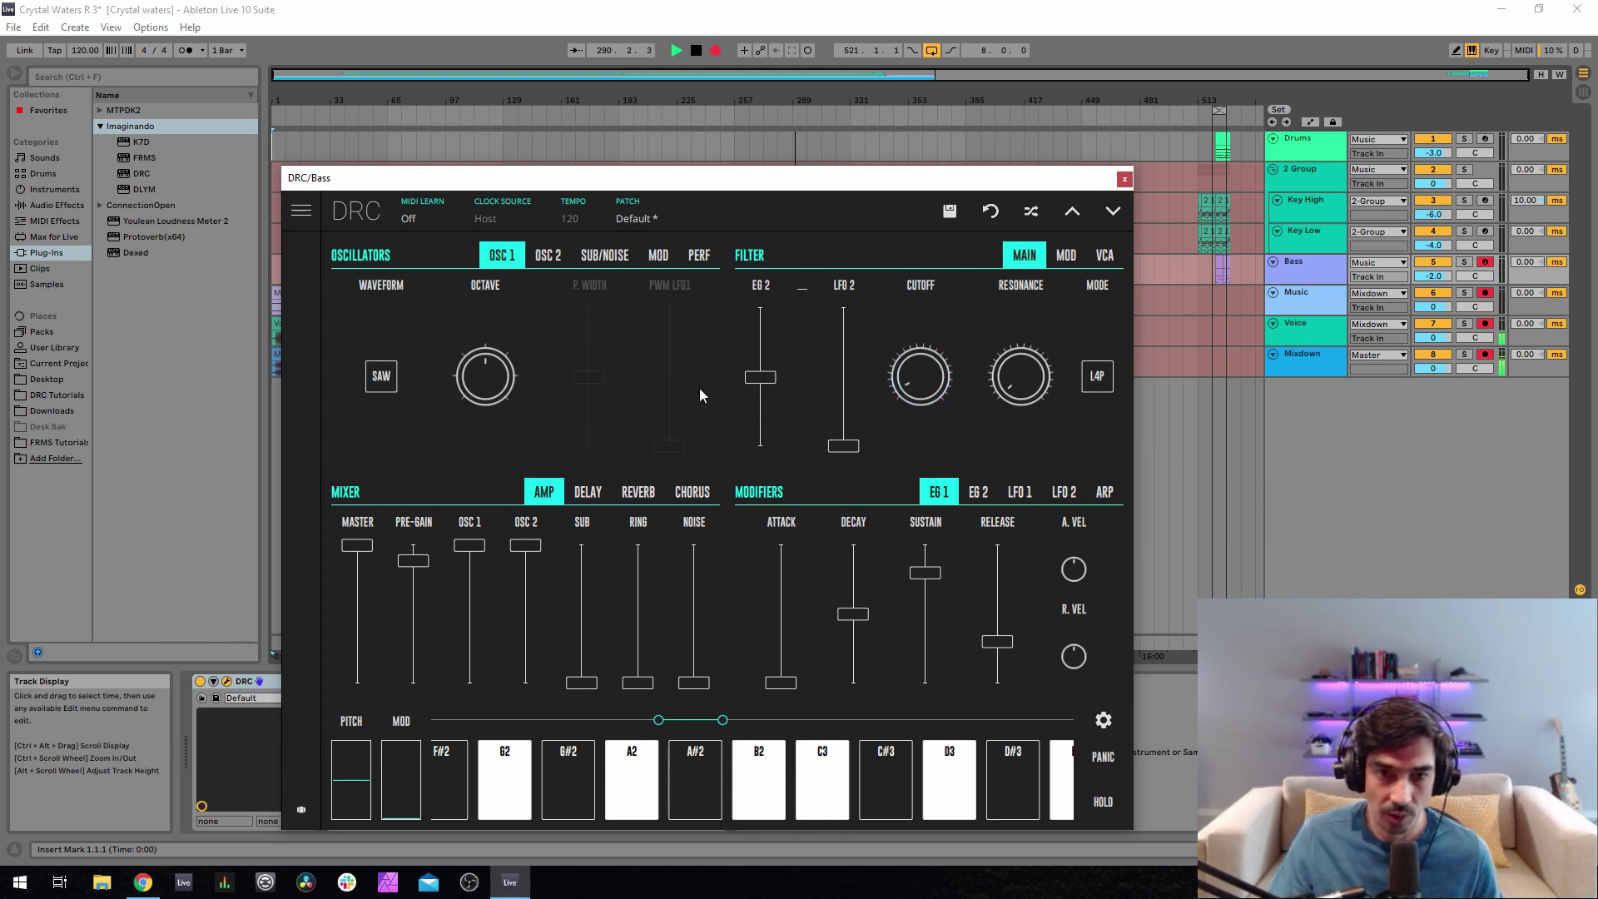
drag(764, 429, 770, 430)
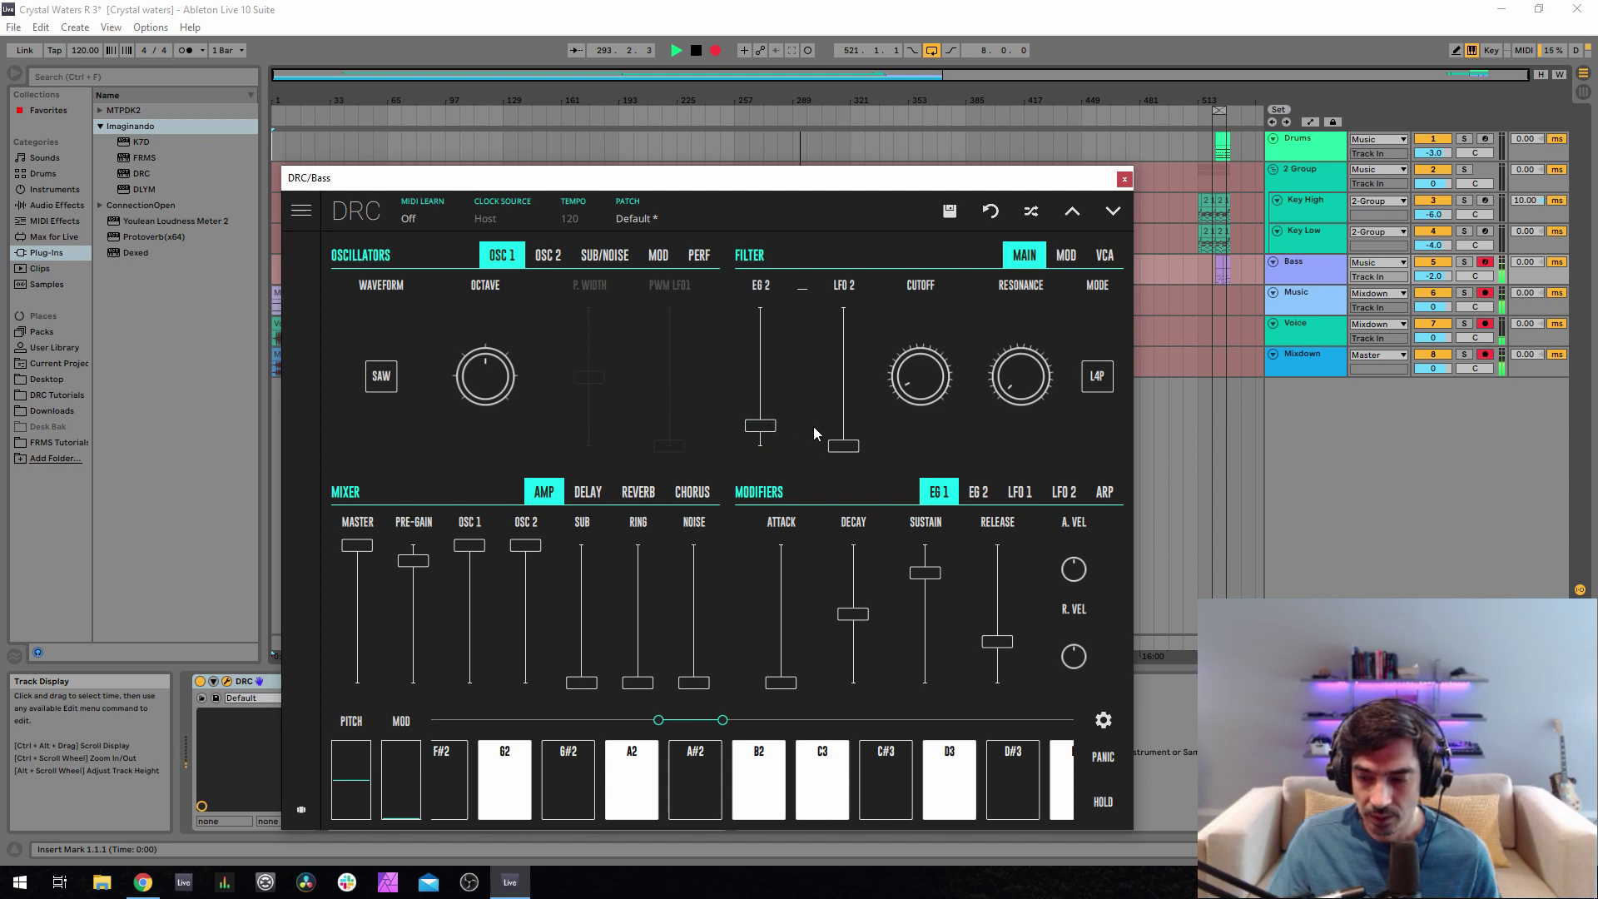
- Switch the filter mode to L2P and shorten the EG 1 decay to about 0.432
click(1097, 375)
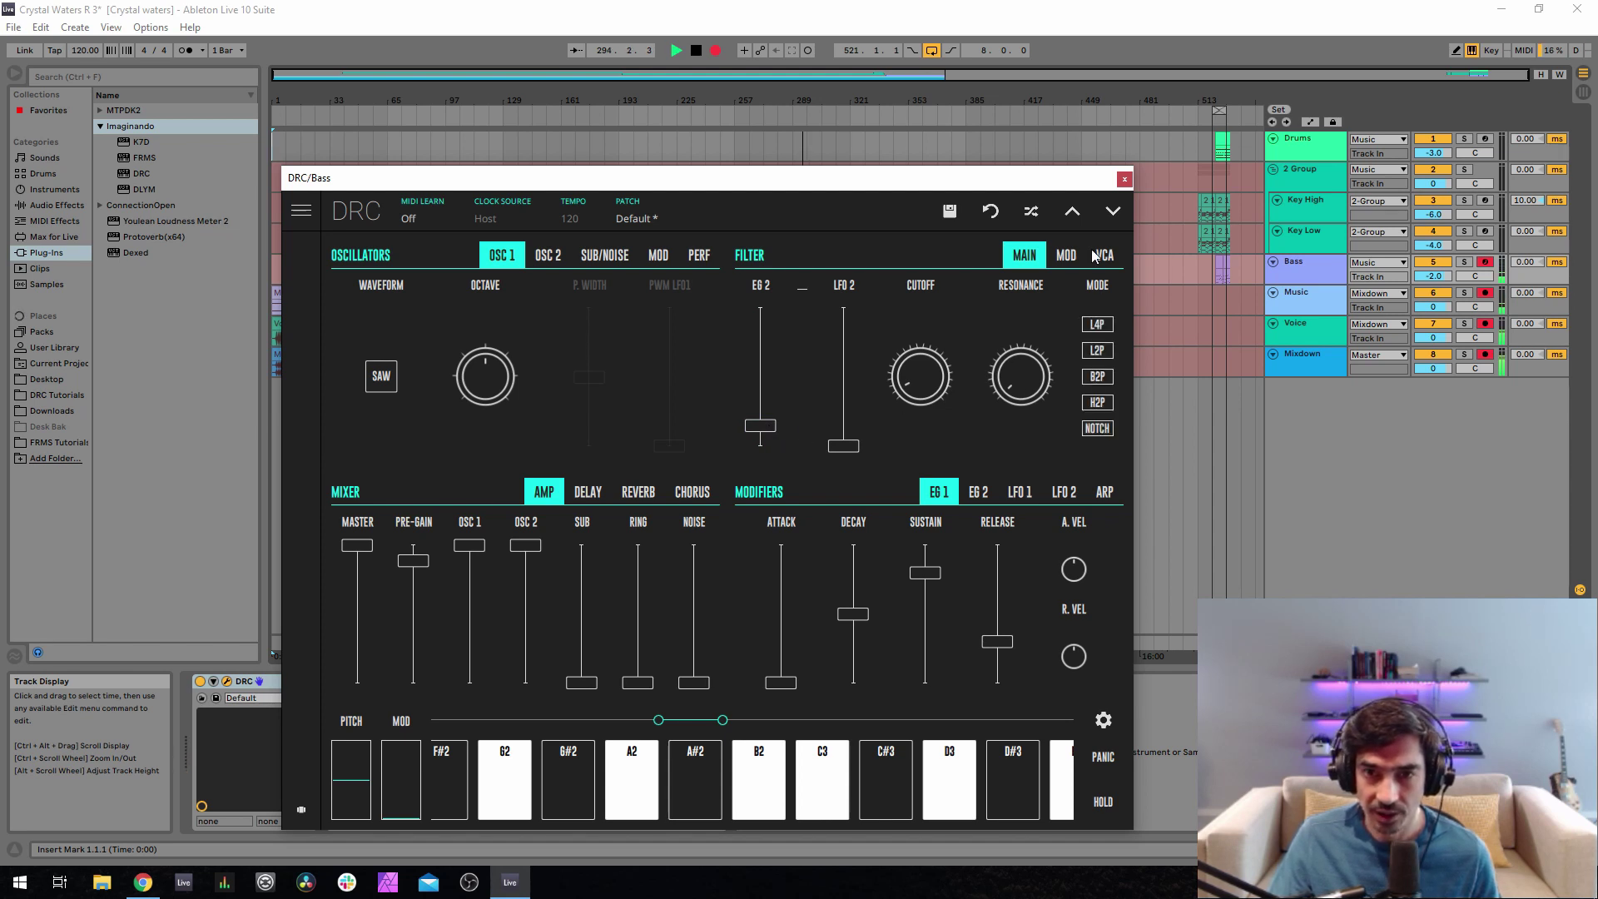
click(1097, 352)
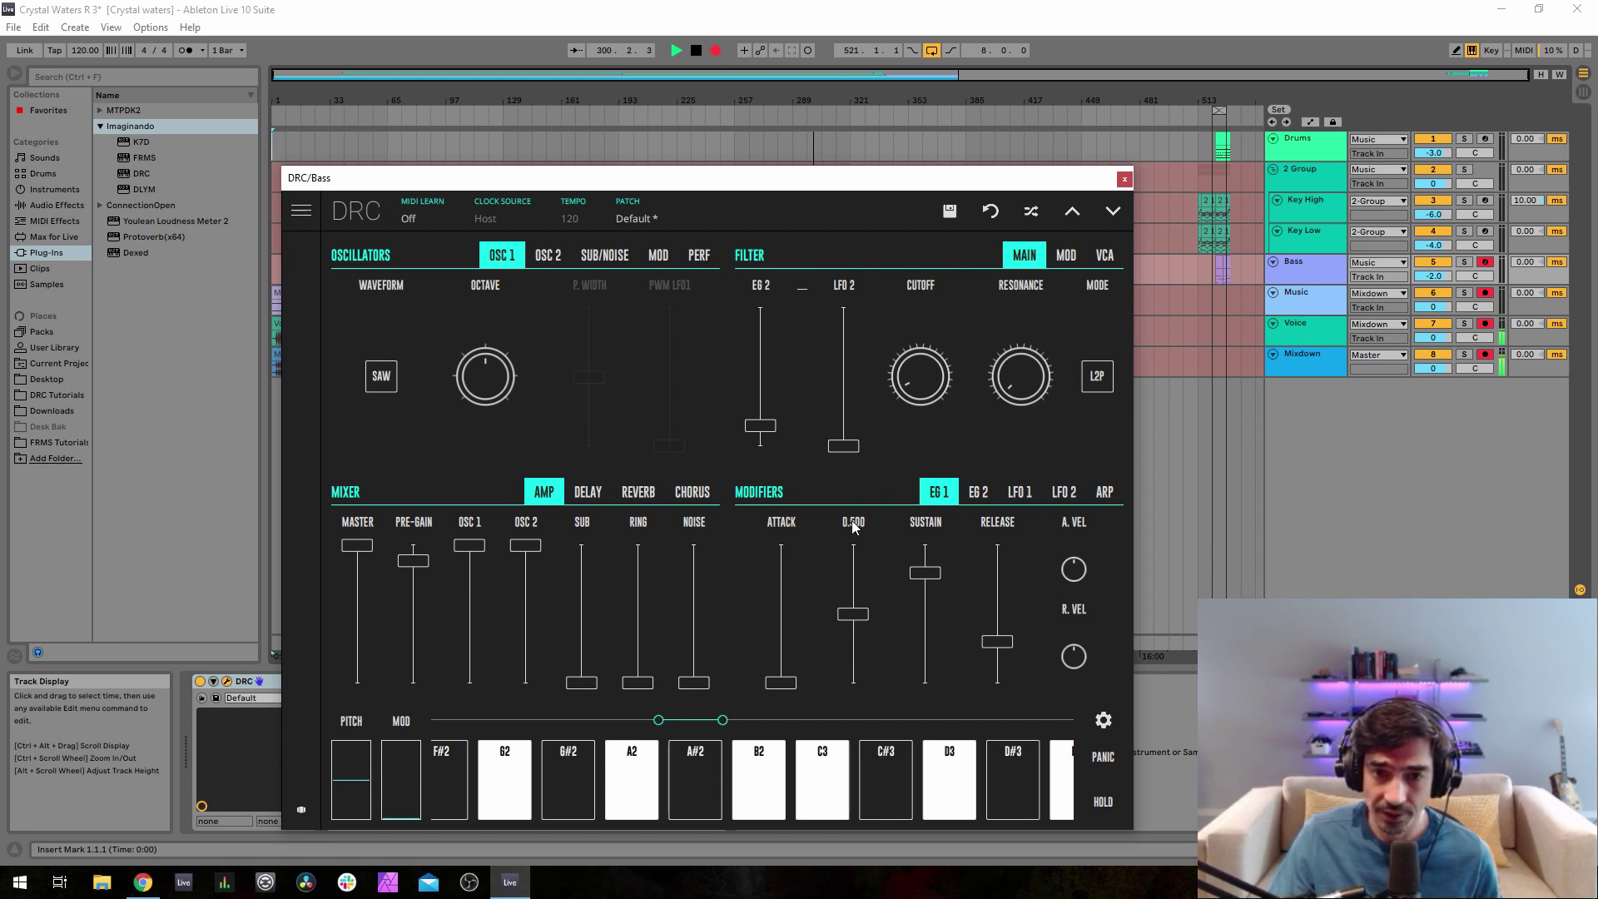
drag(855, 617, 1009, 634)
- Set EG 2 decay to 0.425, raise sustain slightly, and raise release to 0.334
click(979, 492)
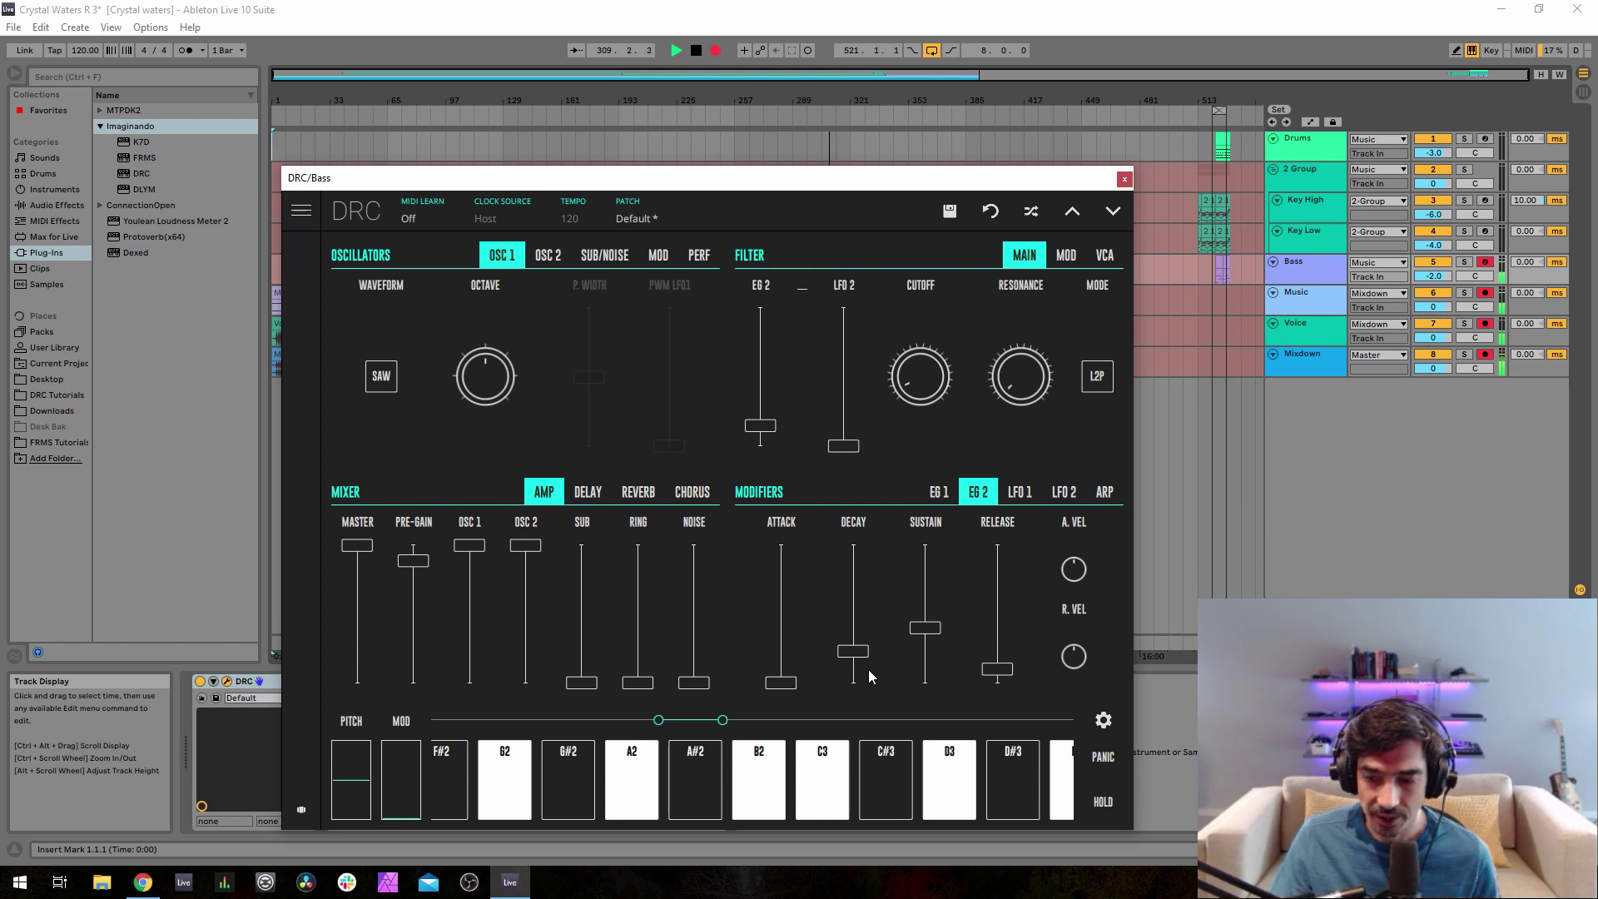
drag(855, 651, 856, 654)
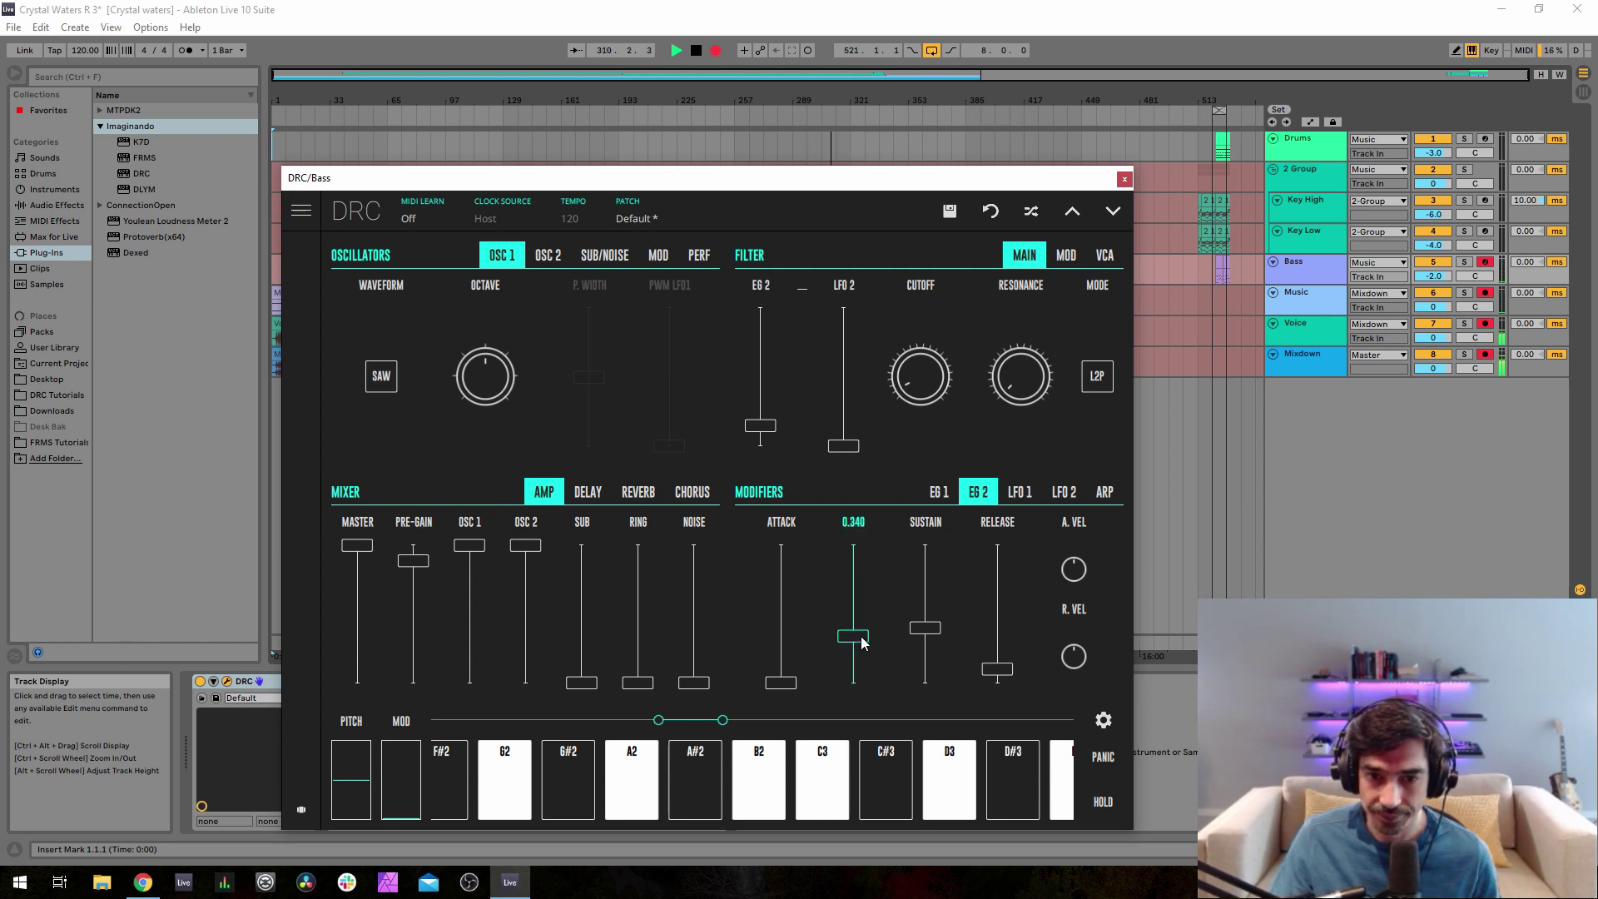
drag(861, 642, 863, 630)
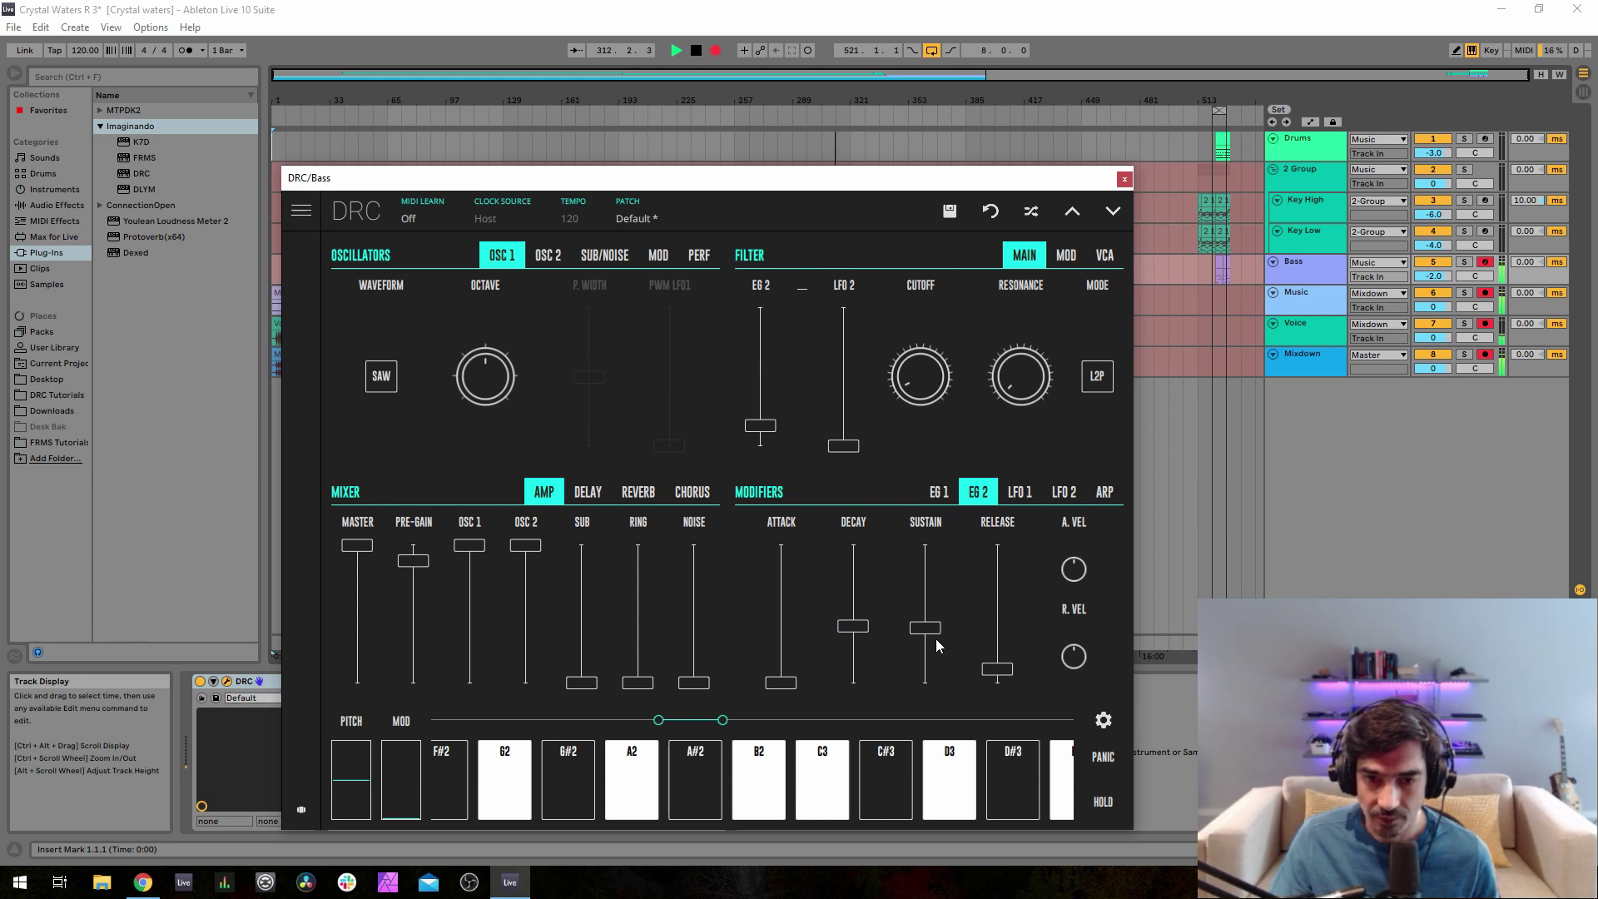
drag(941, 638, 969, 616)
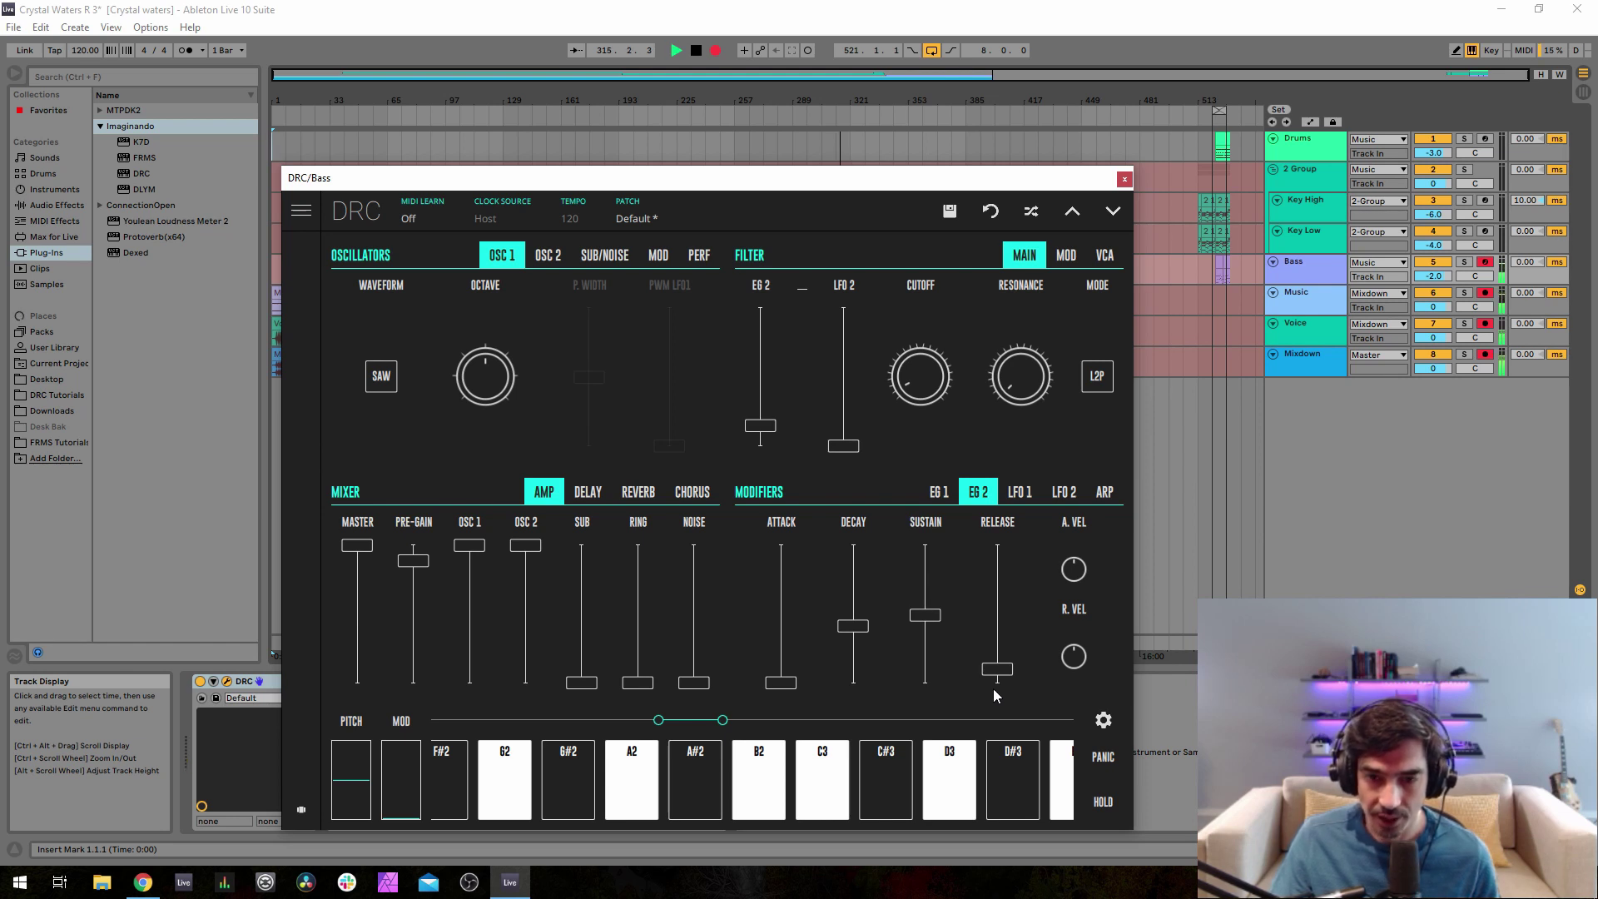
drag(996, 670, 1027, 632)
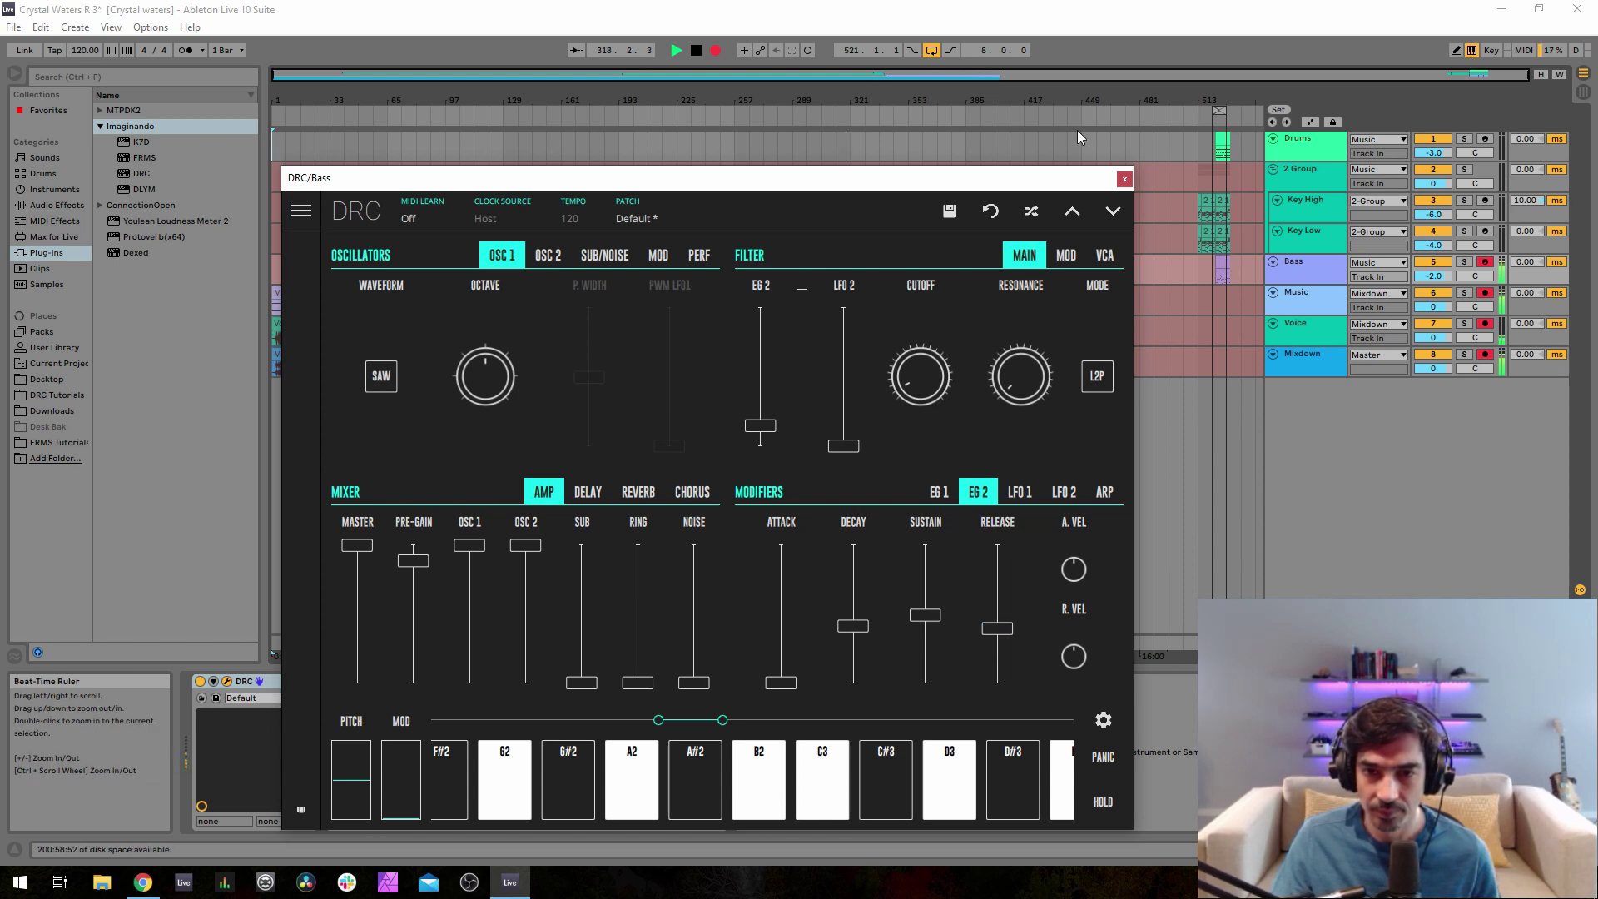
- Switch the Bass patch's PERF mode from POLY to MONO, then close the DRC/Bass window
click(698, 257)
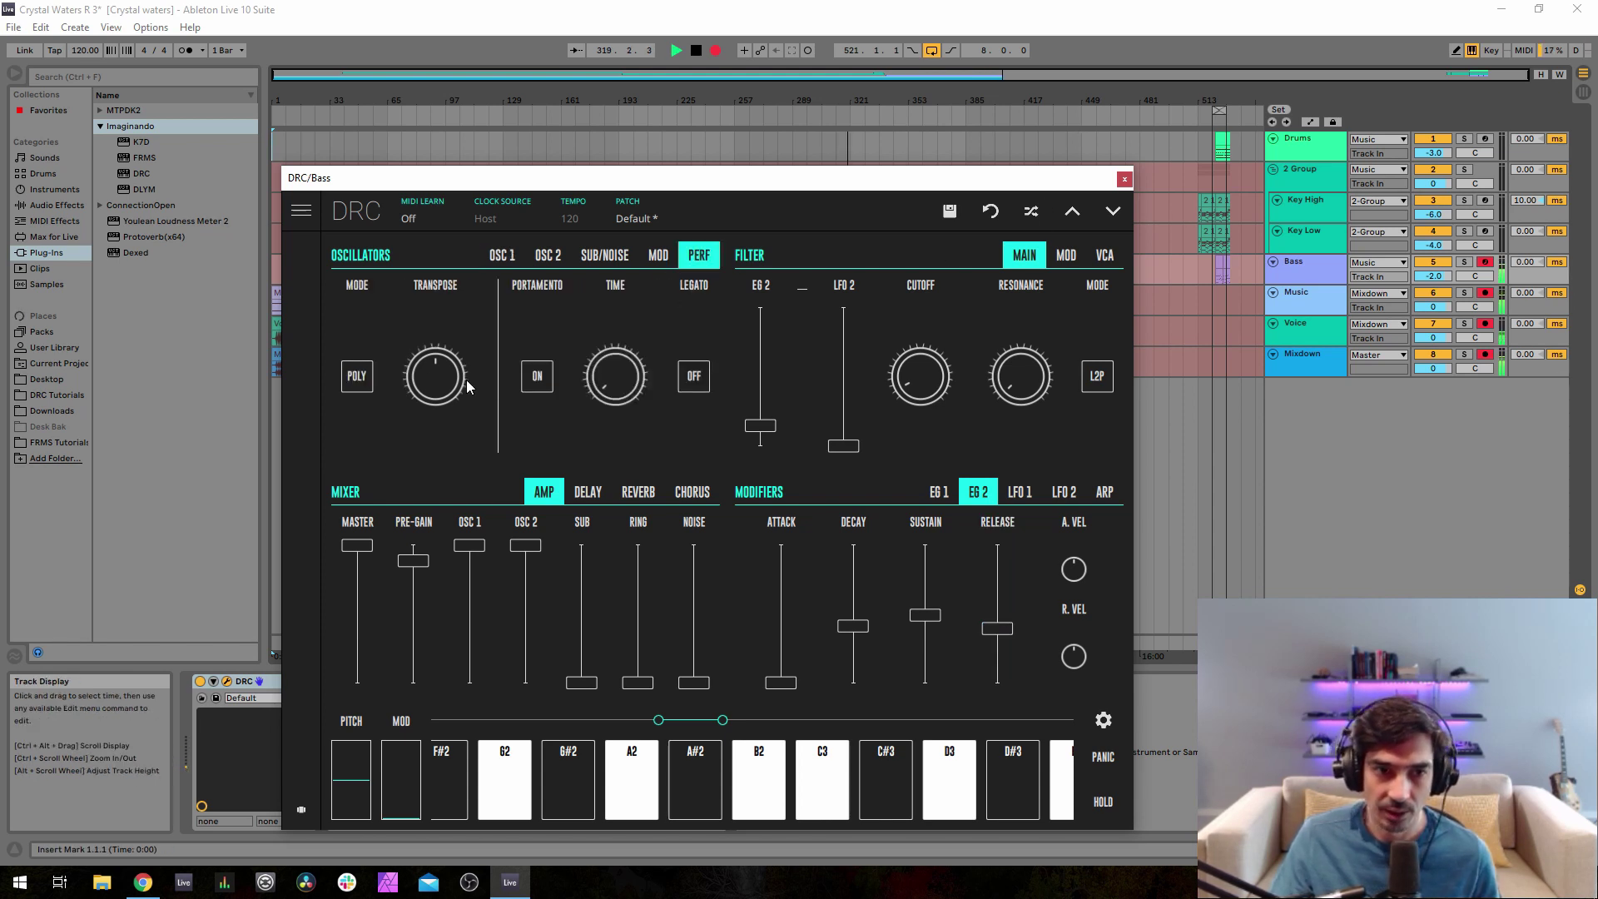
click(356, 376)
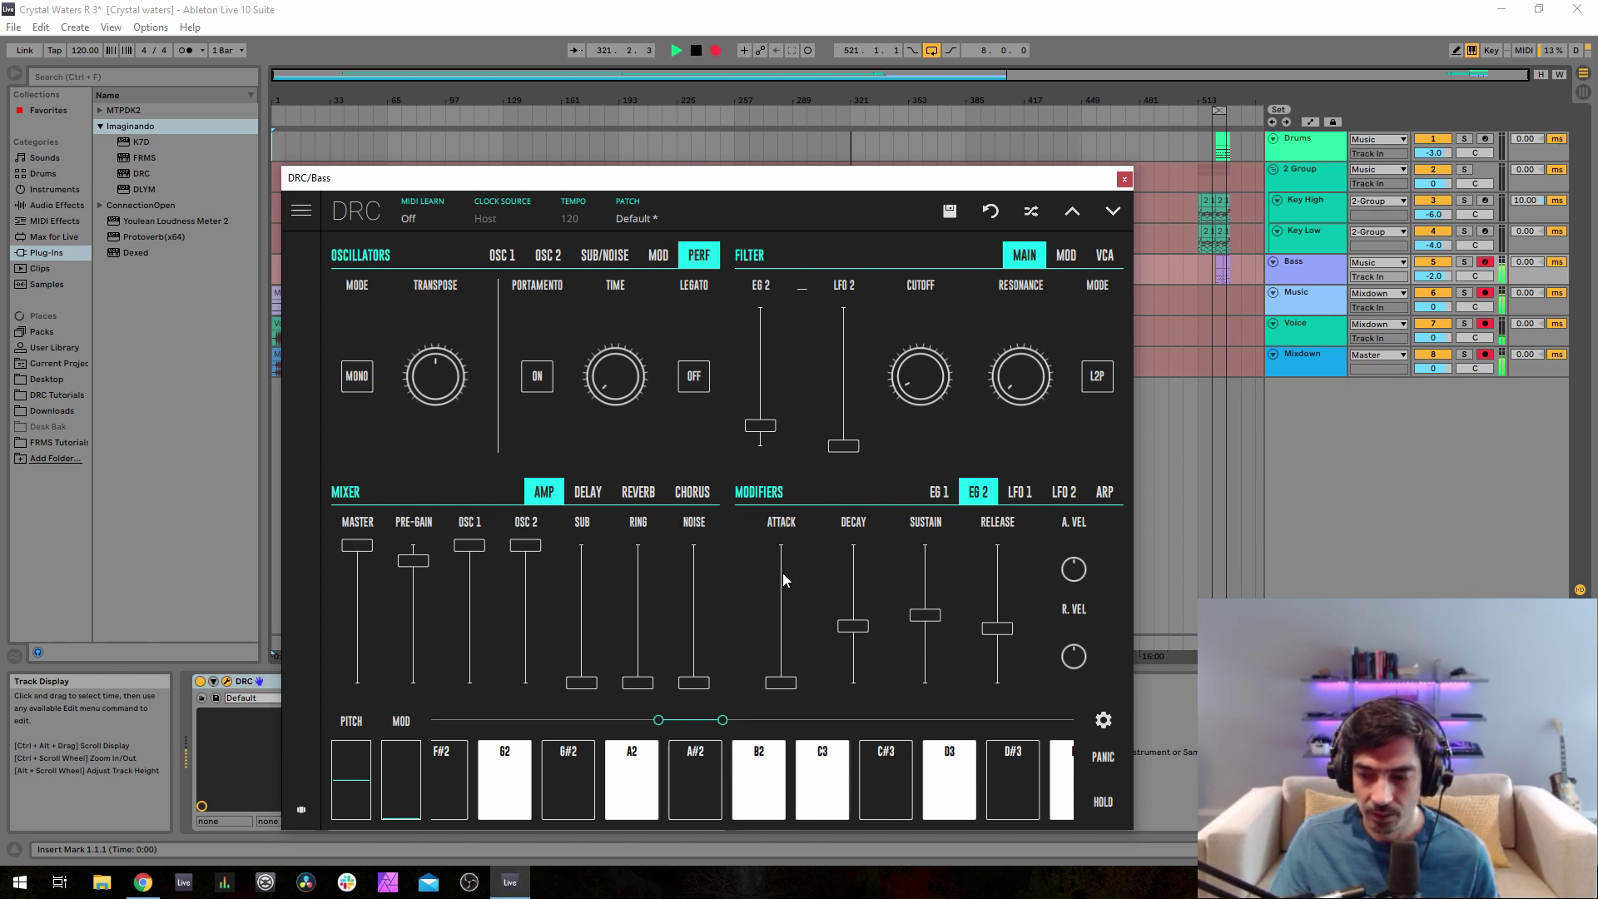
click(947, 491)
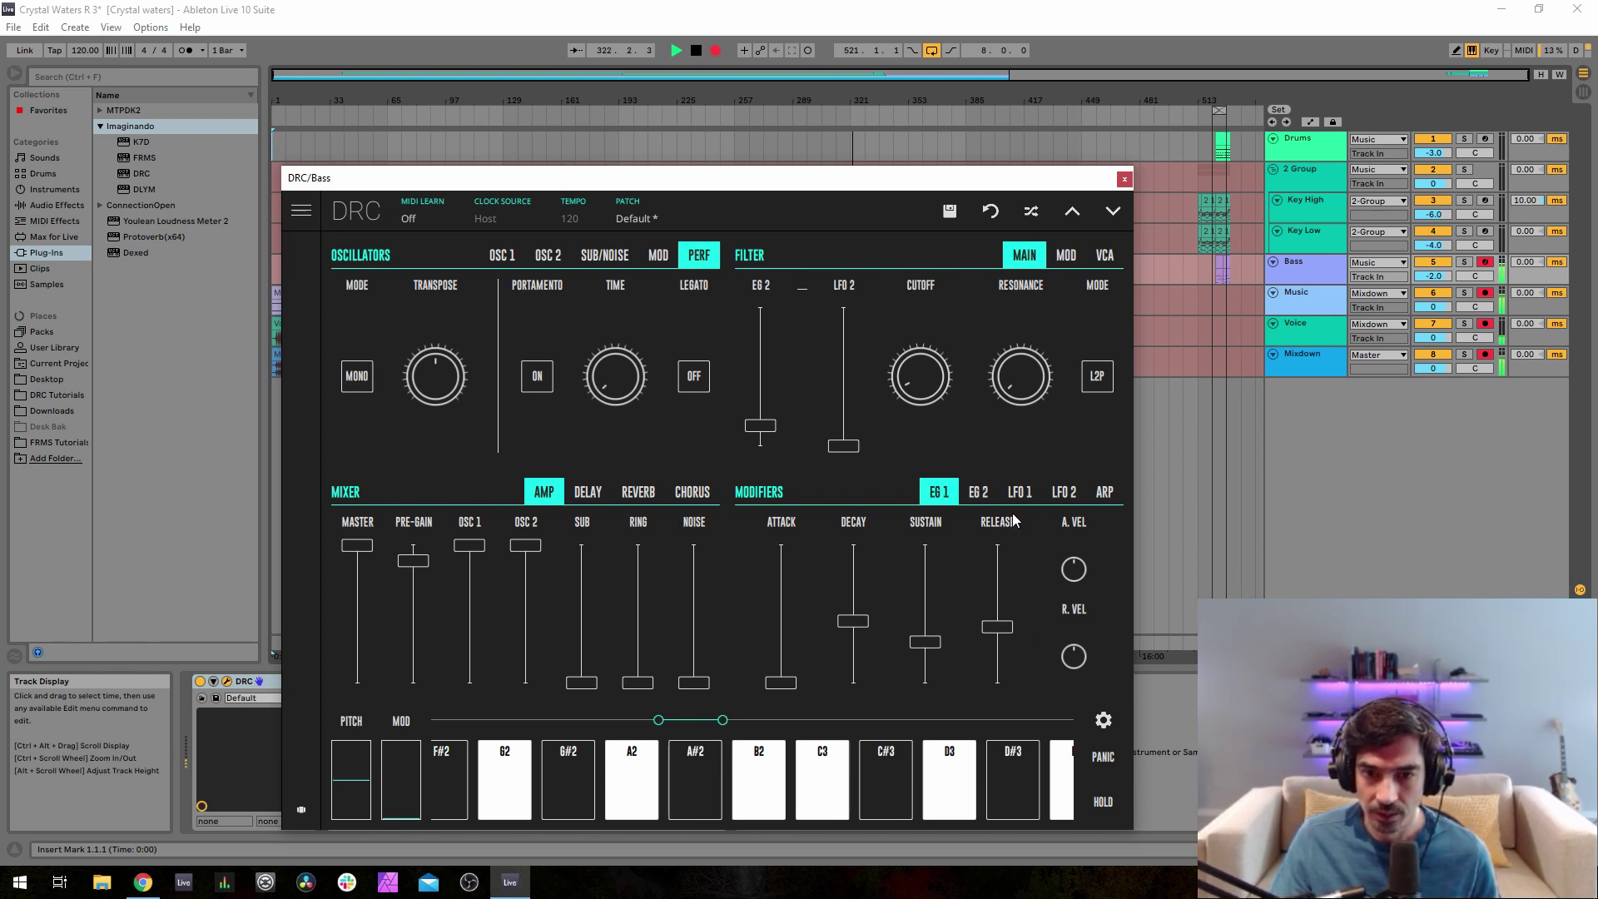
click(1122, 180)
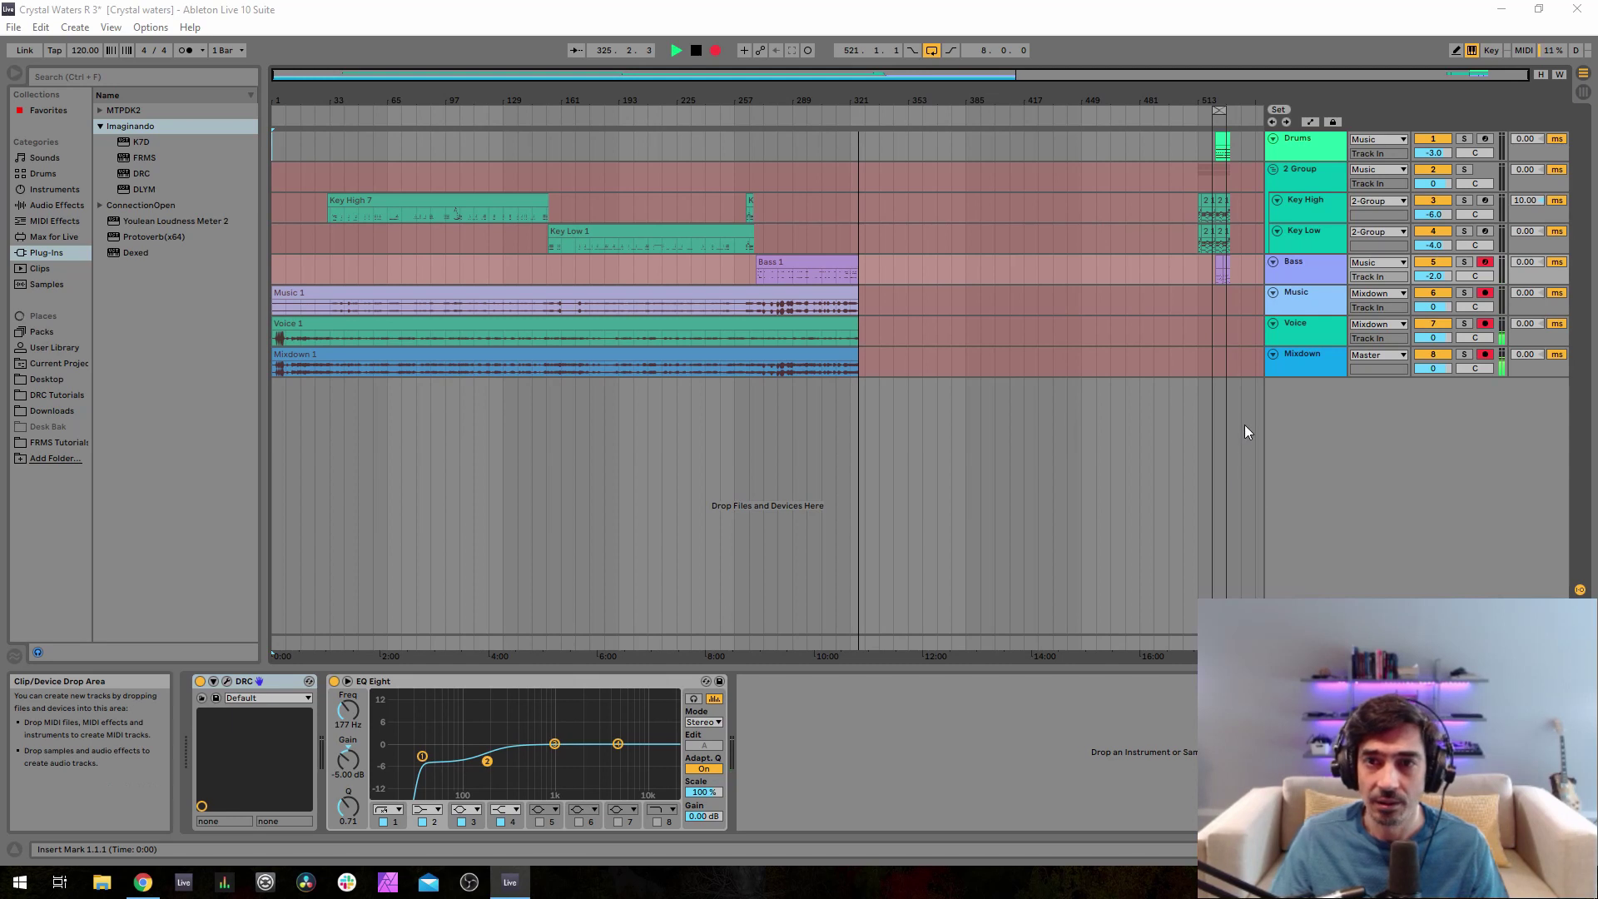
- Move the short clips from bars 521–529 to bar 337, re-enable arrangement record, disarm Bass
drag(1245, 431, 1196, 133)
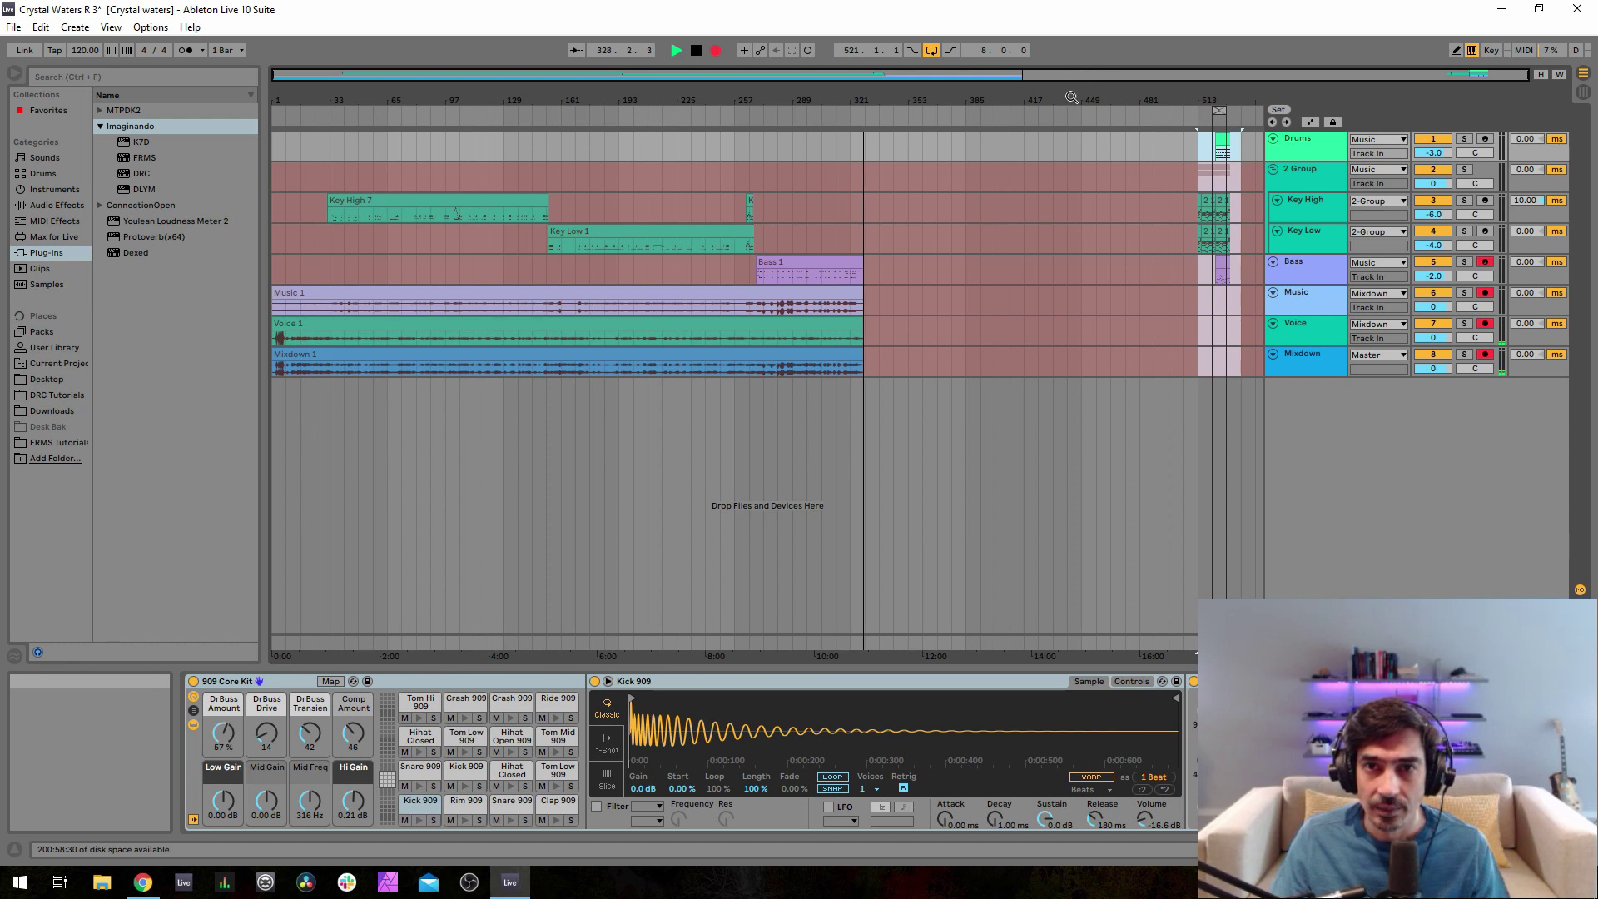
drag(1072, 97, 999, 157)
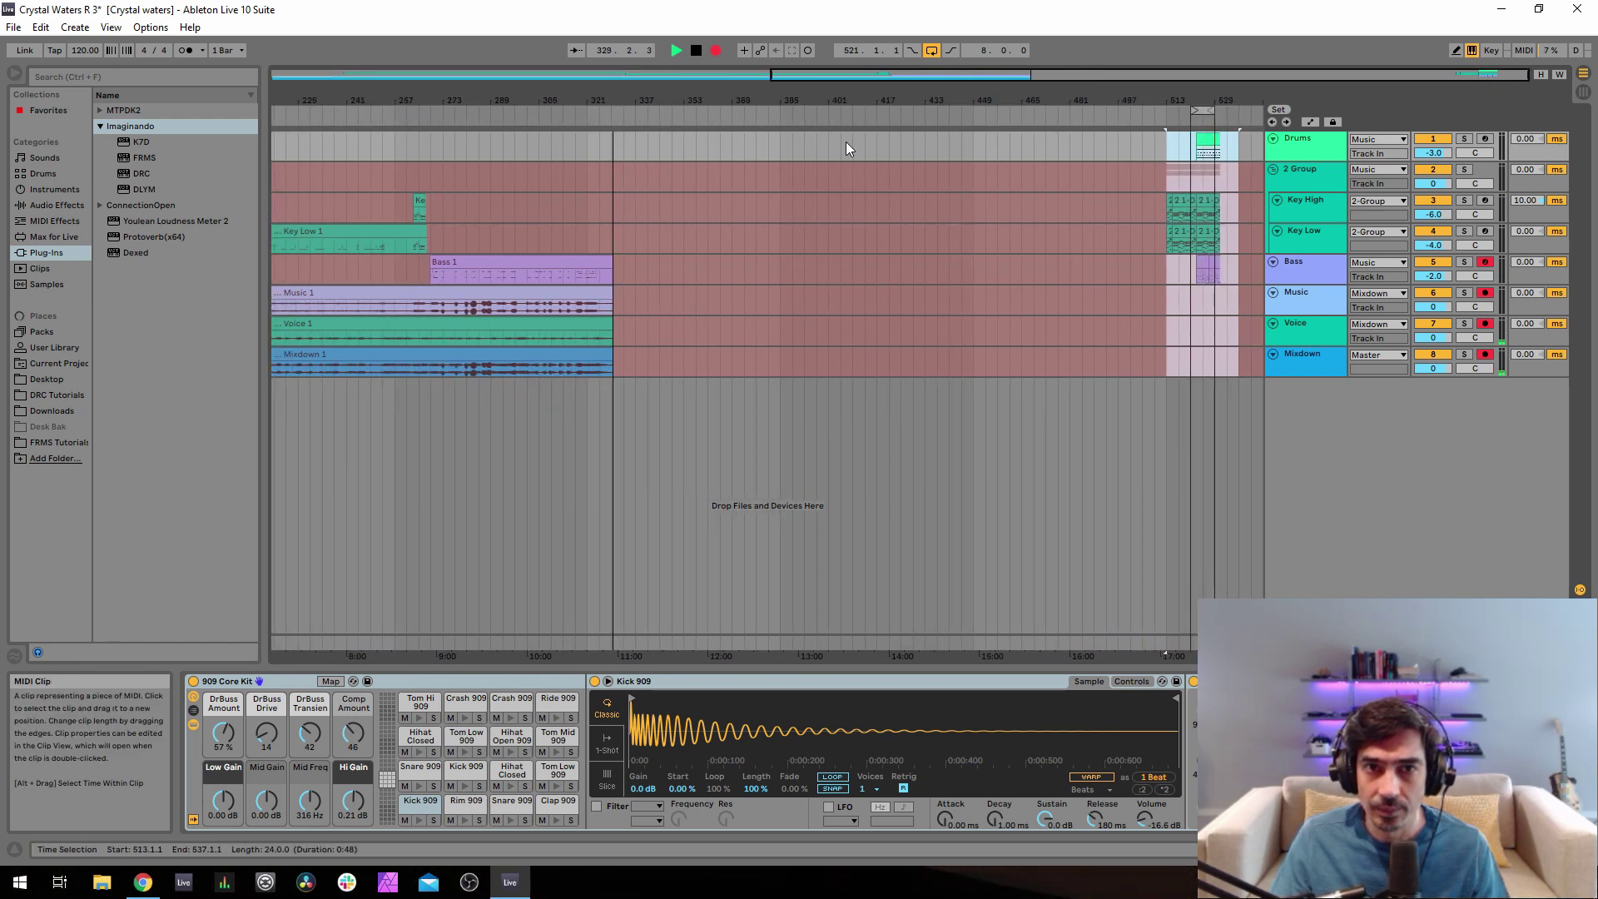
click(716, 51)
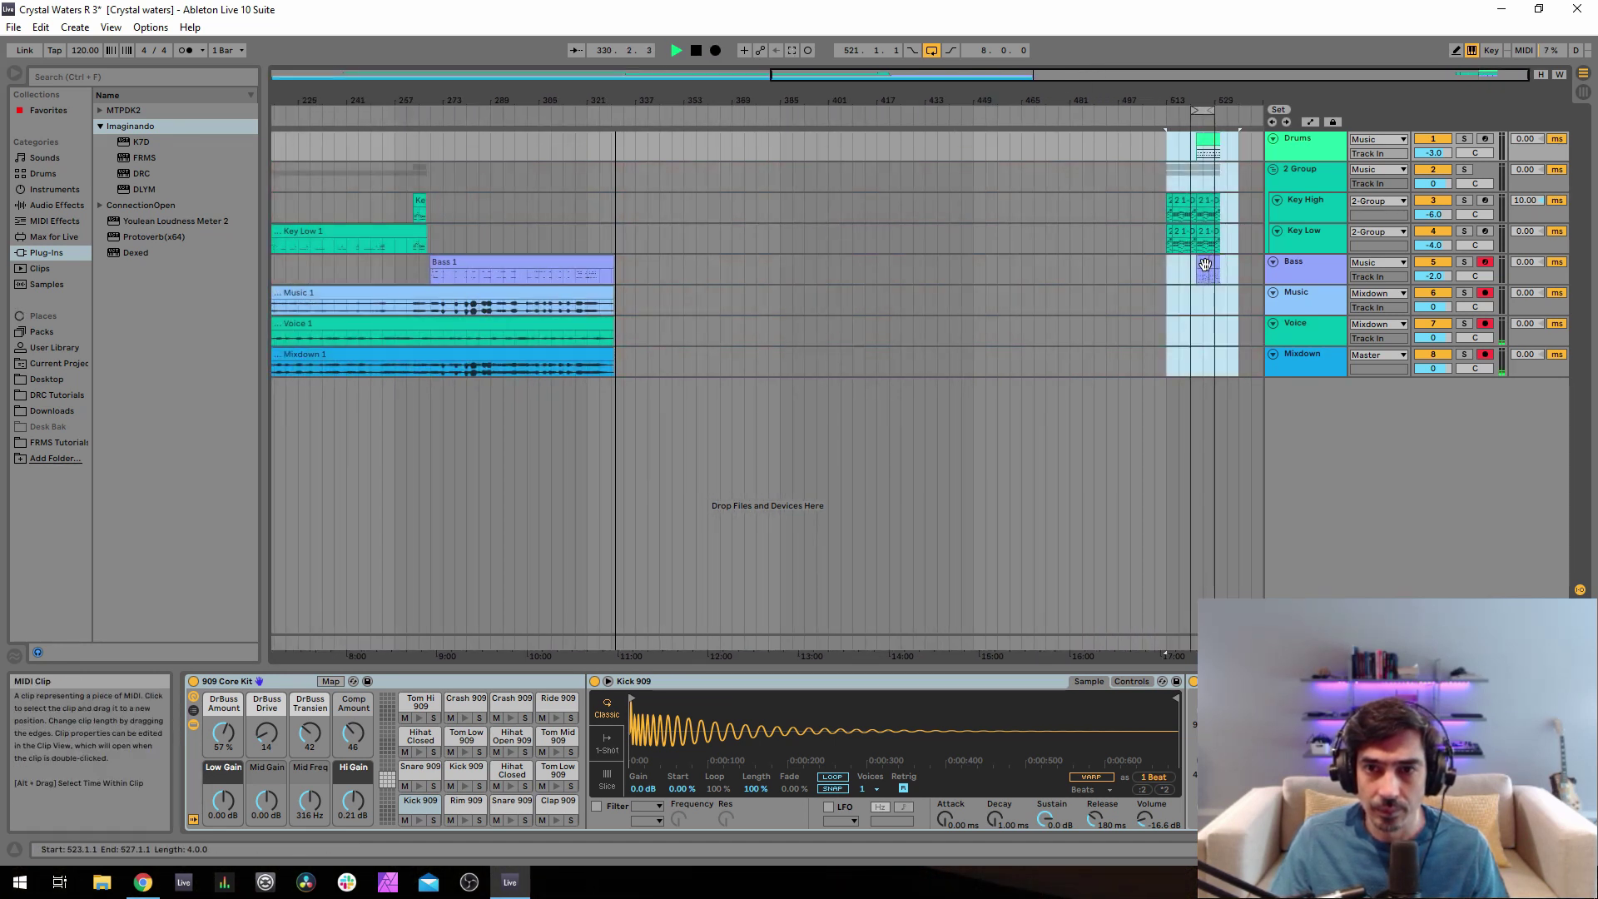
drag(1205, 265, 661, 265)
click(716, 51)
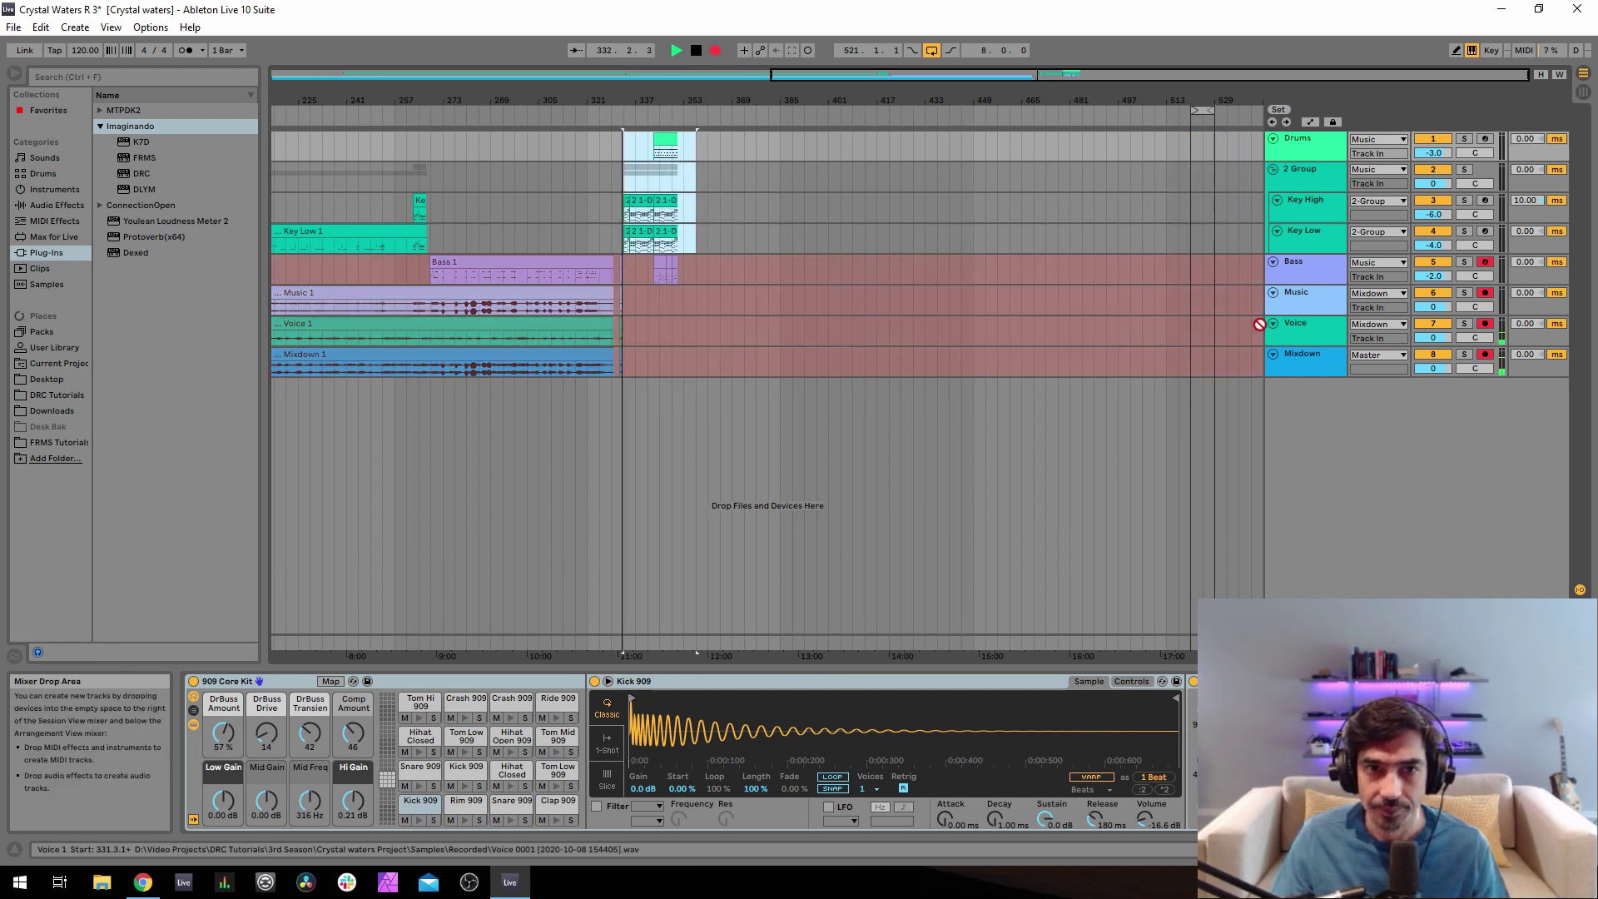
click(1485, 262)
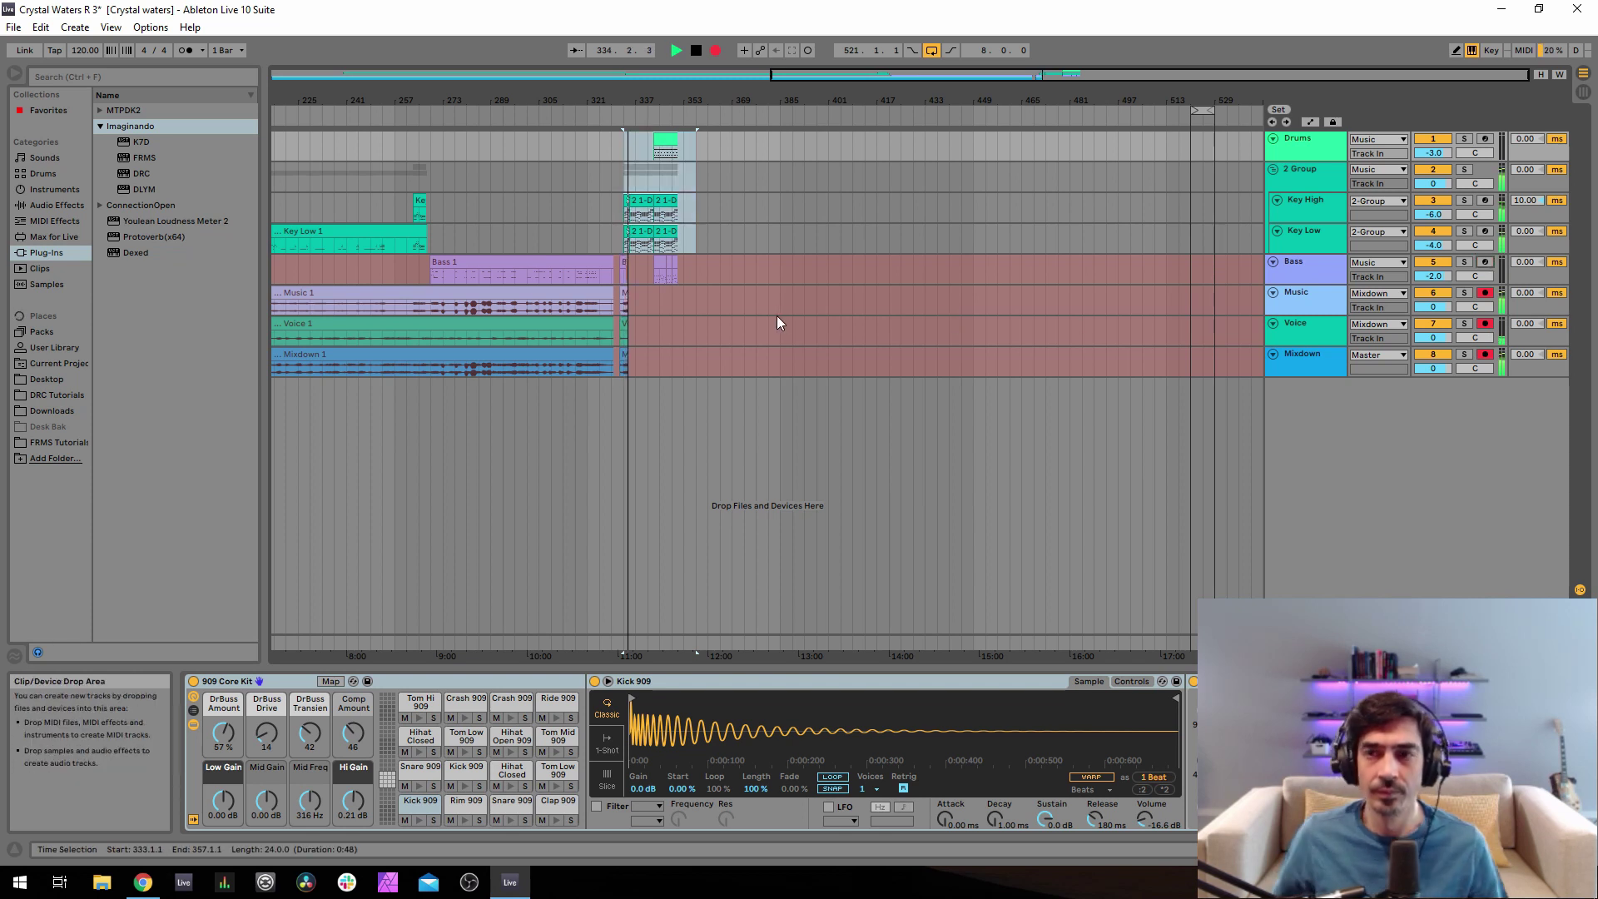